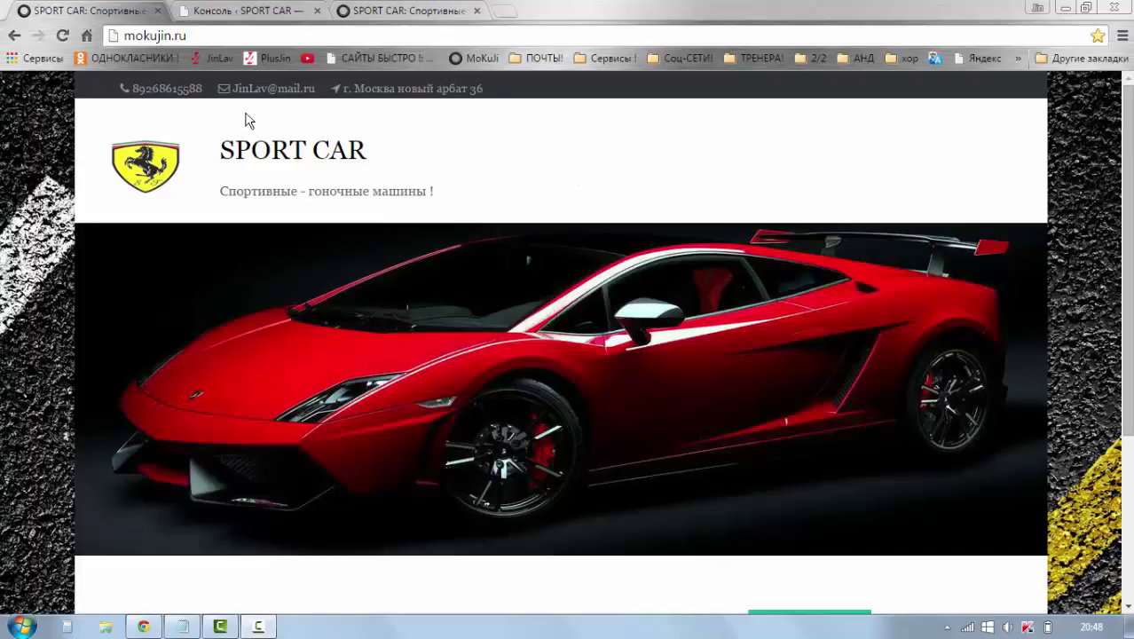
Start a new page in the site's WordPress admin.
left_click(209, 14)
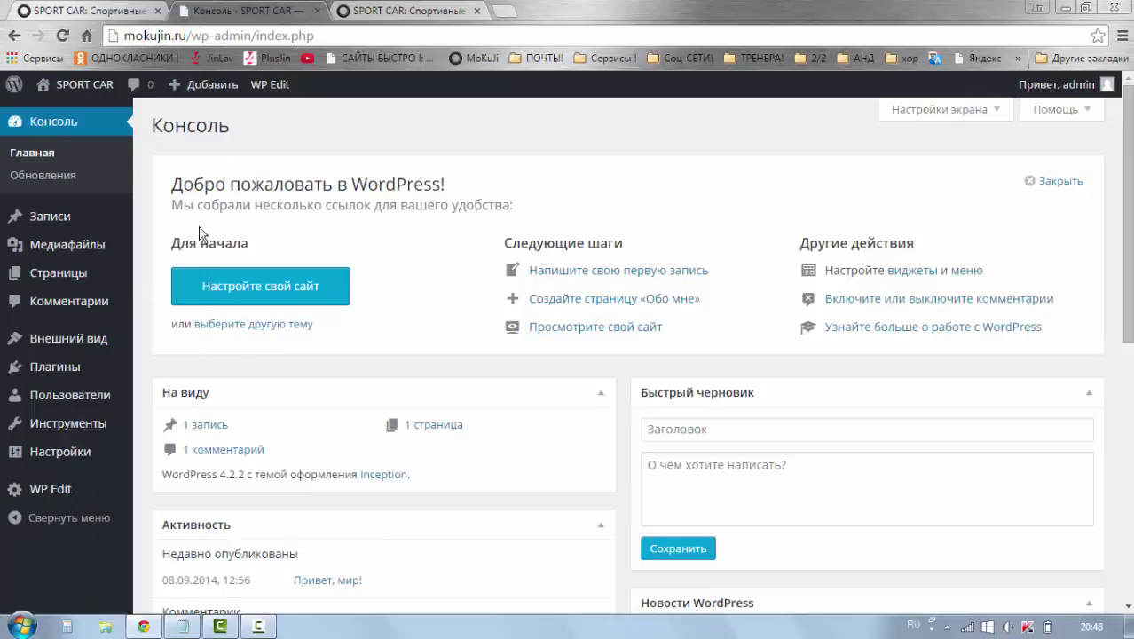
mouse_move(191, 84)
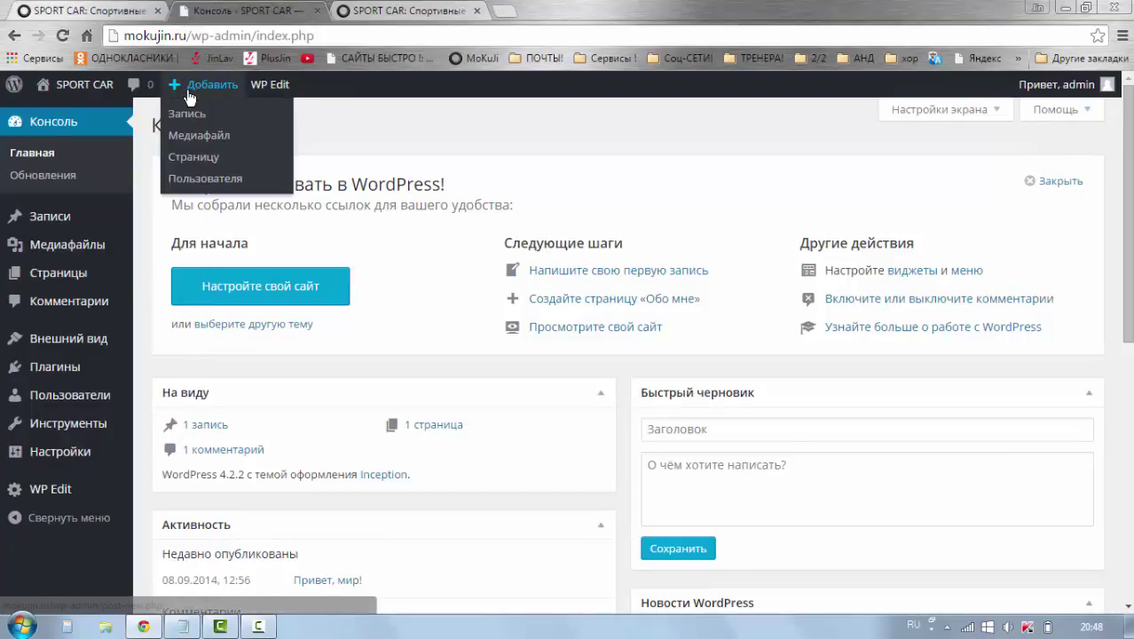
left_click(190, 159)
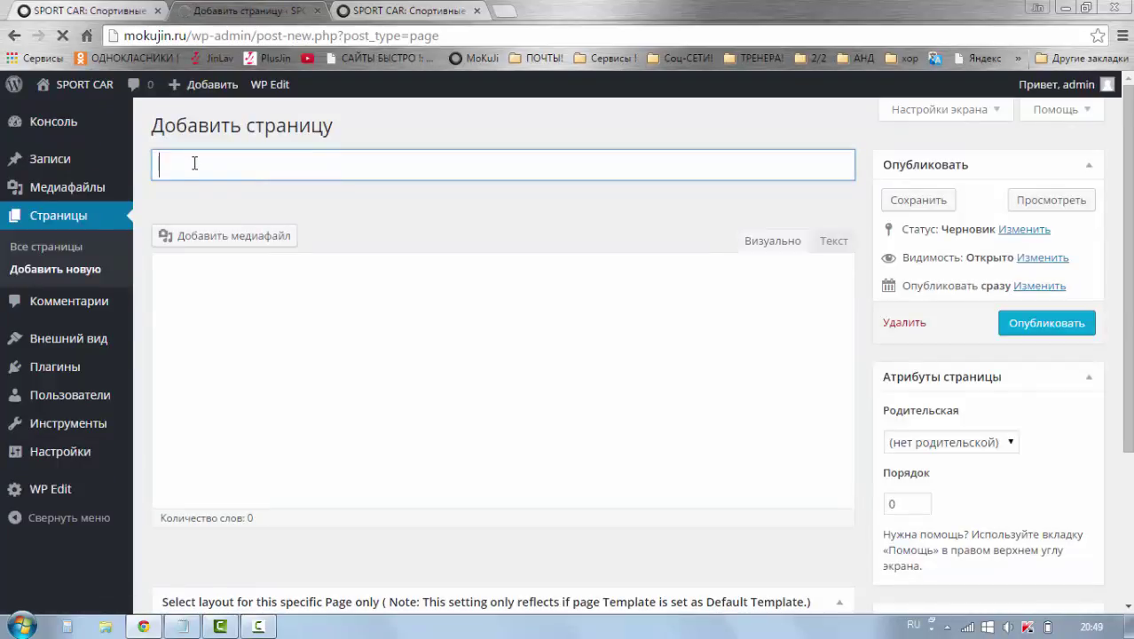
Copy "Lamborghin" from the open Notepad file and paste it as the title of the new page.
left_click(184, 626)
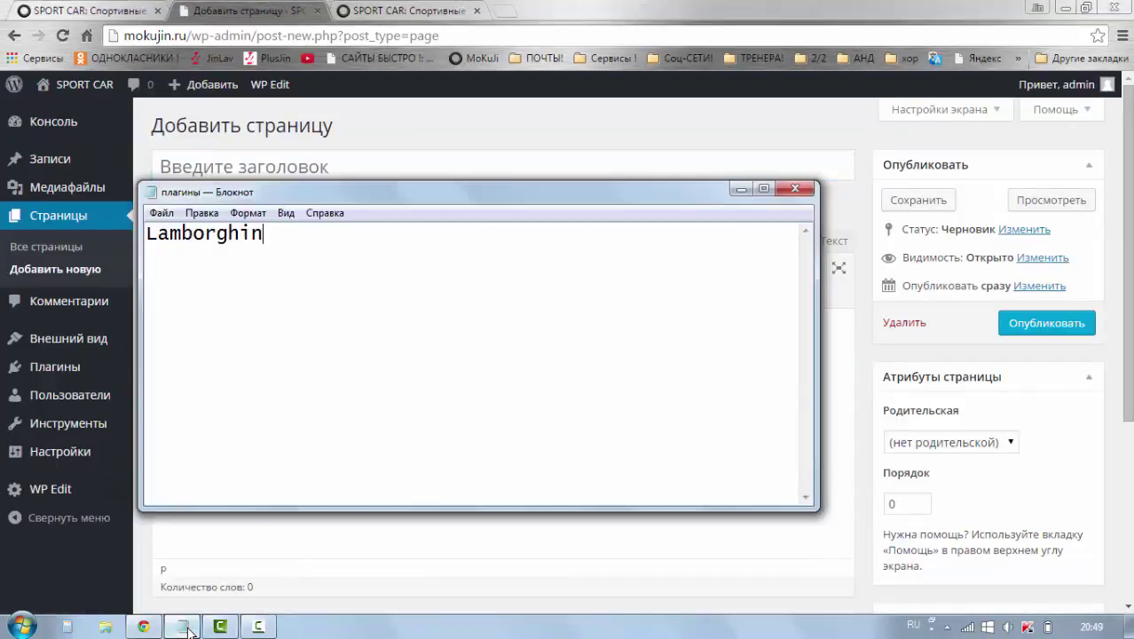
left_click_drag(271, 245, 142, 232)
right_click(153, 240)
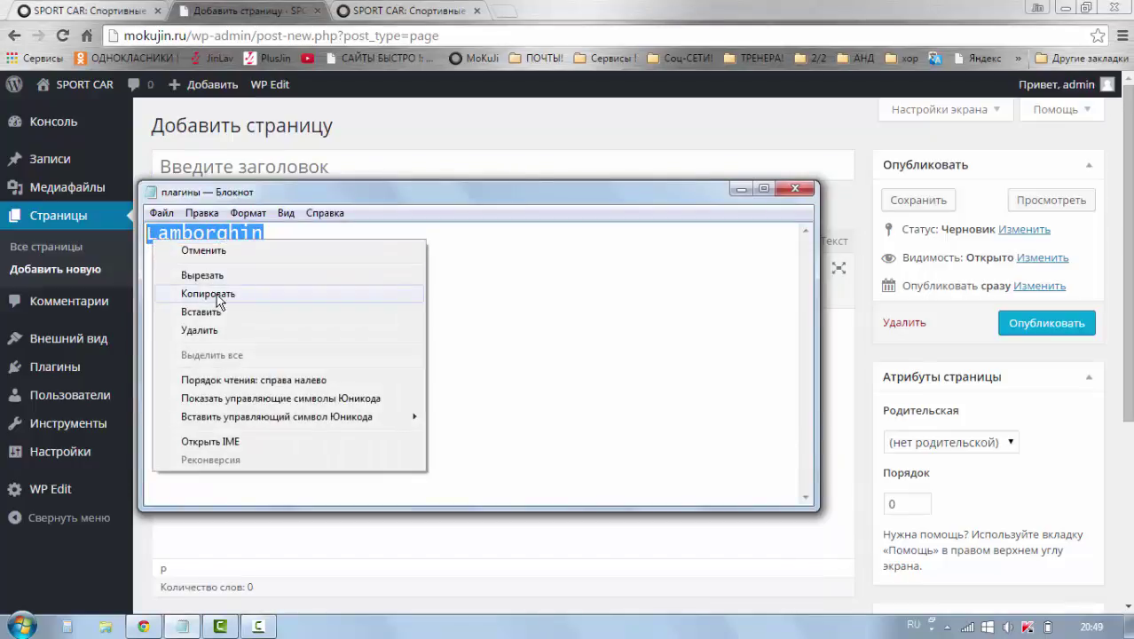
left_click(222, 297)
left_click(245, 169)
right_click(245, 168)
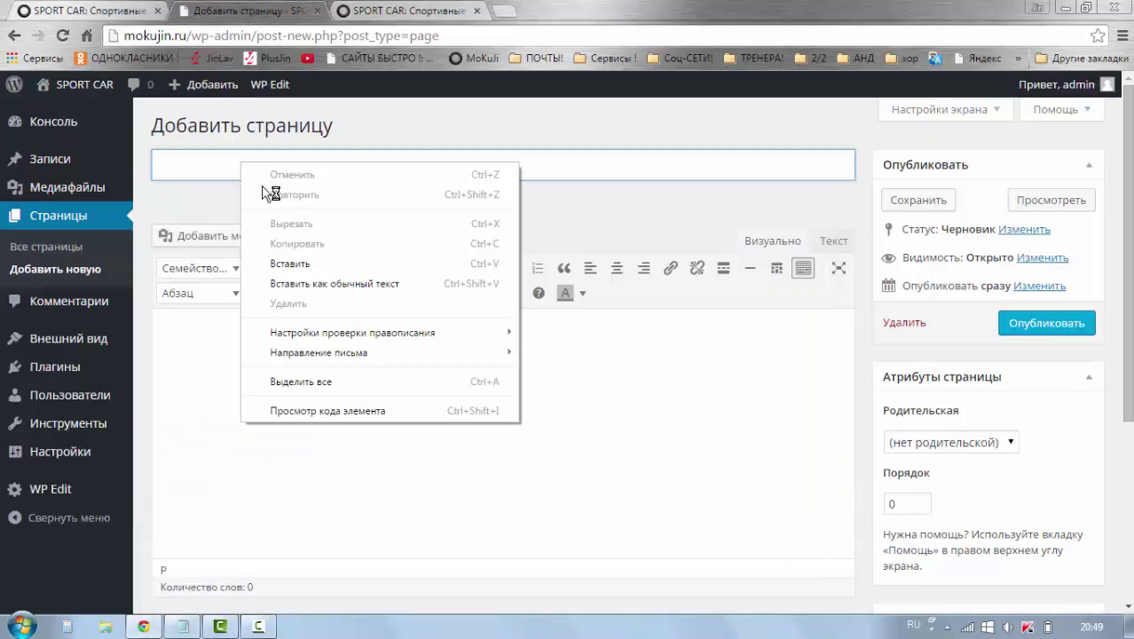
left_click(306, 260)
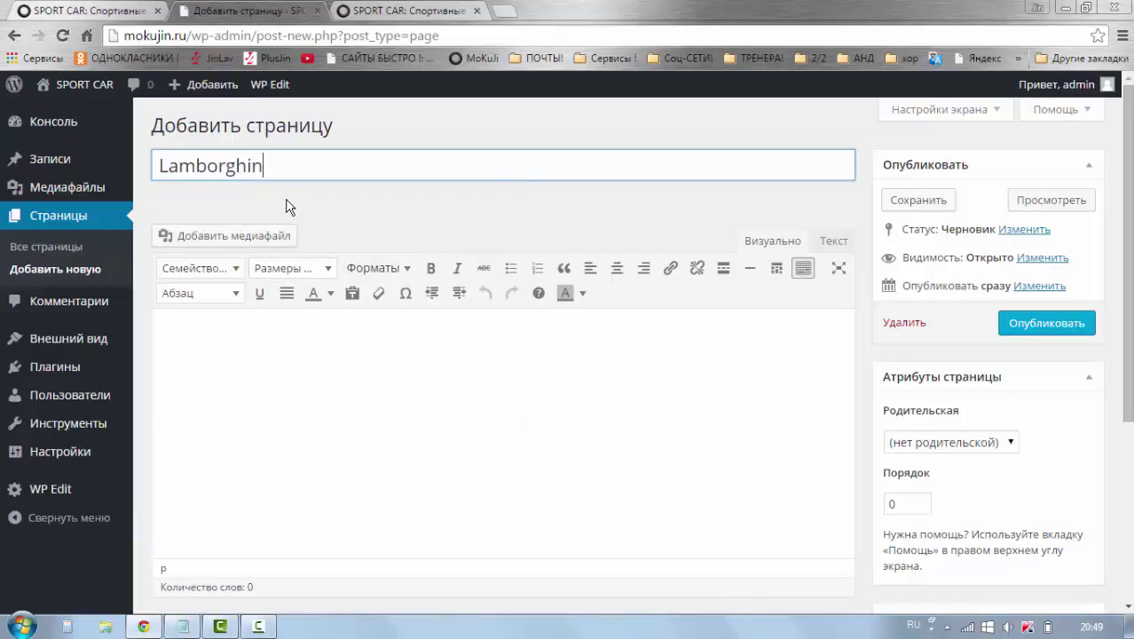
left_click(286, 206)
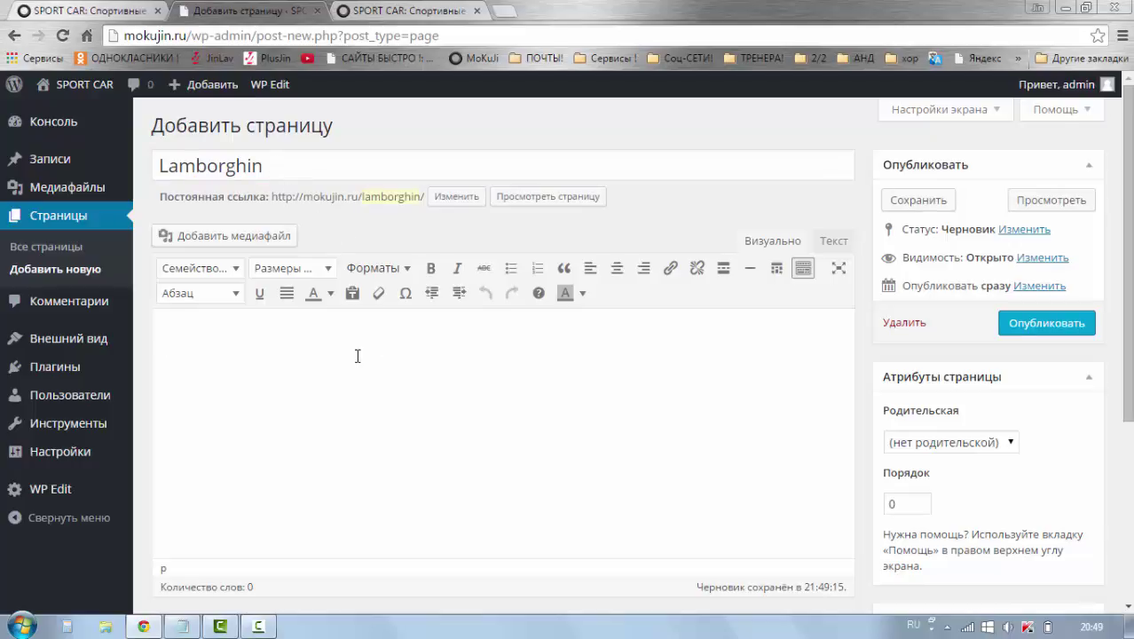
Write the placeholder text "епекеекрекр еперенрмуккп" in the page body.
scroll(356, 355, "down", 1)
left_click(344, 301)
scroll(345, 307, "up", 1)
scroll(316, 341, "down", 2)
scroll(343, 344, "up", 2)
type("перенрмуккп")
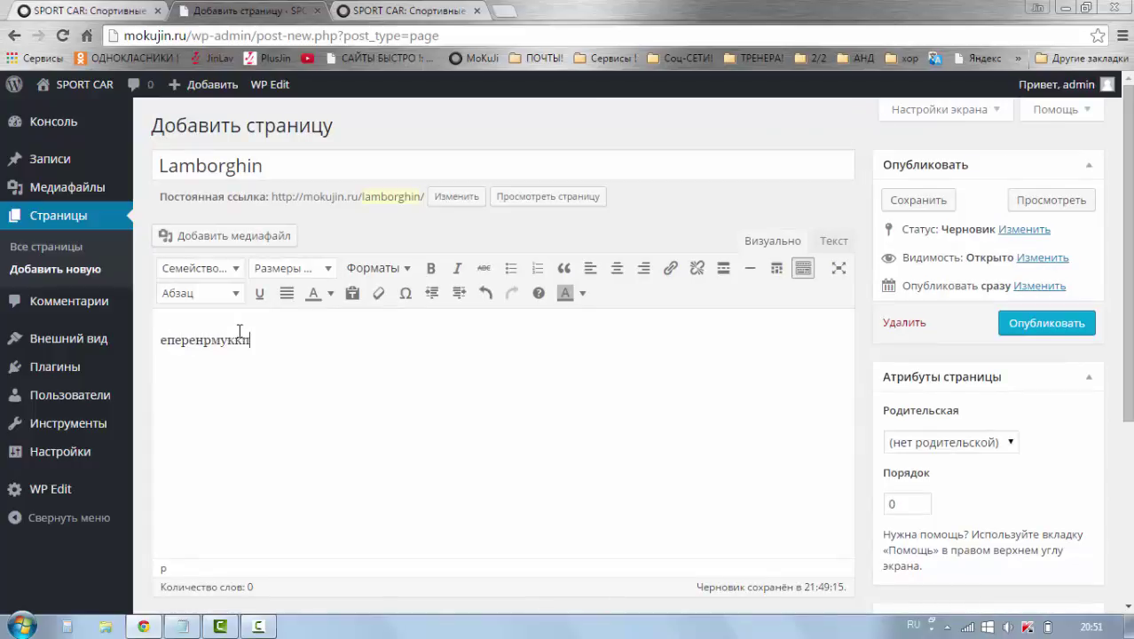
left_click(163, 342)
type("епекеекрекр")
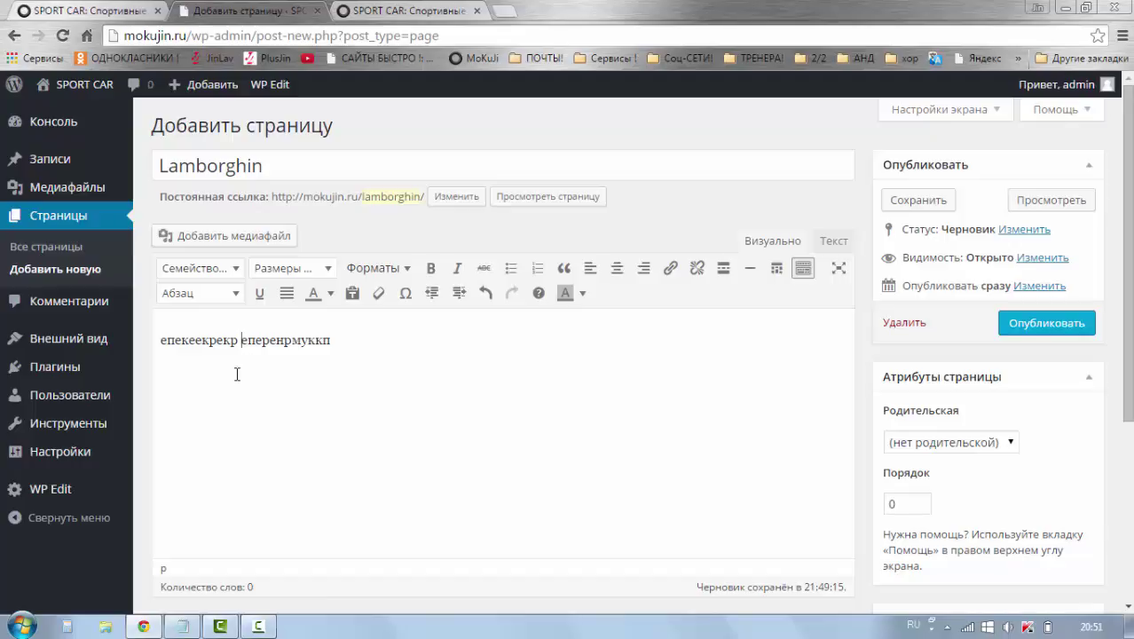
Upload the image devushka_i_krasnaya_ferrari-t2 and insert it into the page on its own line above the text.
left_click(184, 242)
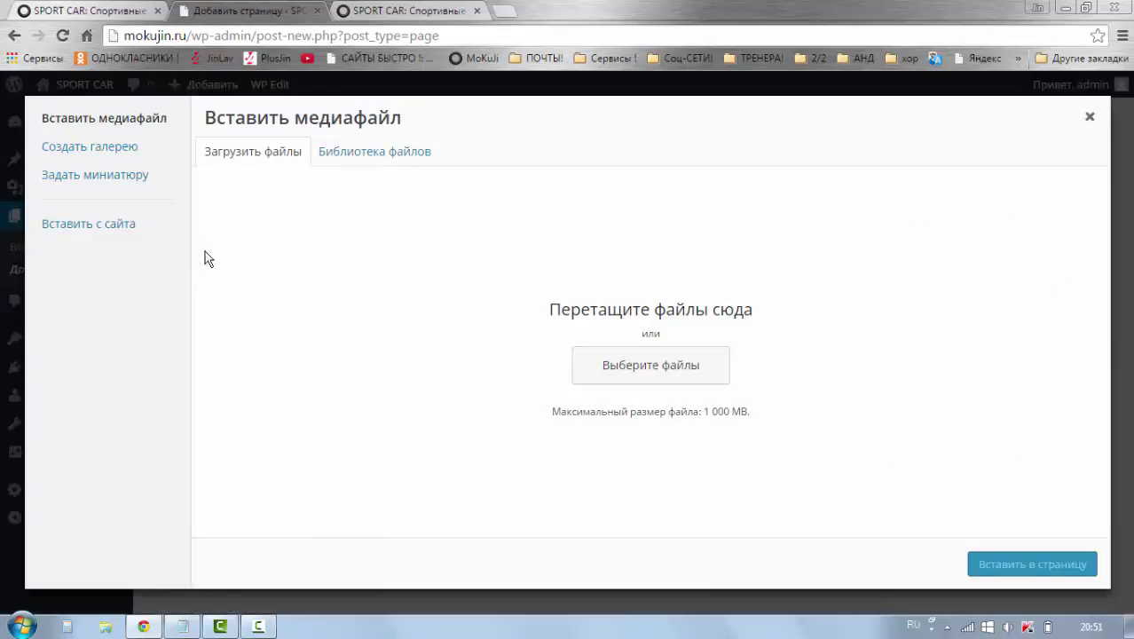
left_click(594, 362)
left_click(193, 161)
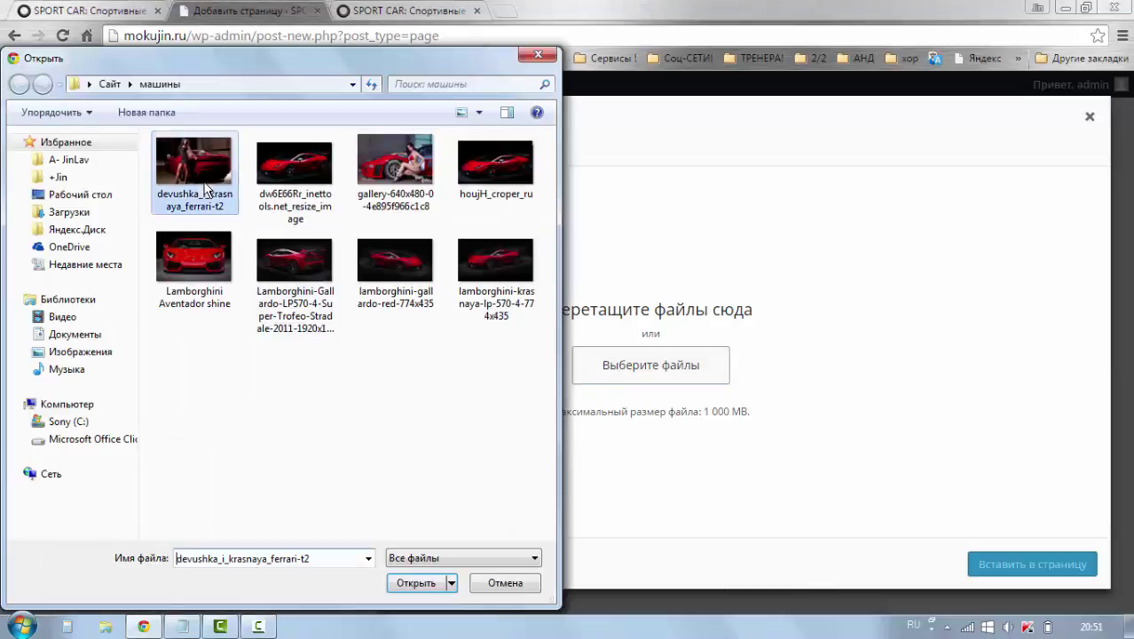
left_click(421, 580)
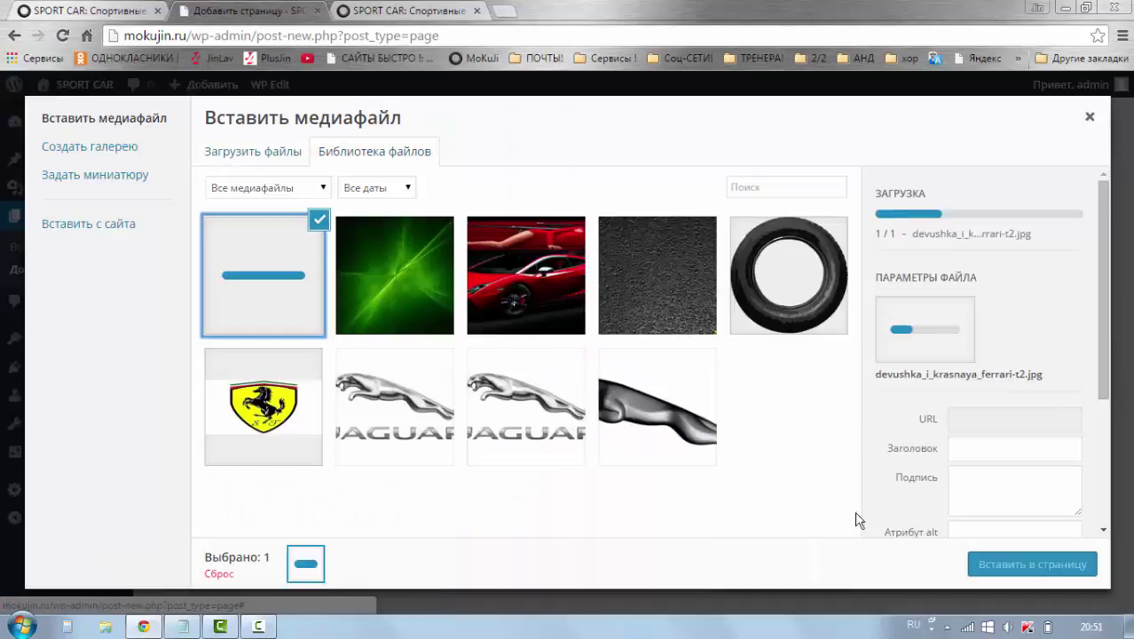
scroll(976, 533, "down", 3)
left_click(1010, 570)
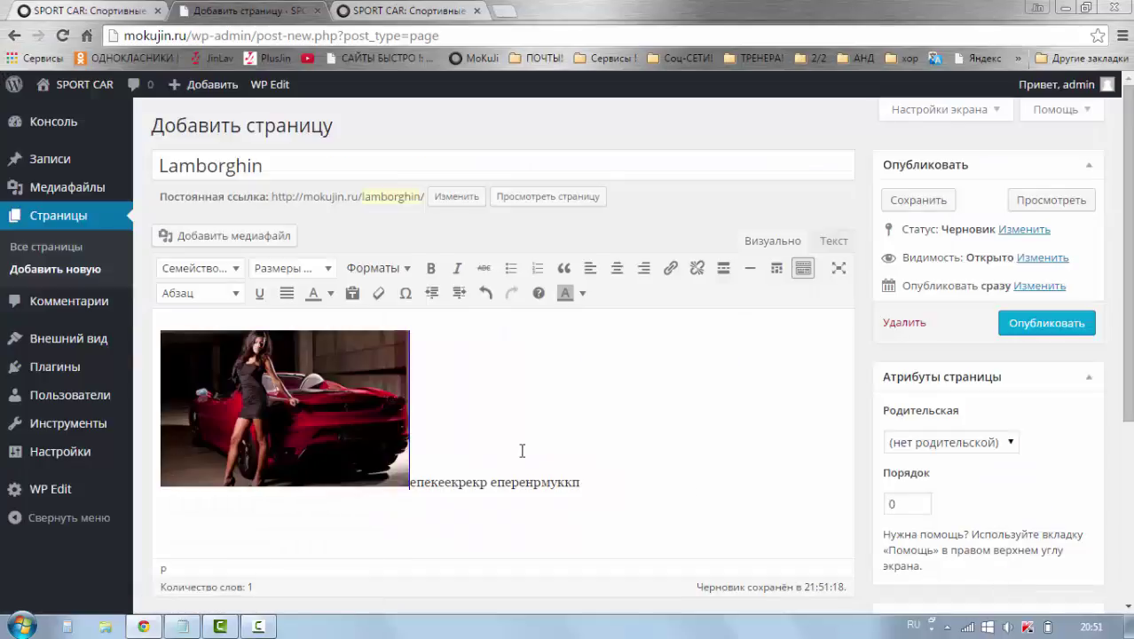
key("Return")
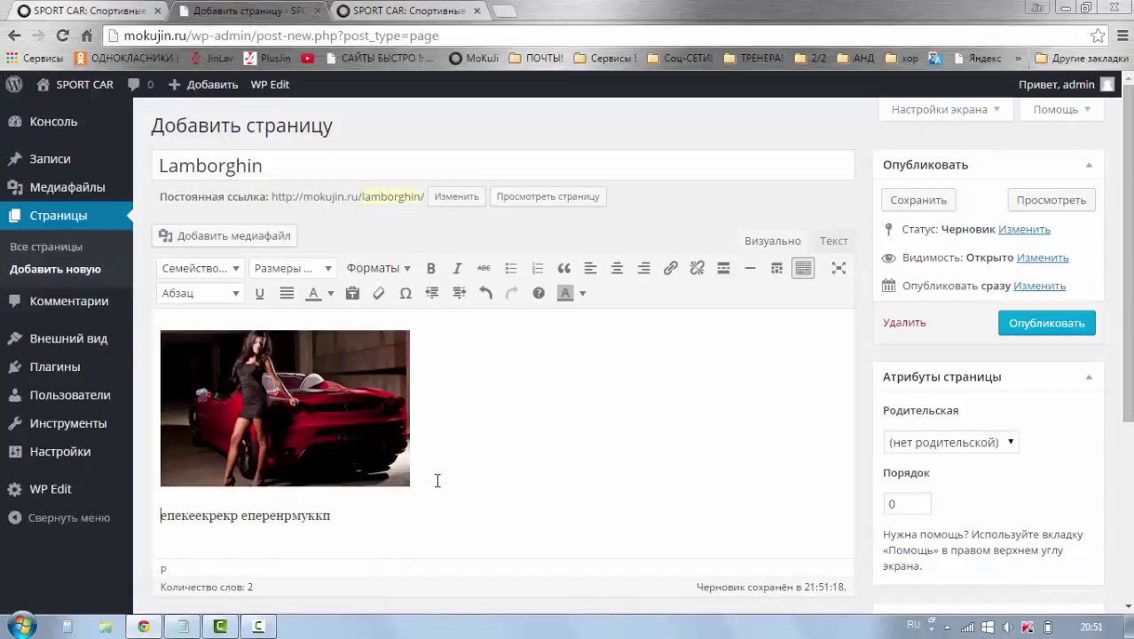
Publish the page and open the mokujin.ru home page in a new browser tab.
scroll(463, 499, "down", 1)
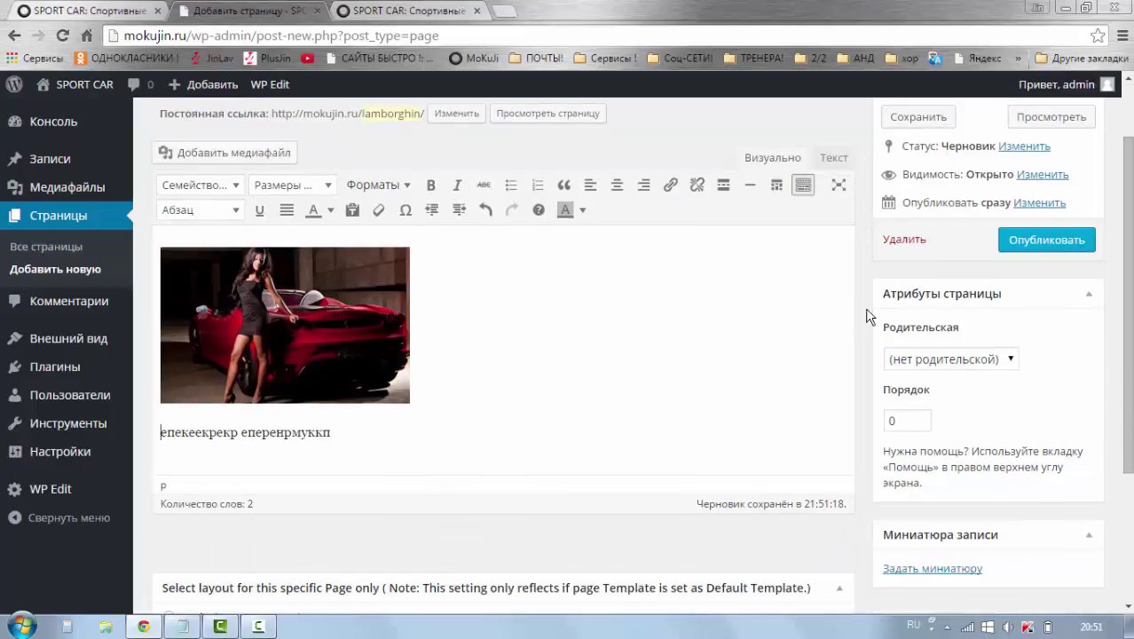
left_click(1003, 253)
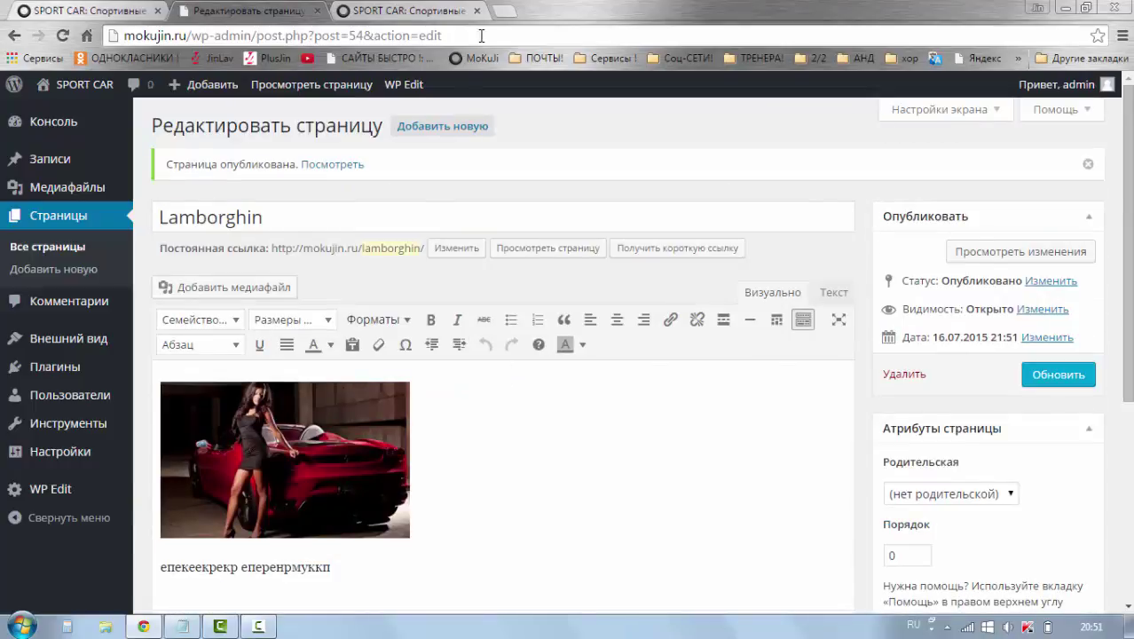
left_click(507, 15)
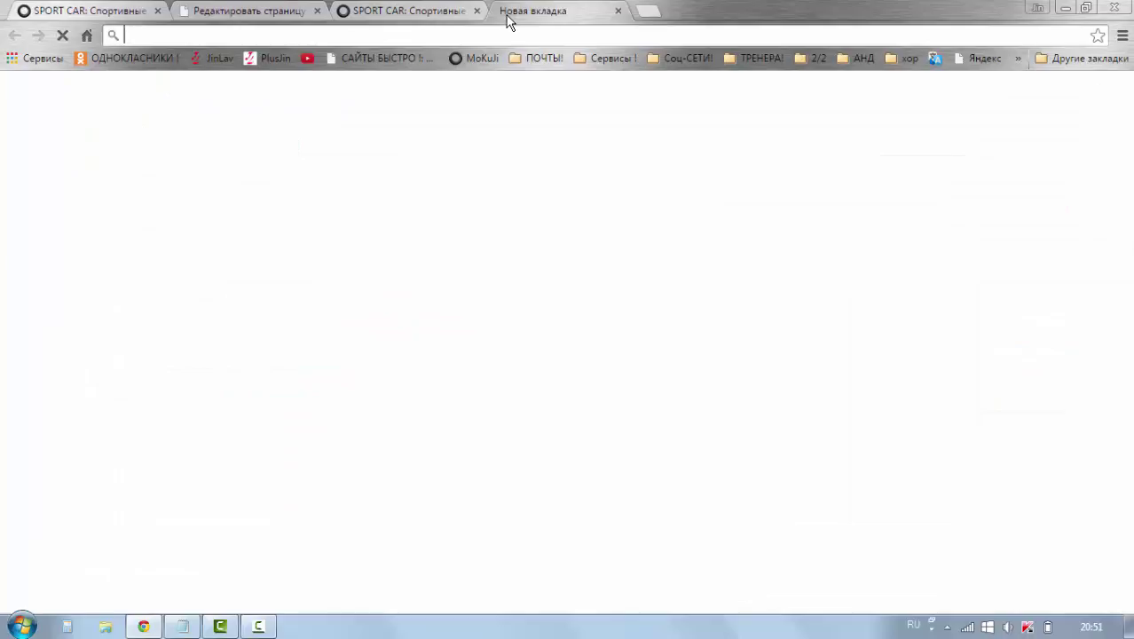
left_click(467, 62)
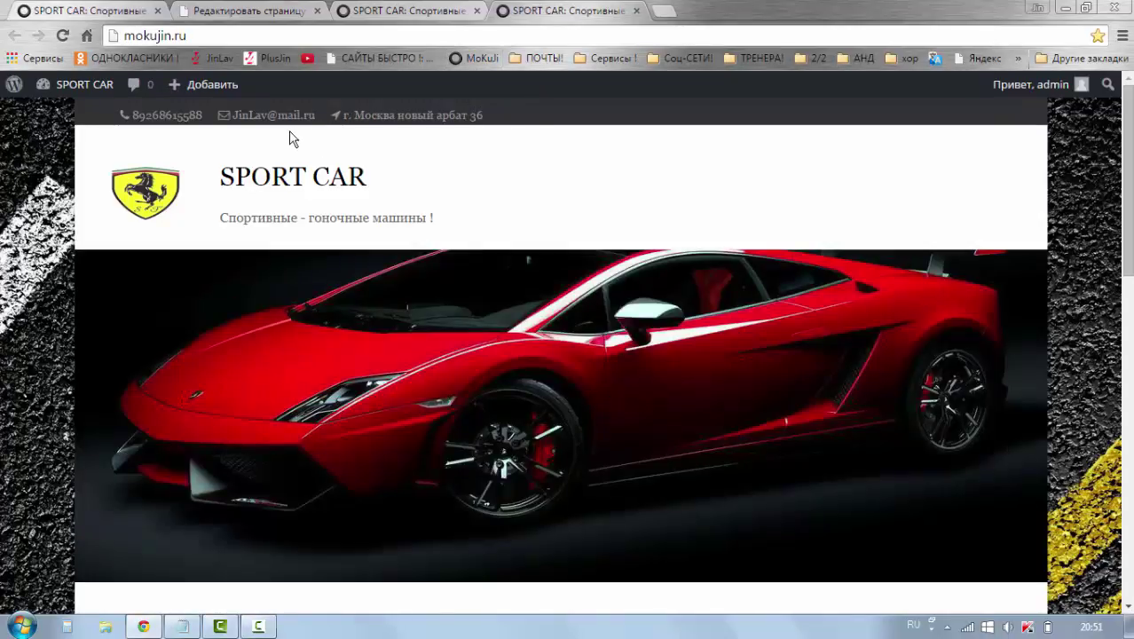
Open the site's menu editor and create a menu named "верхнее меню".
mouse_move(45, 89)
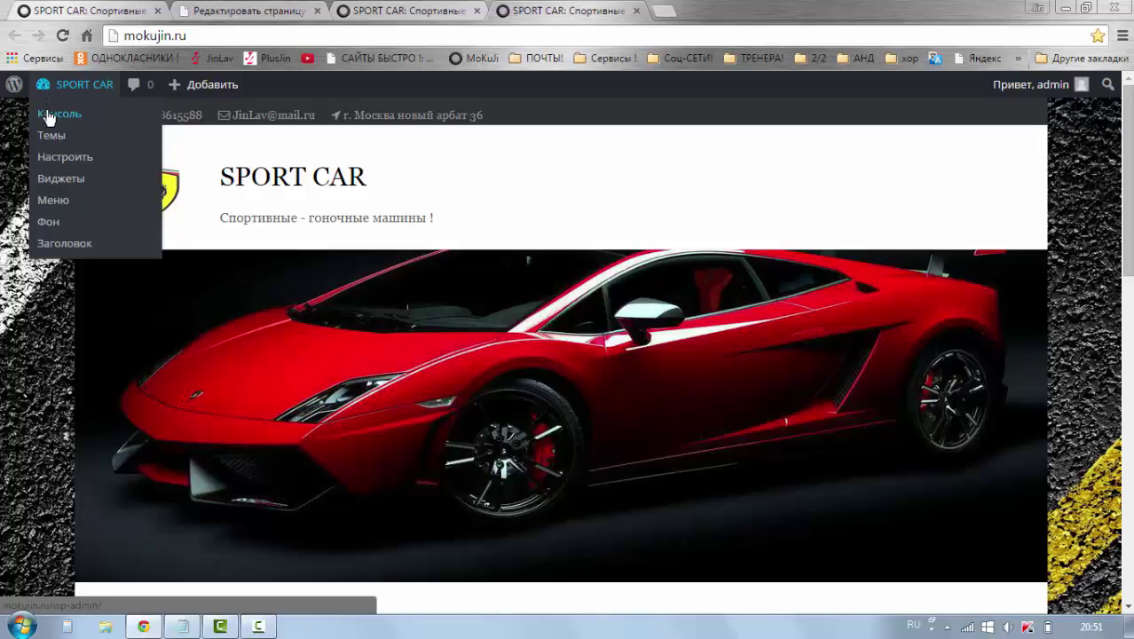
left_click(50, 201)
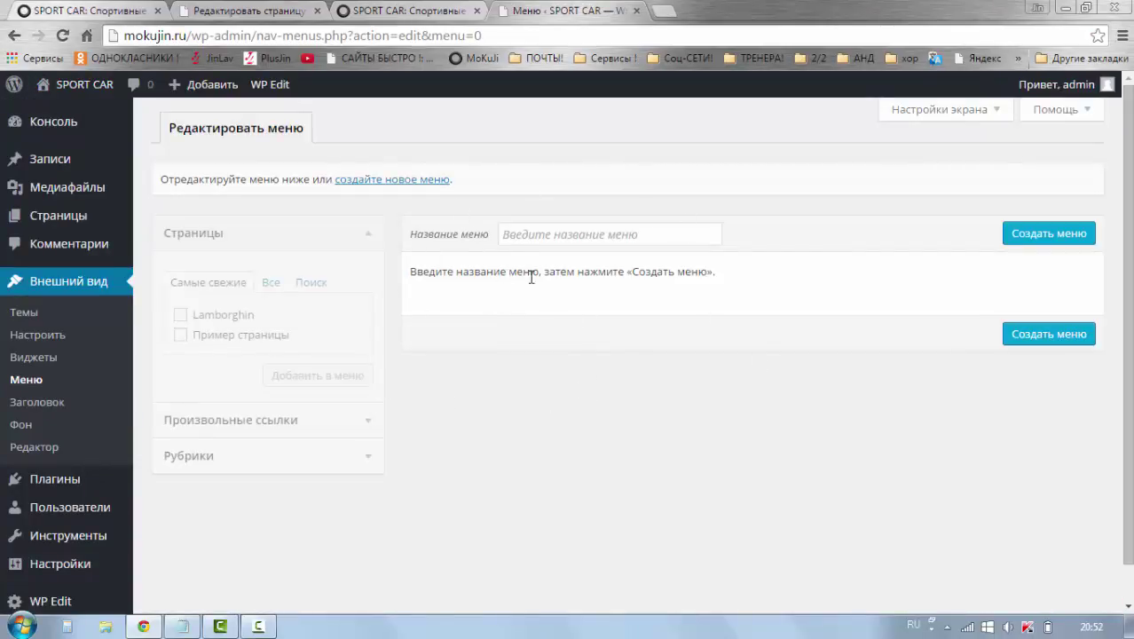
left_click(518, 235)
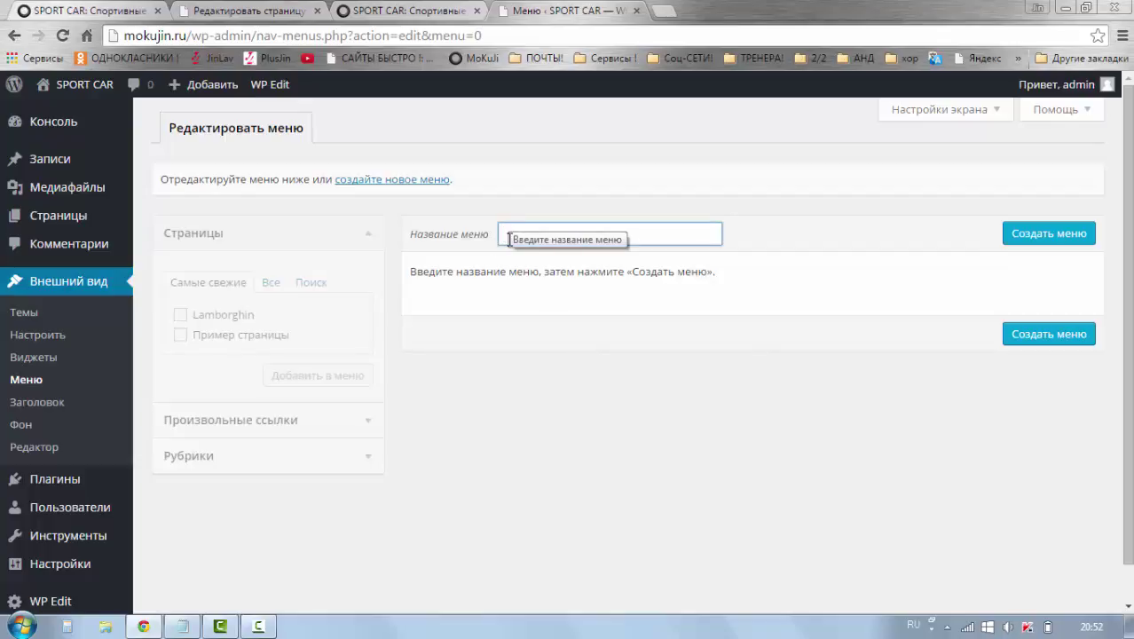
type("Ве")
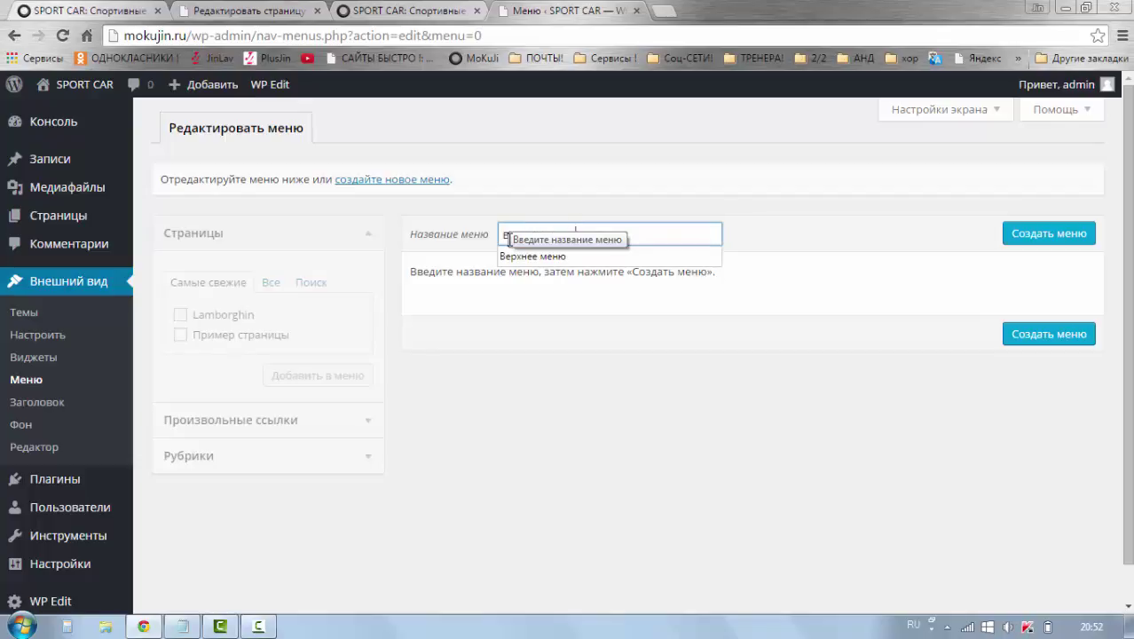
left_click(612, 301)
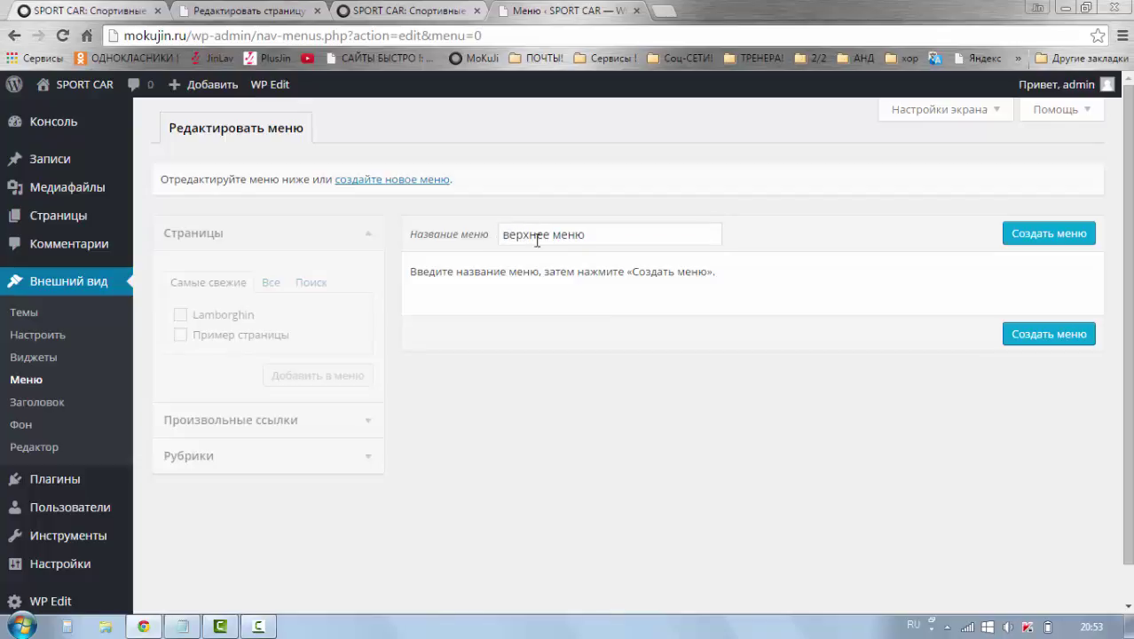
left_click(597, 235)
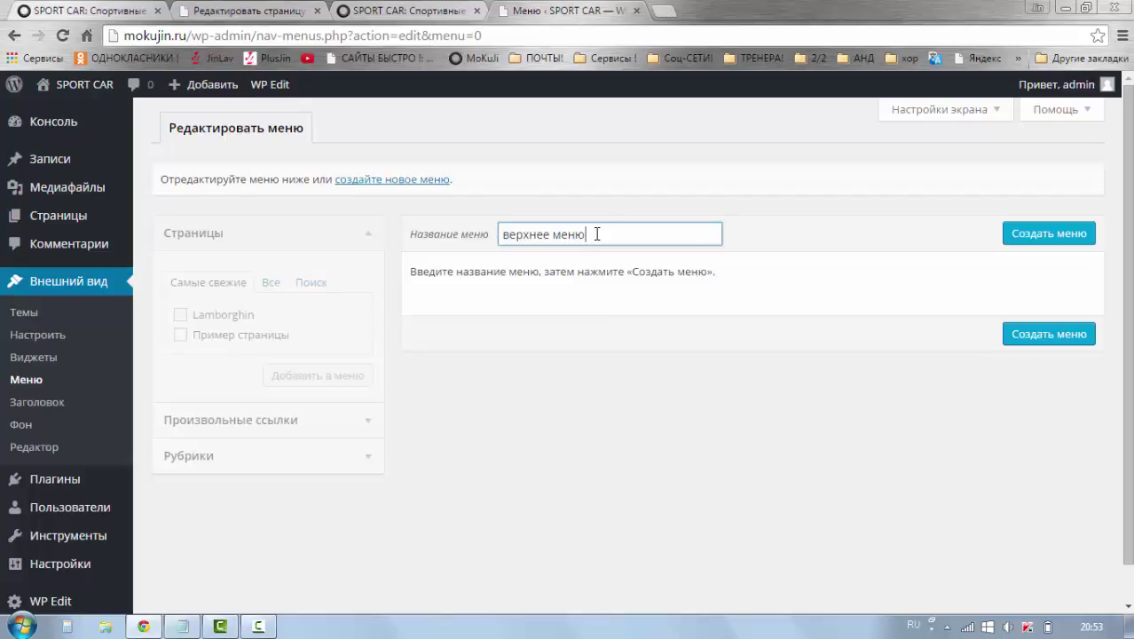
left_click(1008, 241)
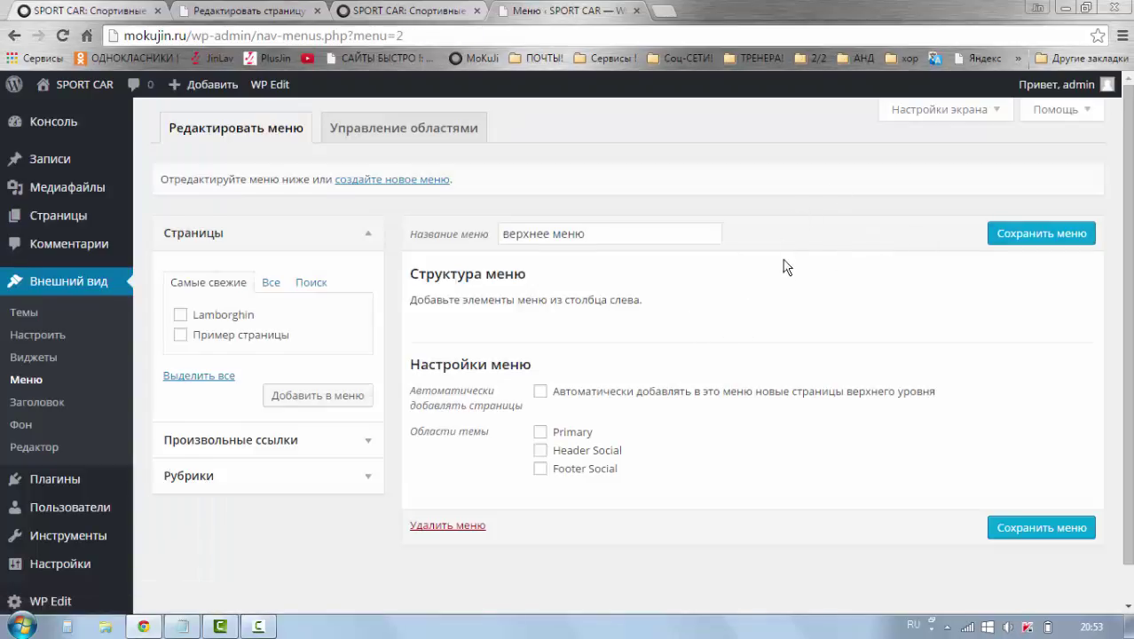
Look over the new menu's settings and the site's home page, and return to the menu editor.
scroll(817, 243, "down", 1)
scroll(520, 296, "up", 1)
left_click(370, 237)
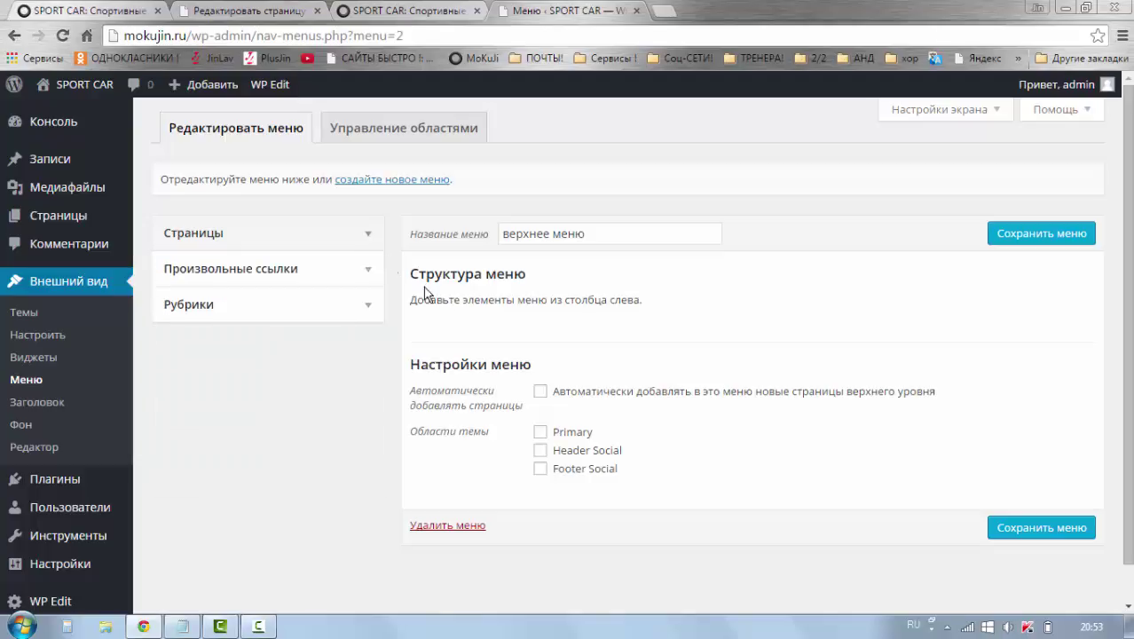
left_click(387, 12)
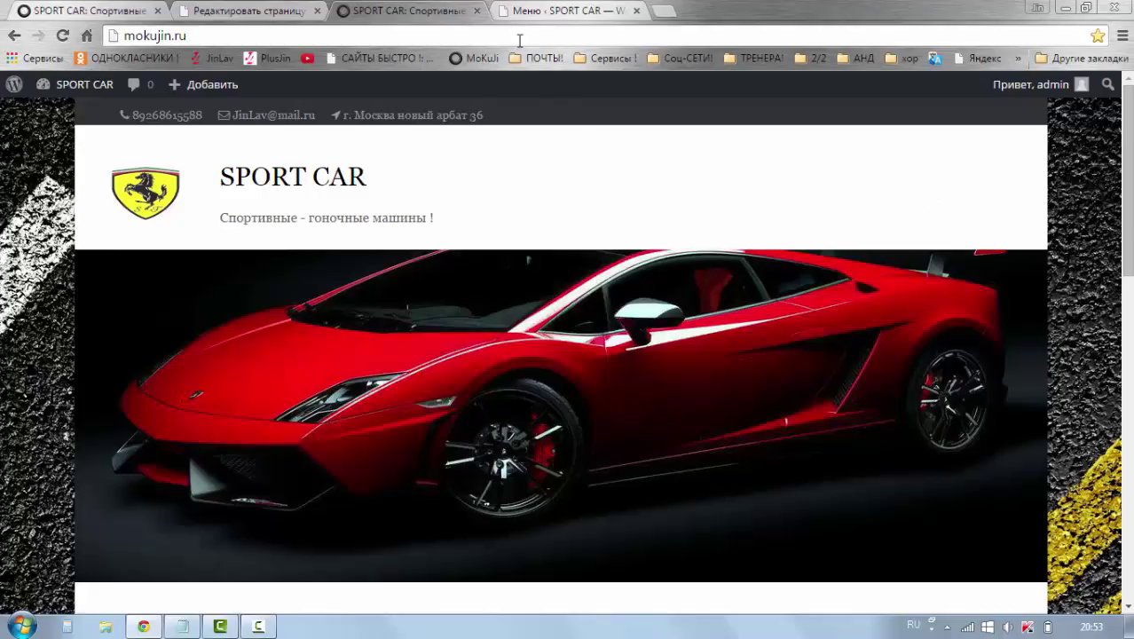
left_click(527, 12)
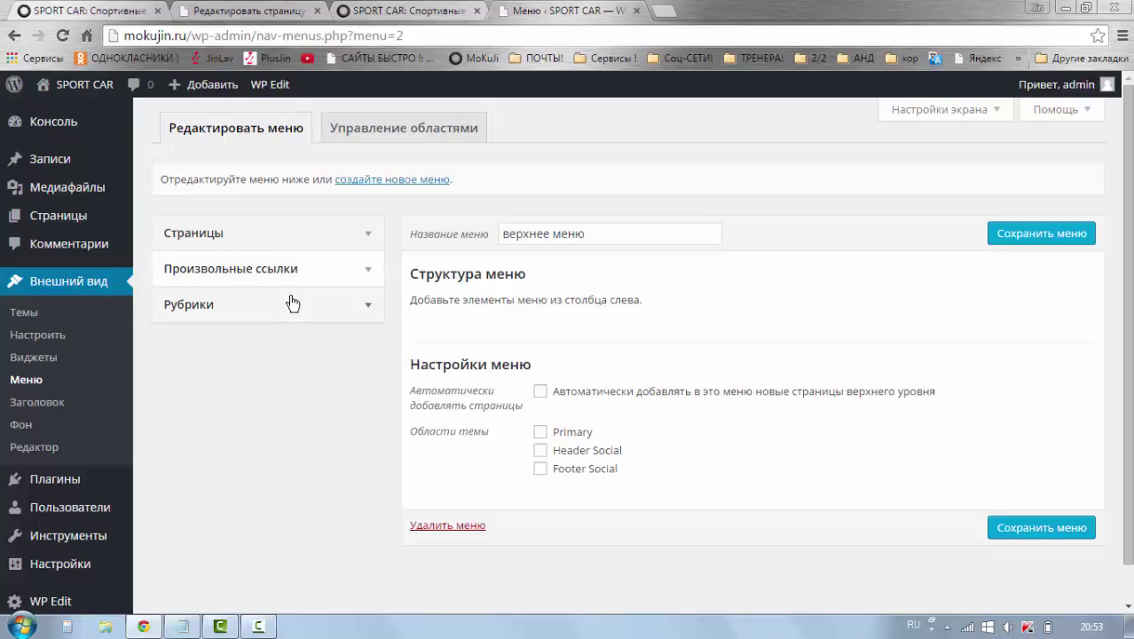
Add the Lamborghin page to the structure of the menu "верхнее меню".
left_click(368, 235)
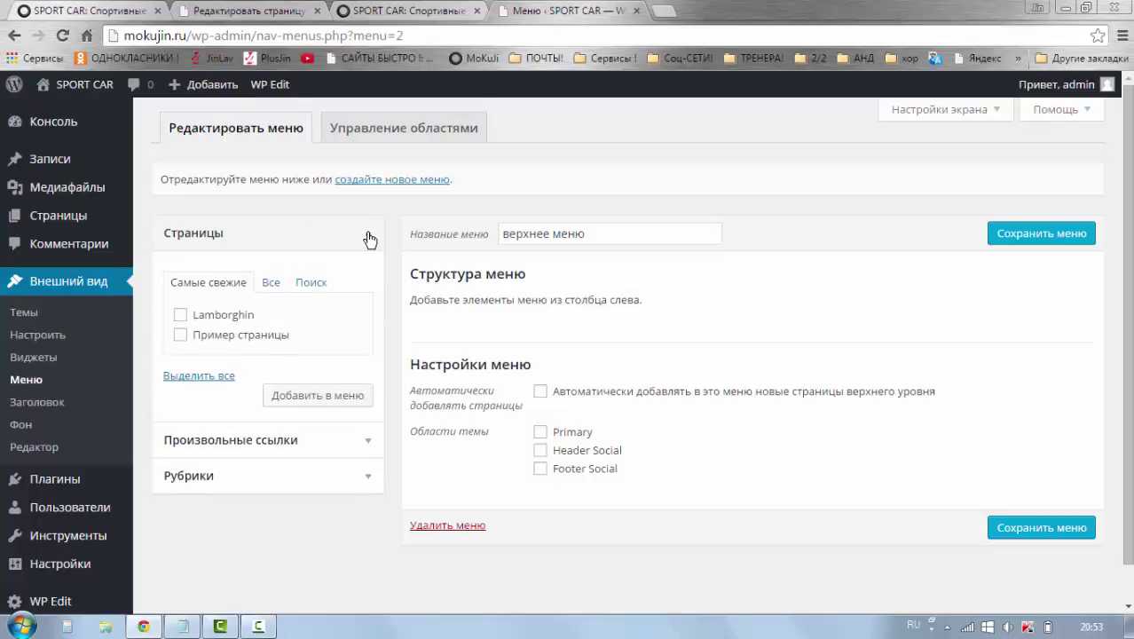
left_click(181, 315)
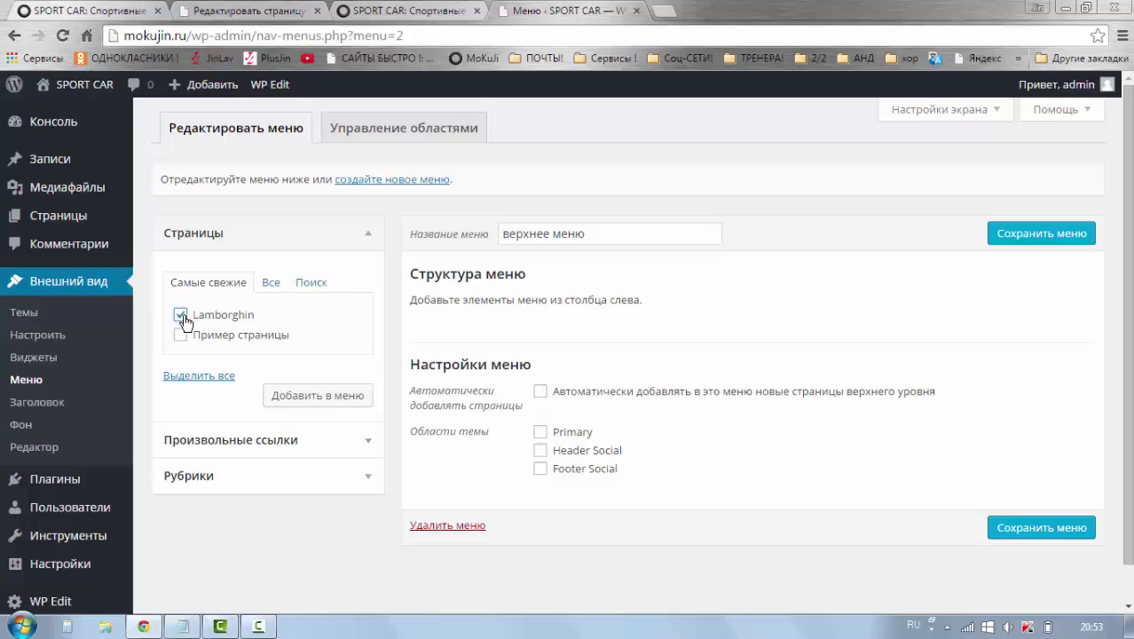
left_click(319, 396)
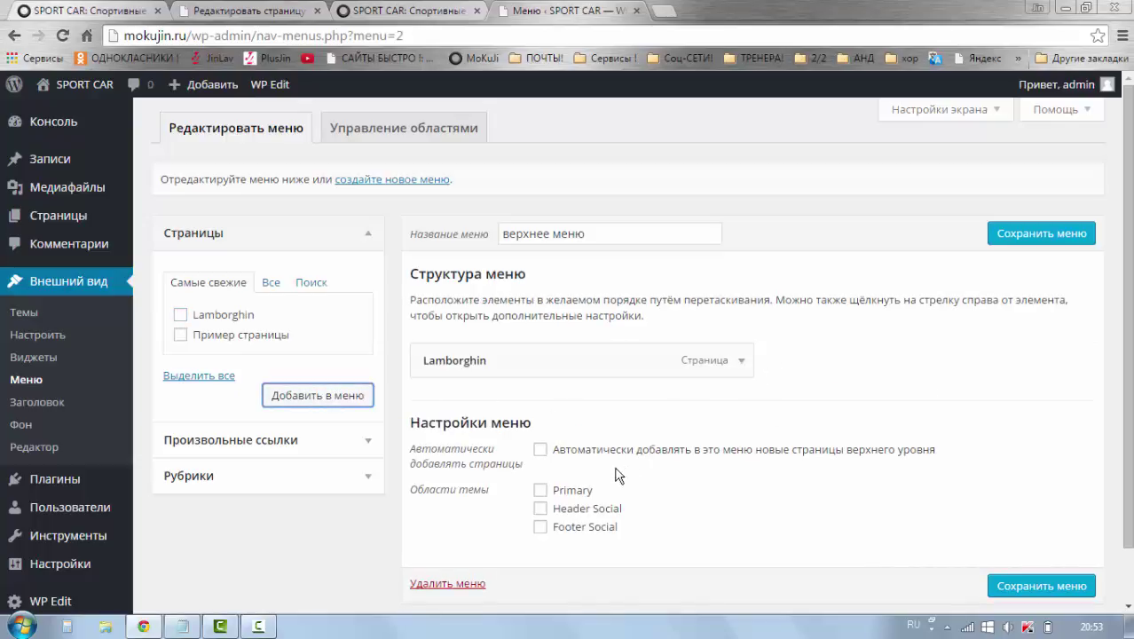
Assign the menu to the Primary theme location and save it.
left_click(541, 493)
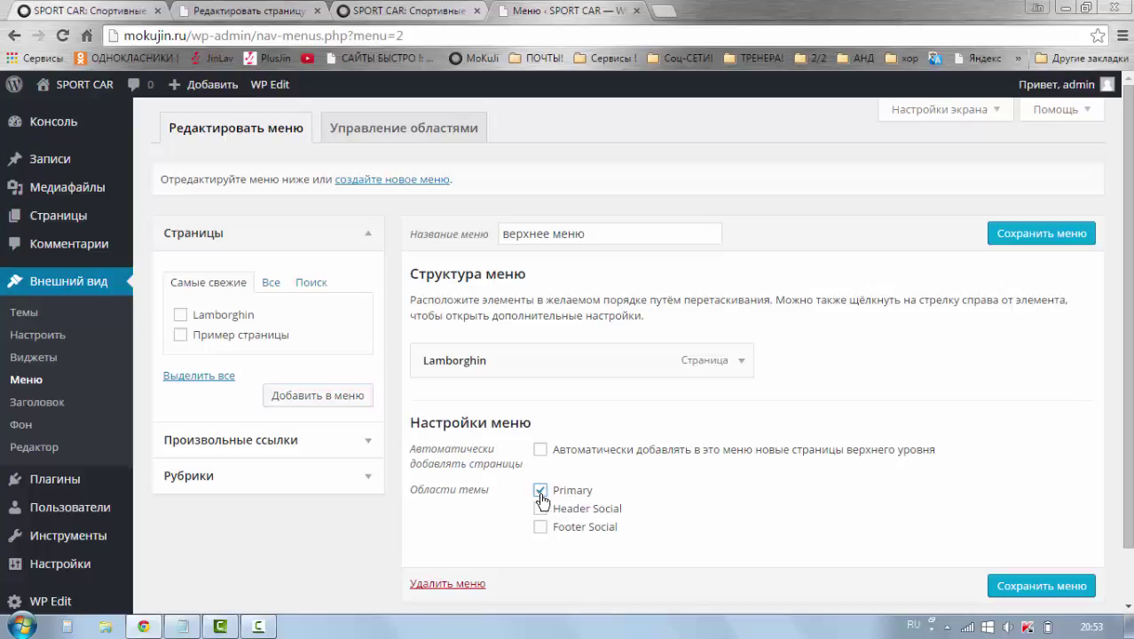
left_click(1025, 236)
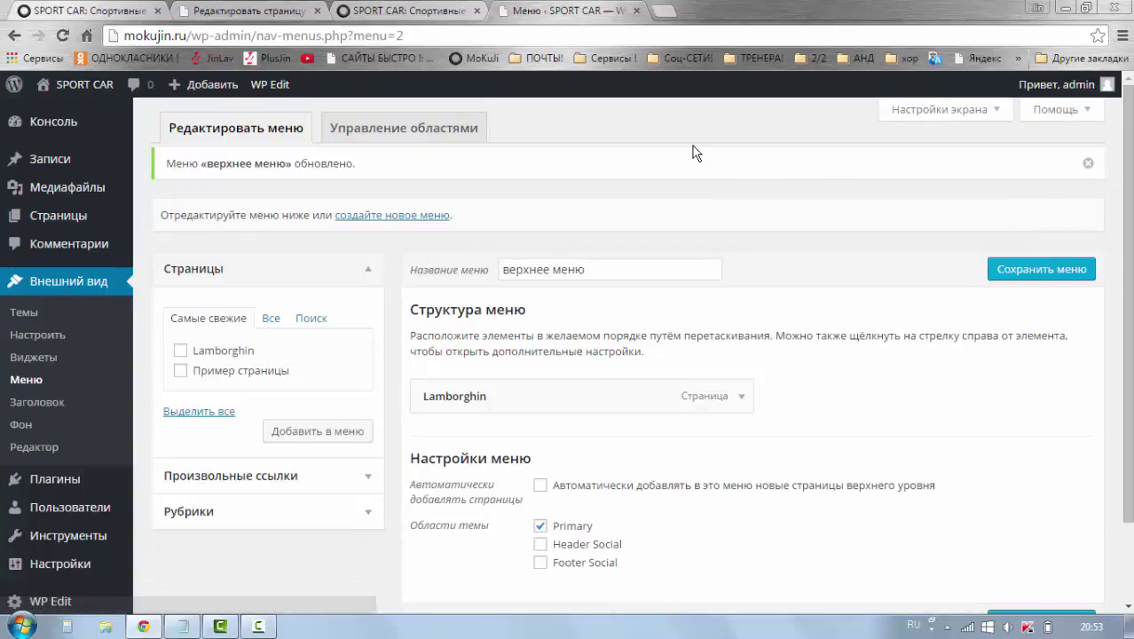
Reload the site's home page, open the Lamborghin page from its new header menu and look over the page's content.
left_click(426, 12)
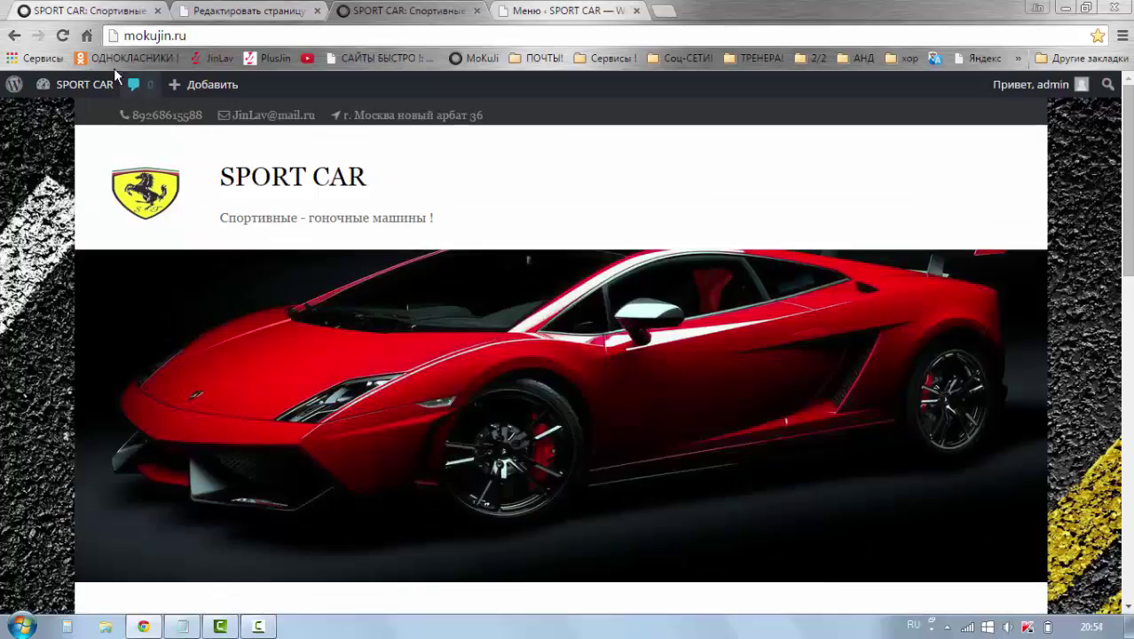
left_click(62, 36)
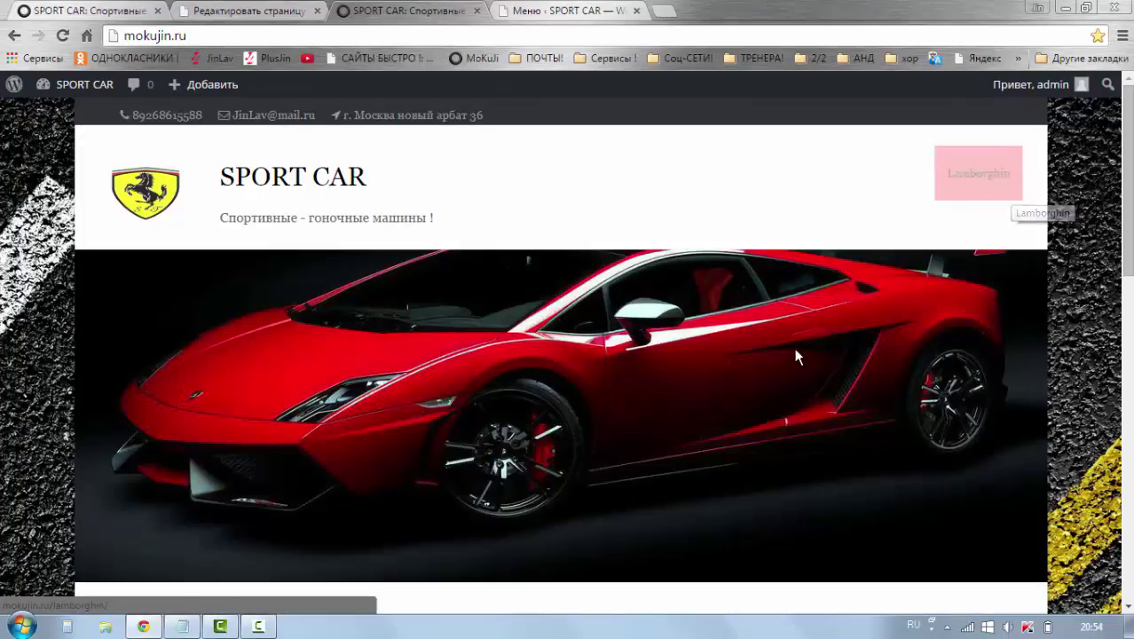
left_click(974, 182)
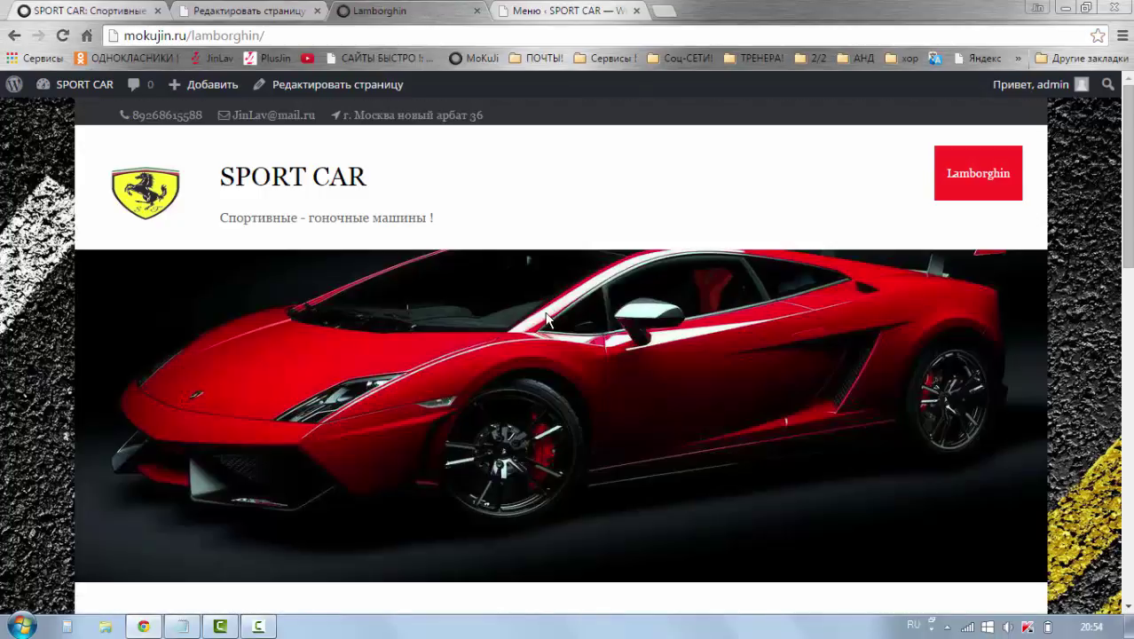
scroll(545, 312, "down", 3)
scroll(544, 321, "down", 3)
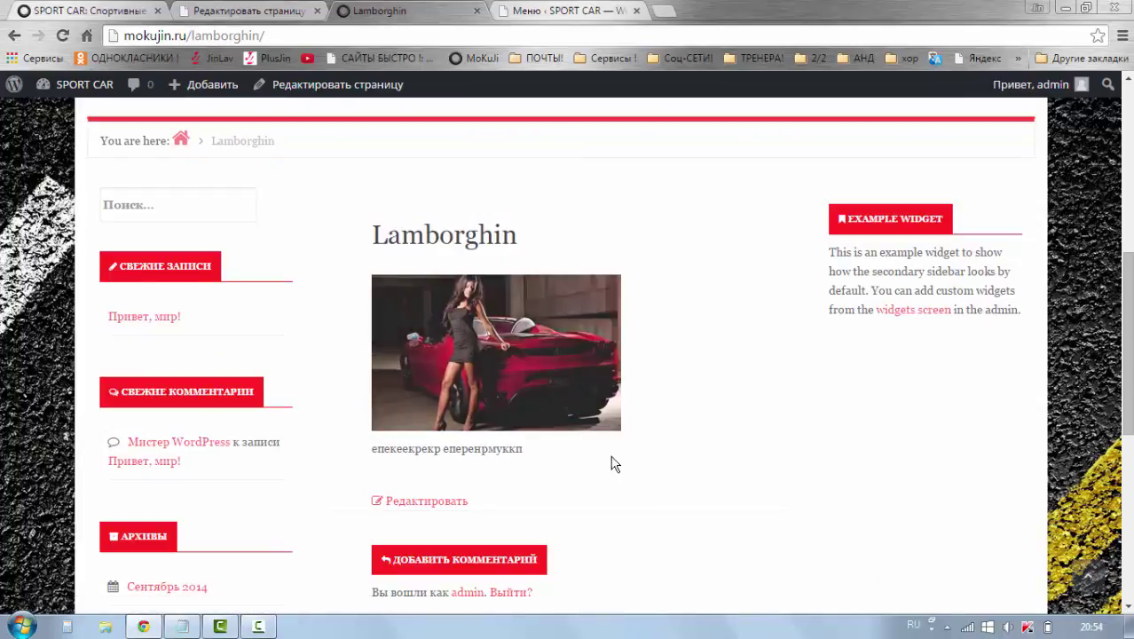
scroll(671, 437, "up", 5)
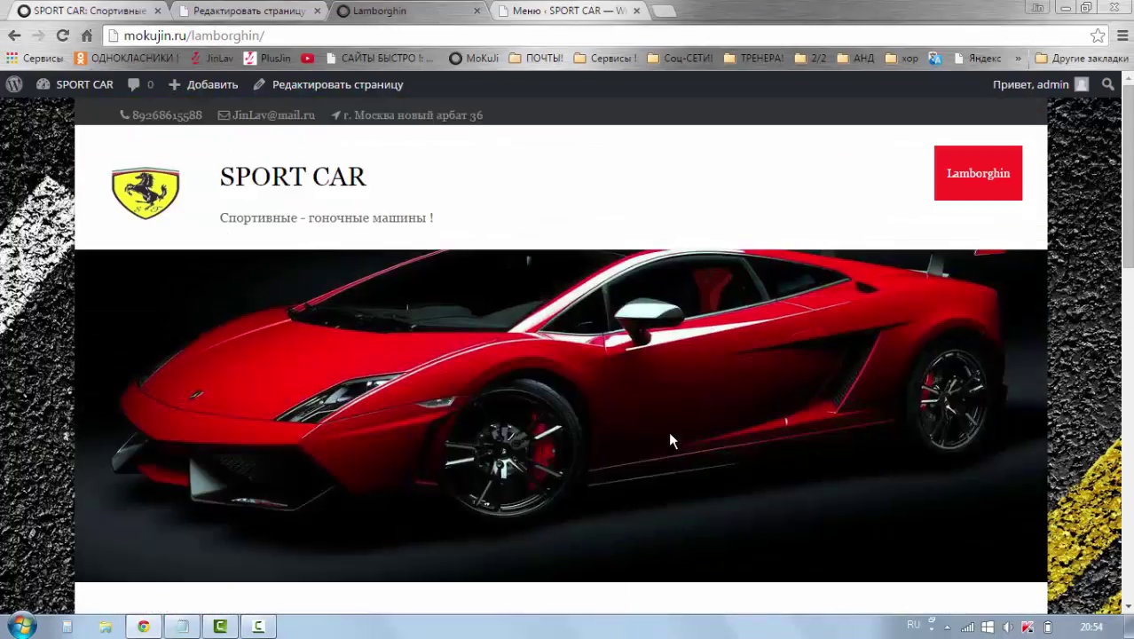
Create a new page titled "О компании" with the body text "куппкп".
left_click(278, 13)
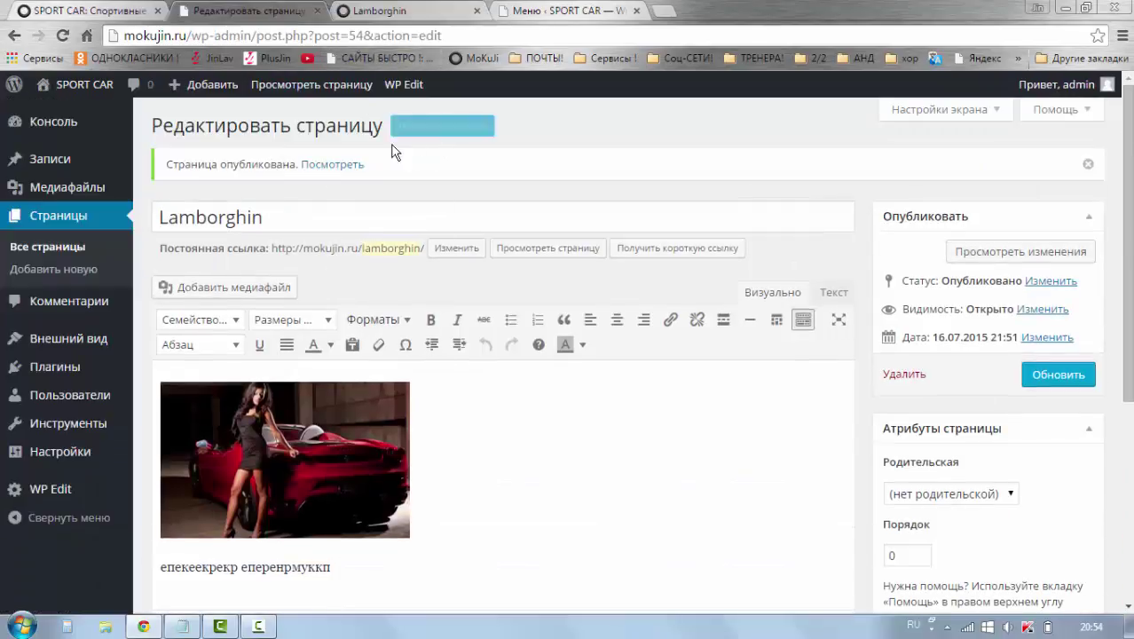
left_click(448, 134)
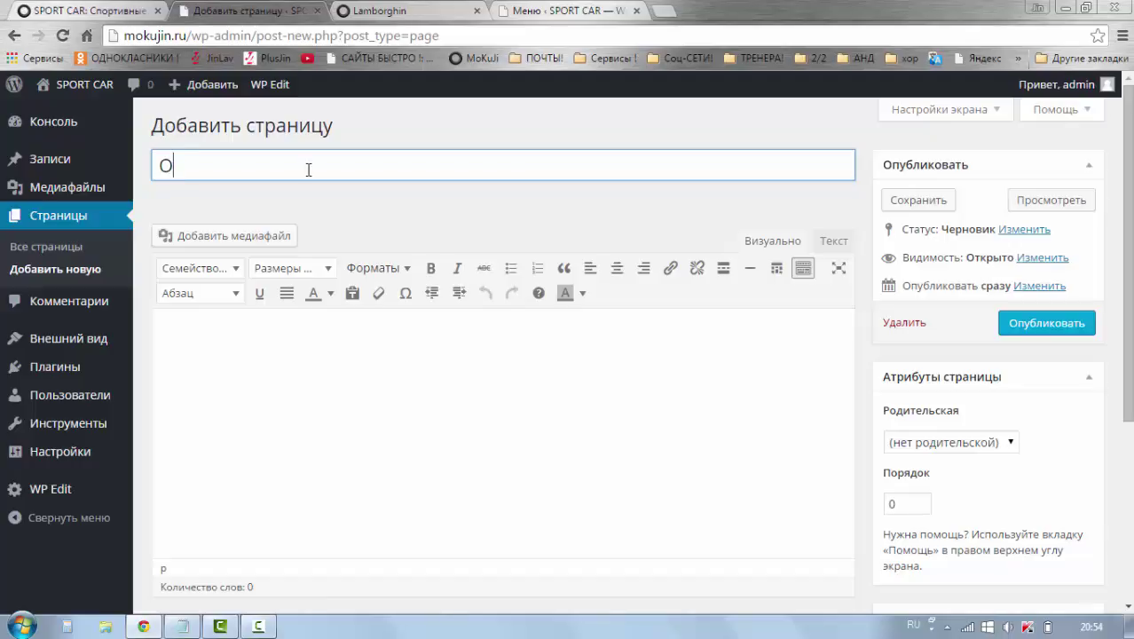
type("мпании")
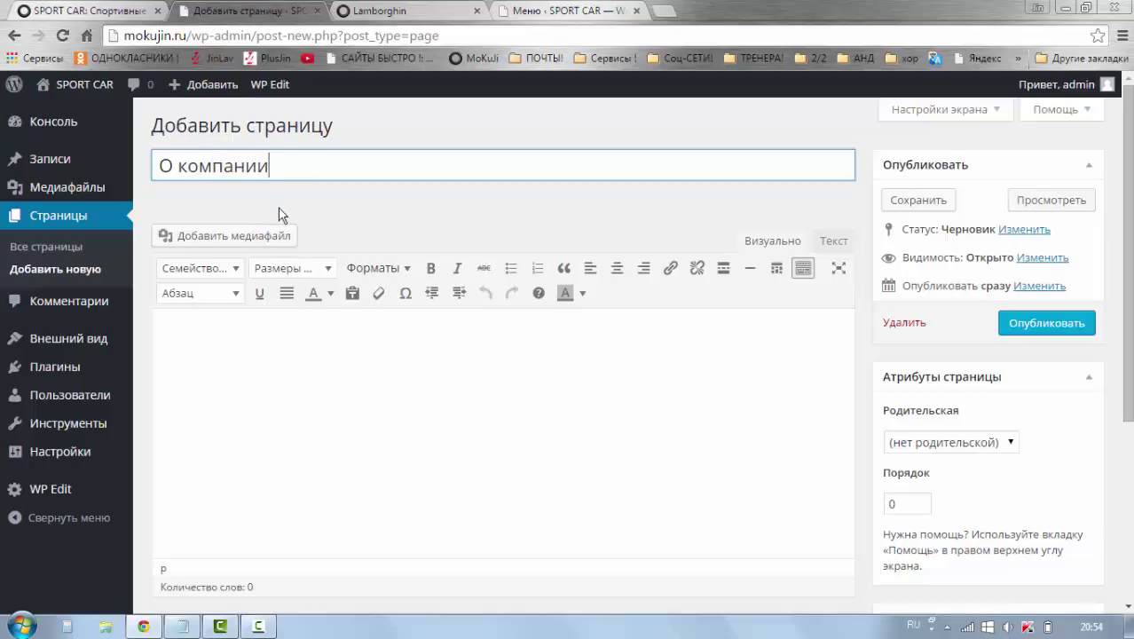
left_click(286, 208)
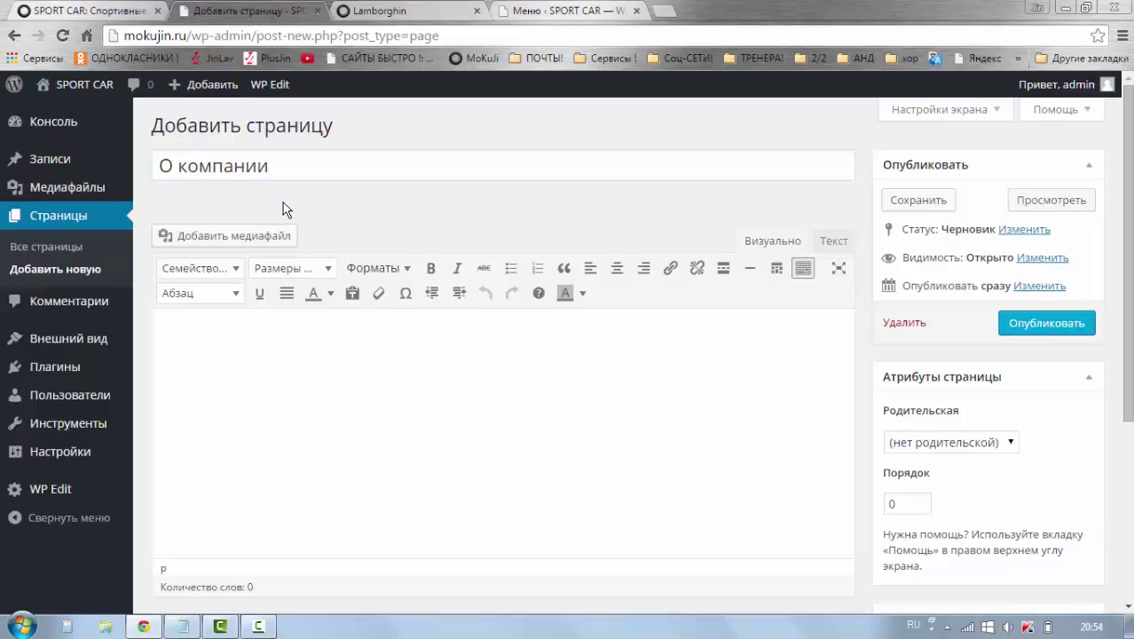
left_click(339, 347)
type("куппкп")
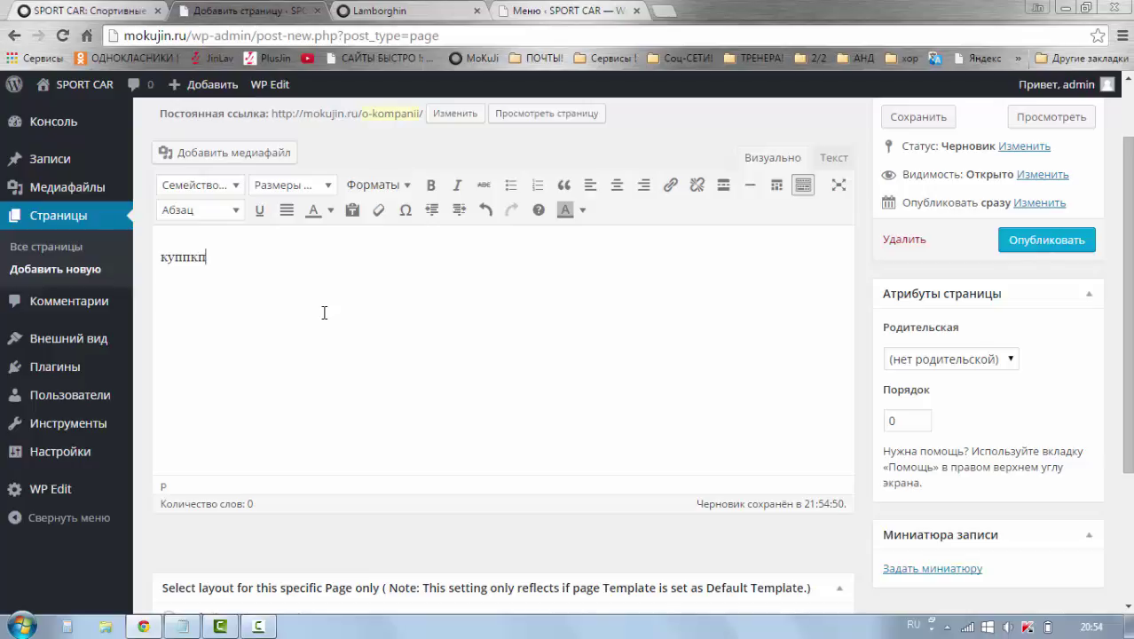
Set the "О компании" page's layout to "1 Column - Full Width" and publish the page.
scroll(309, 291, "down", 1)
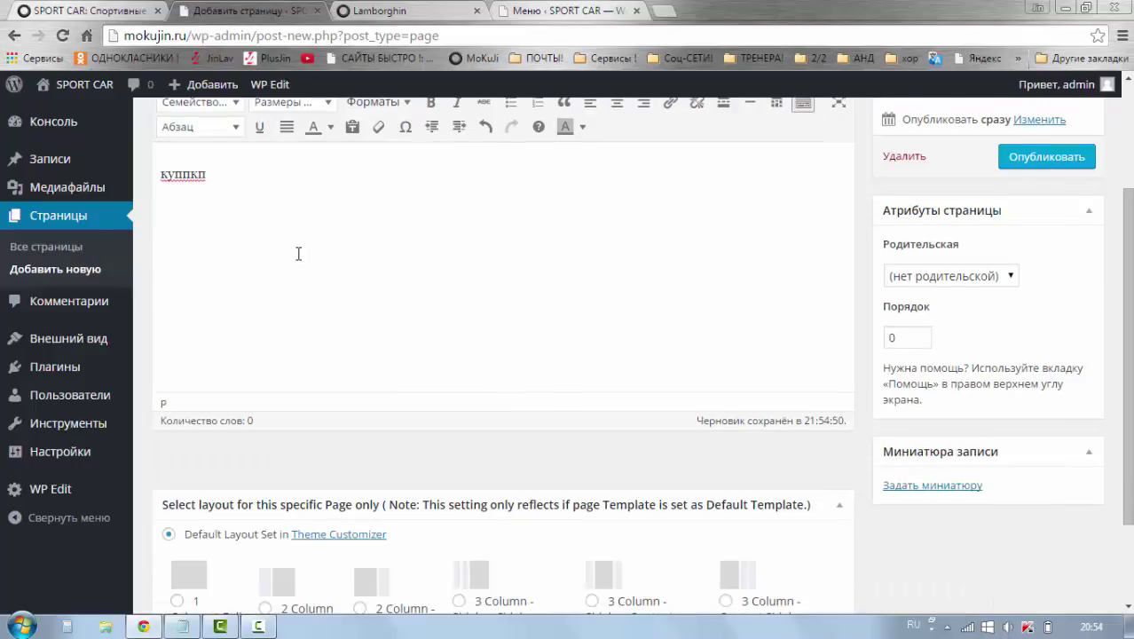
scroll(304, 267, "up", 1)
scroll(306, 280, "down", 3)
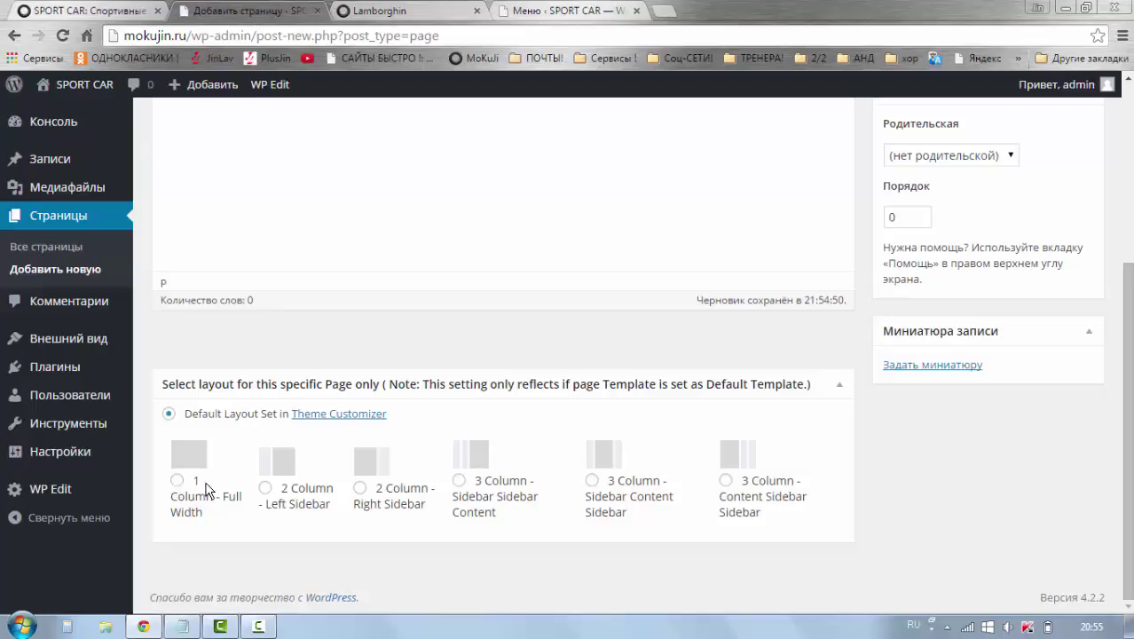
left_click(178, 481)
scroll(321, 435, "up", 1)
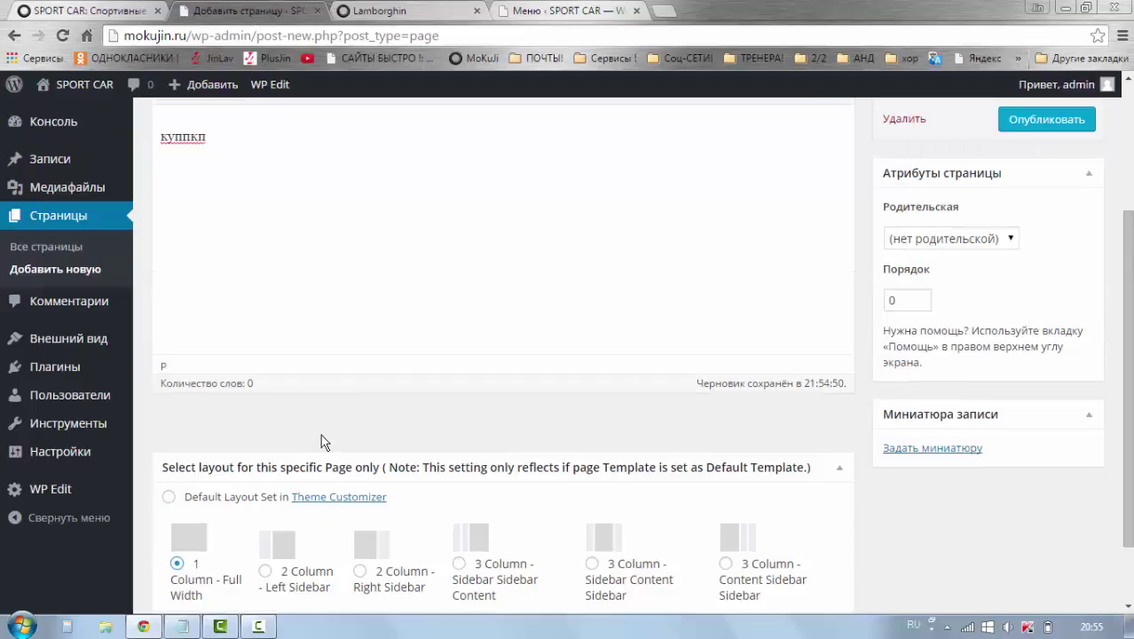
scroll(372, 358, "up", 2)
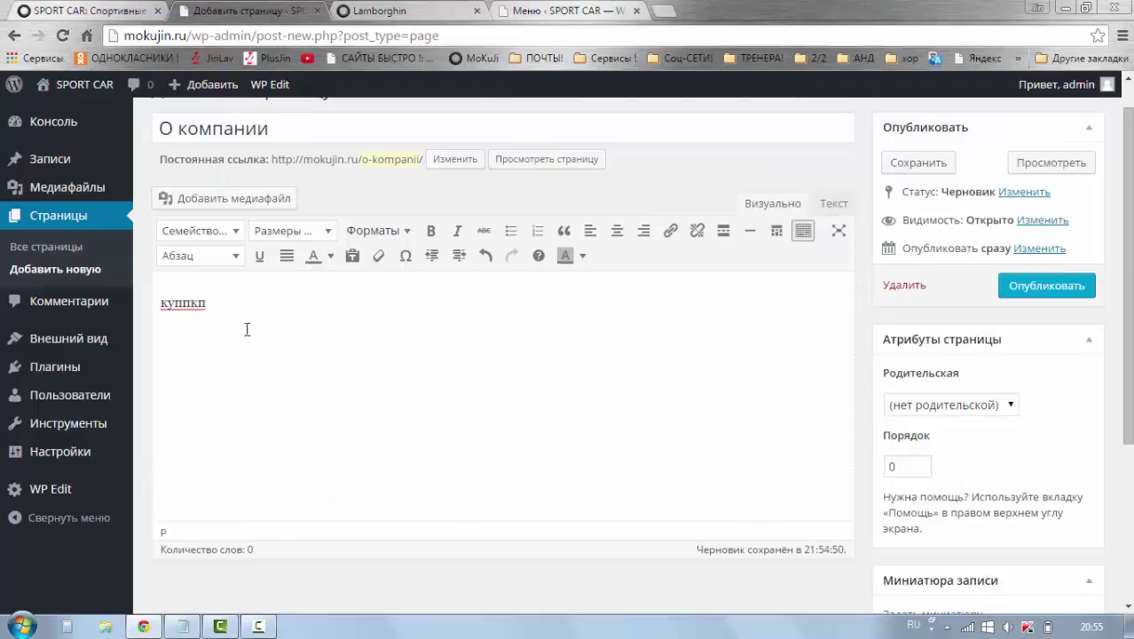
scroll(649, 390, "down", 1)
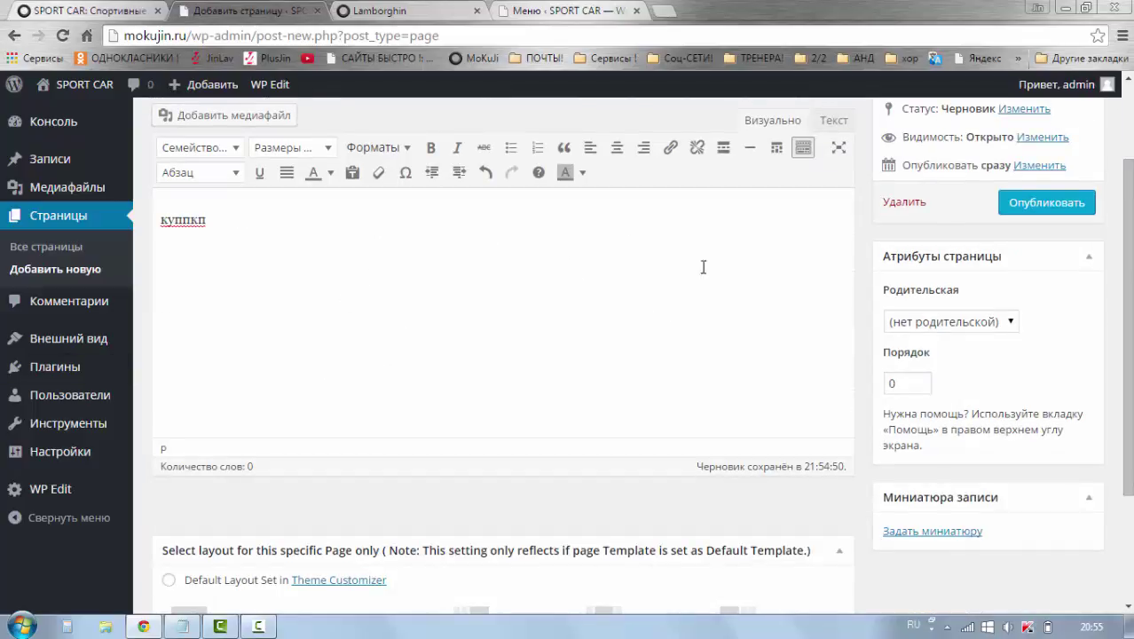
left_click(1030, 210)
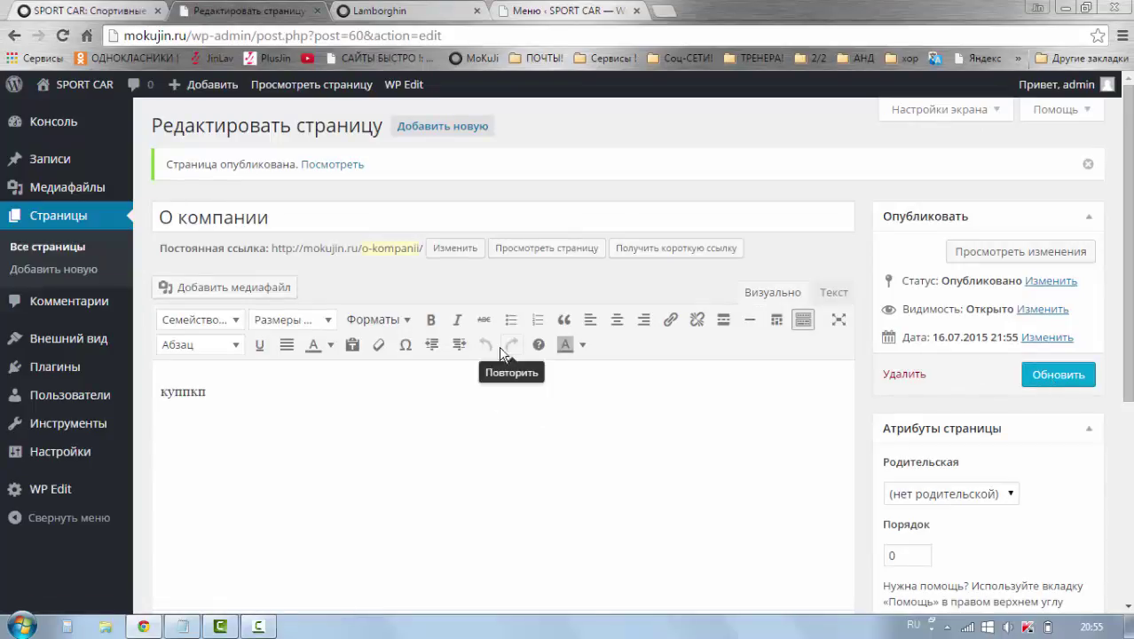
Add the "О компании" page to the menu "верхнее меню", save it and reload the site's Lamborghin page to check the header menu.
left_click(528, 11)
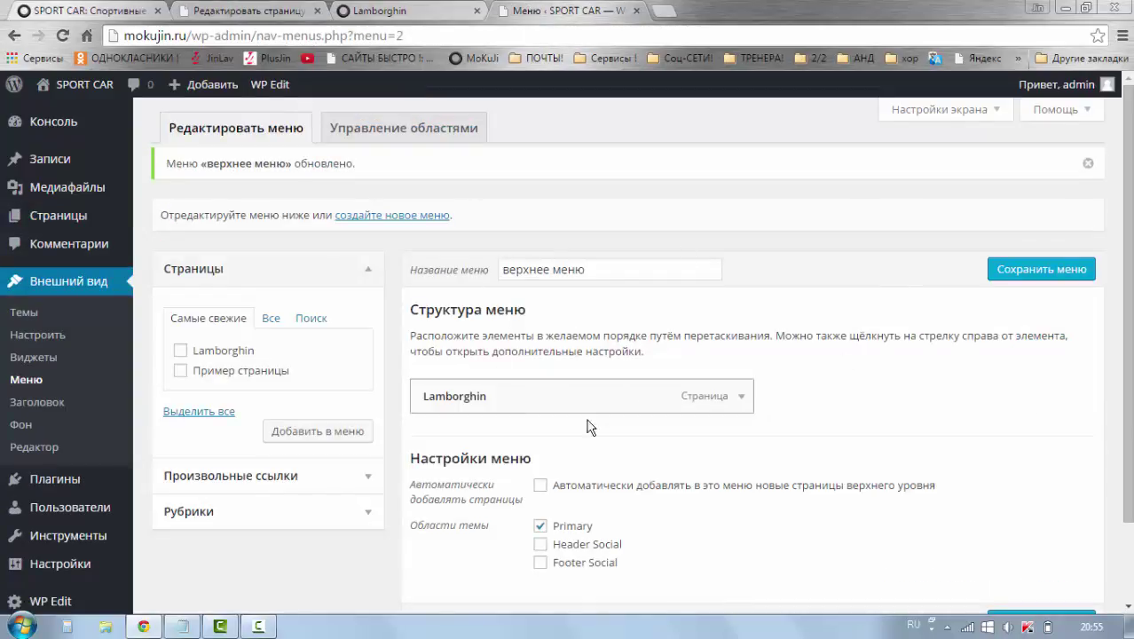
left_click(1001, 277)
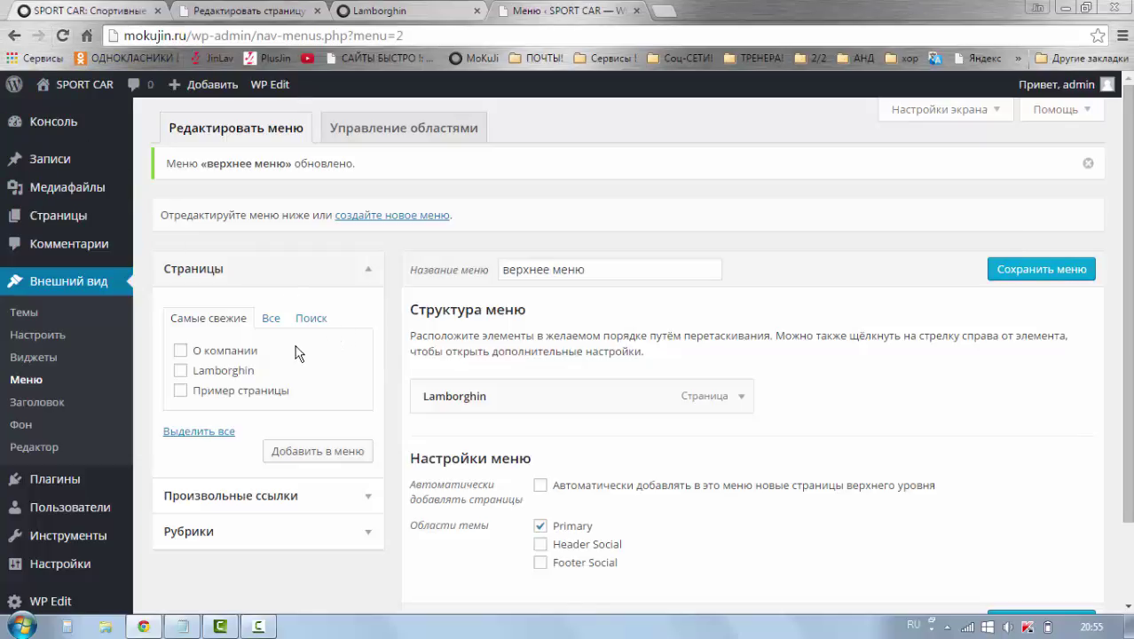
left_click(181, 351)
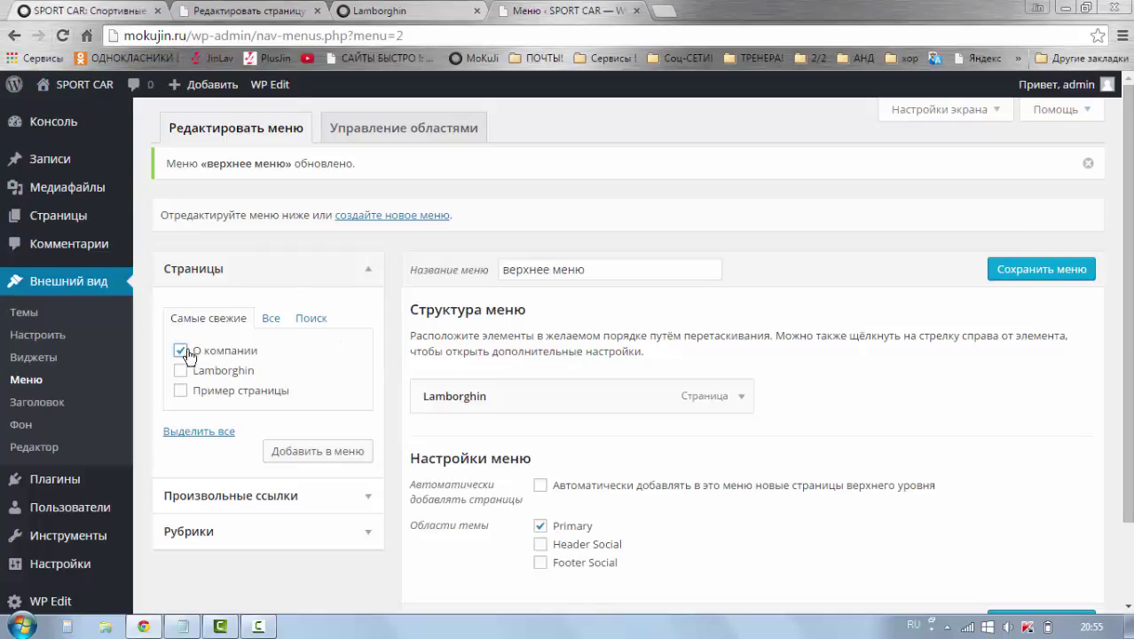
left_click(345, 458)
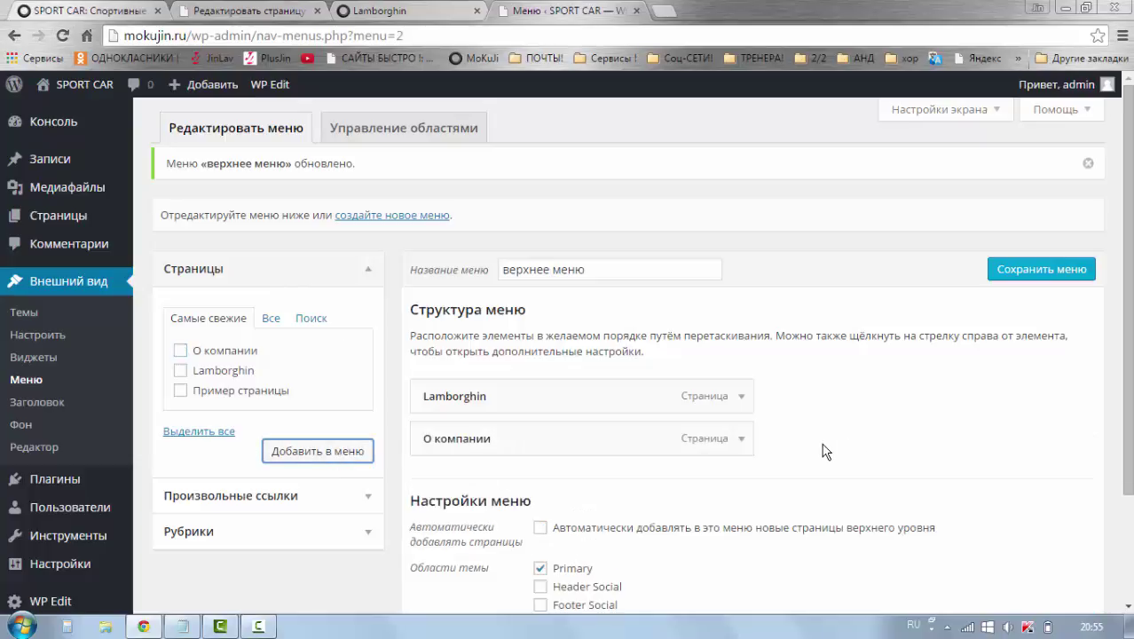
left_click(1007, 277)
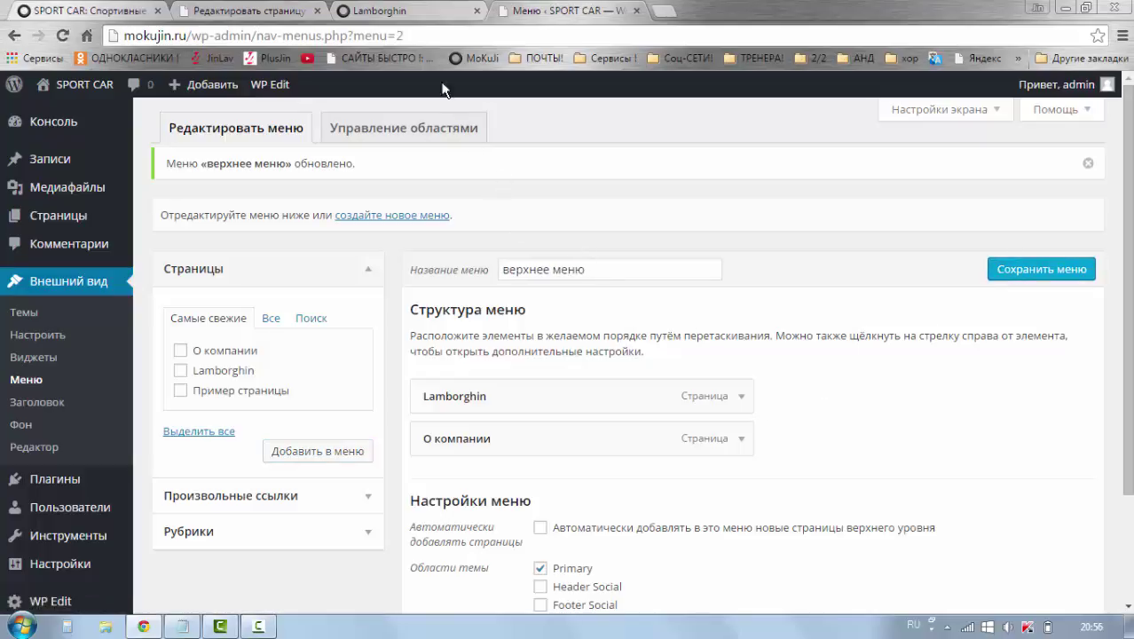
left_click(362, 14)
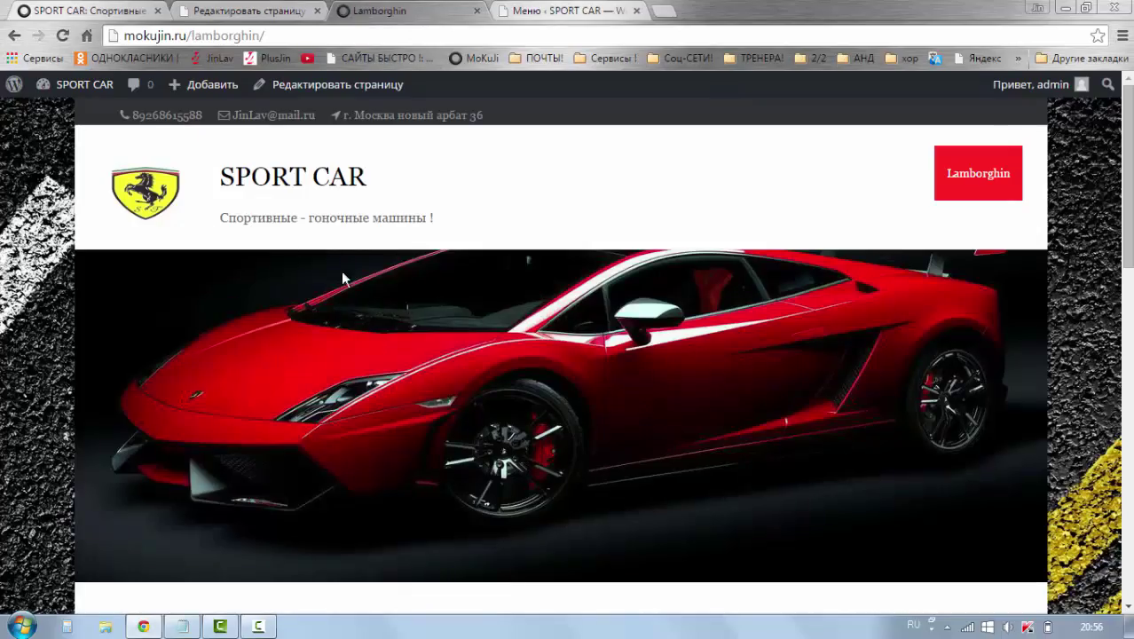
left_click(63, 36)
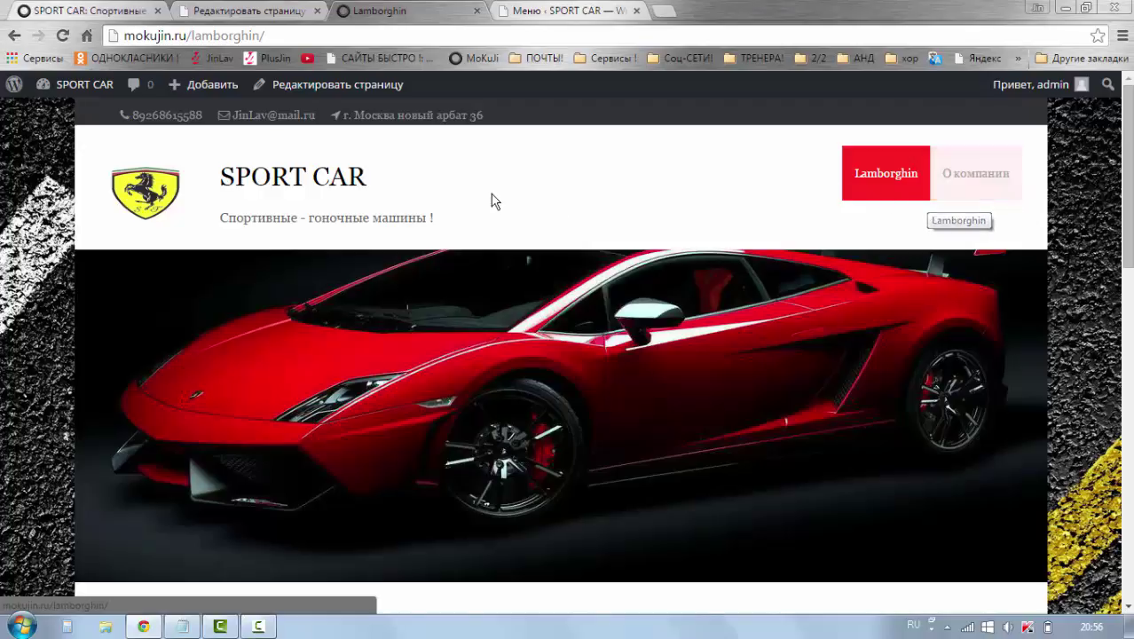
Create another new page titled "запчасти" with the body text "кп5п5пп".
left_click(273, 12)
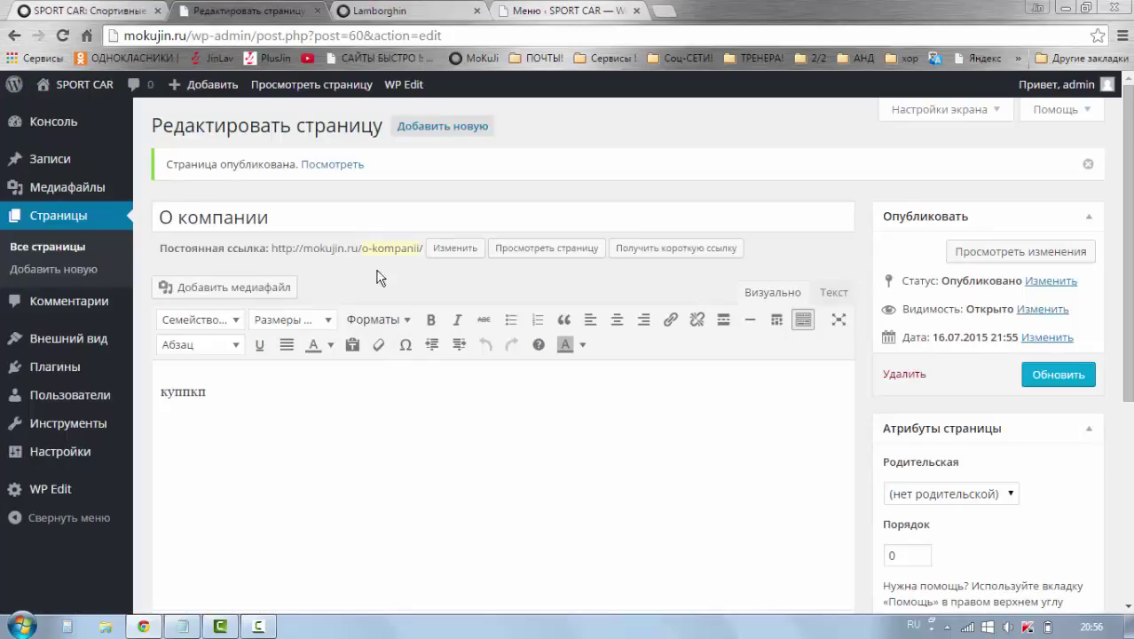
scroll(442, 452, "down", 1)
scroll(444, 456, "up", 1)
left_click(446, 127)
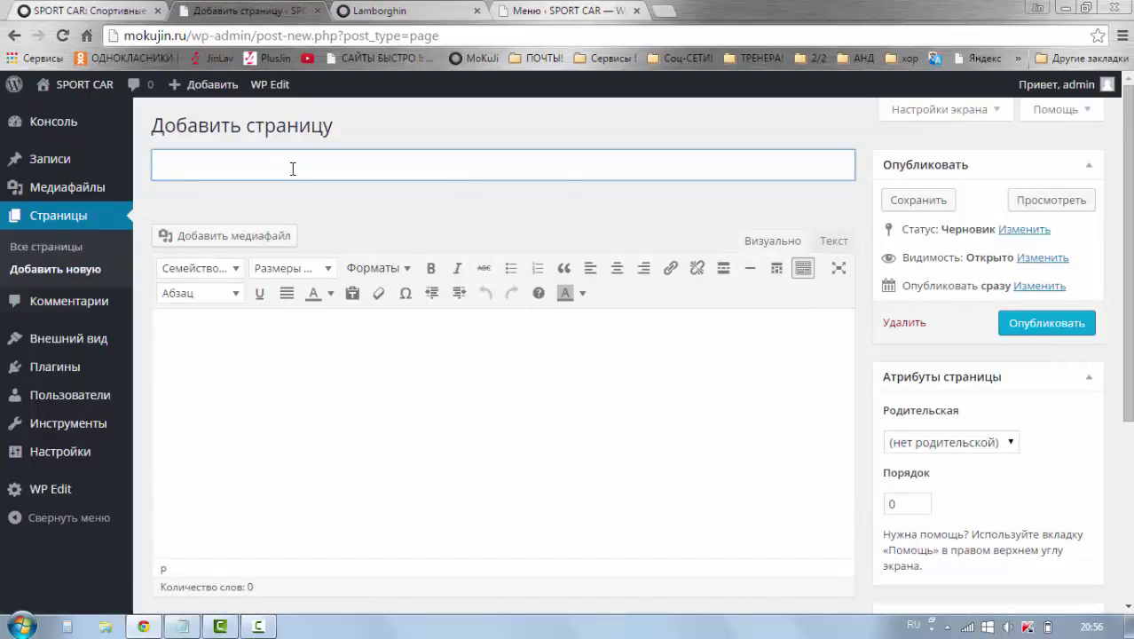
type("запчасти")
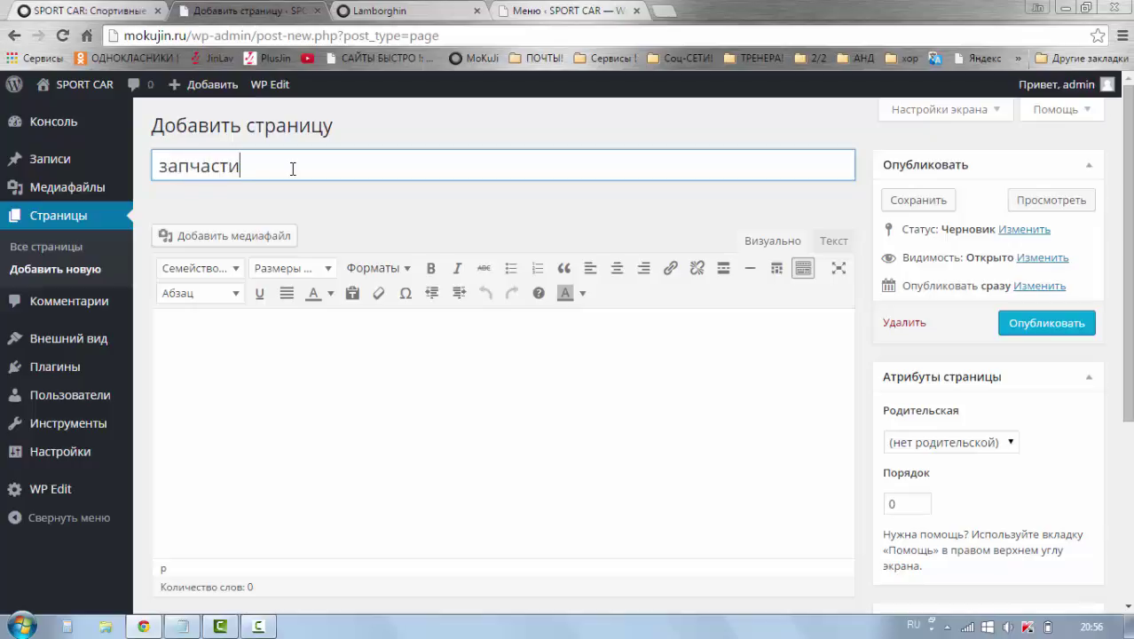
left_click(315, 196)
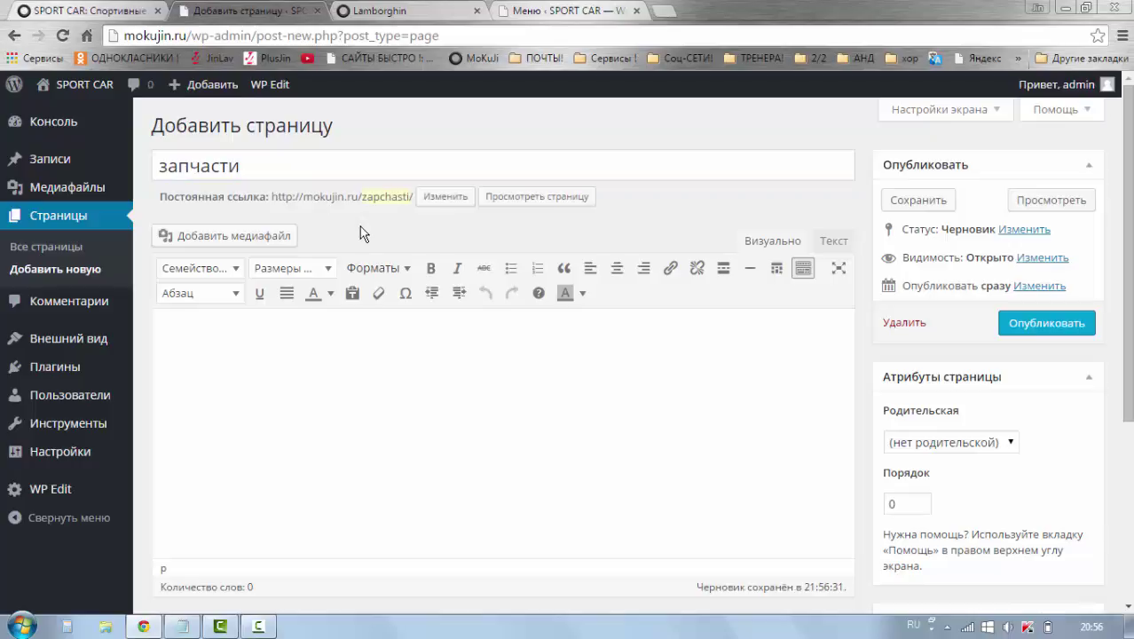
left_click(333, 348)
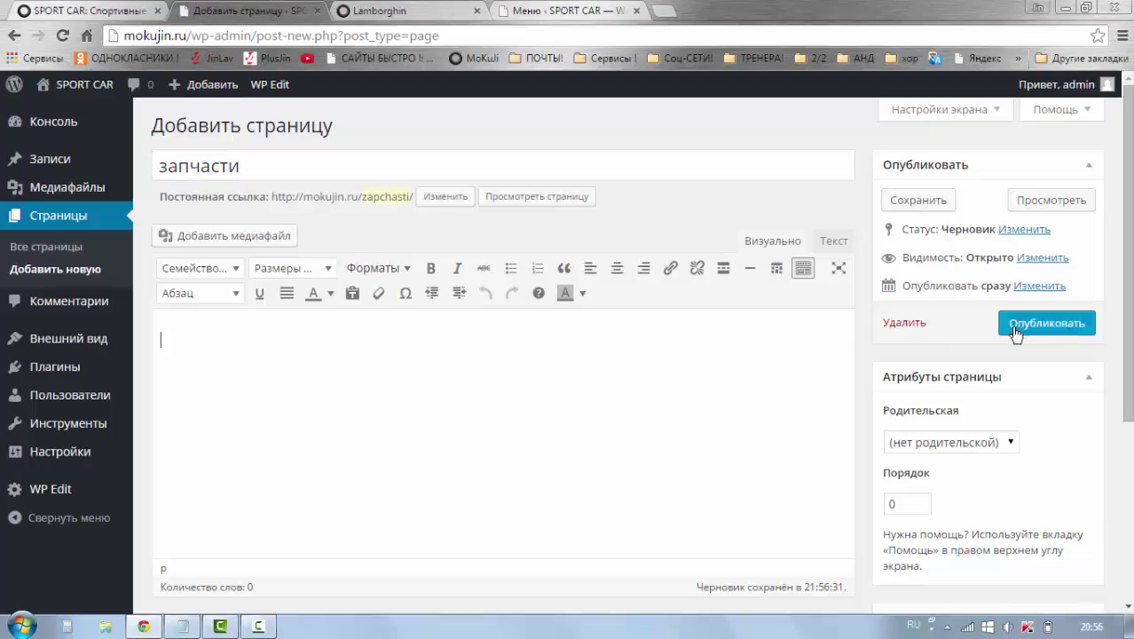
scroll(362, 339, "down", 1)
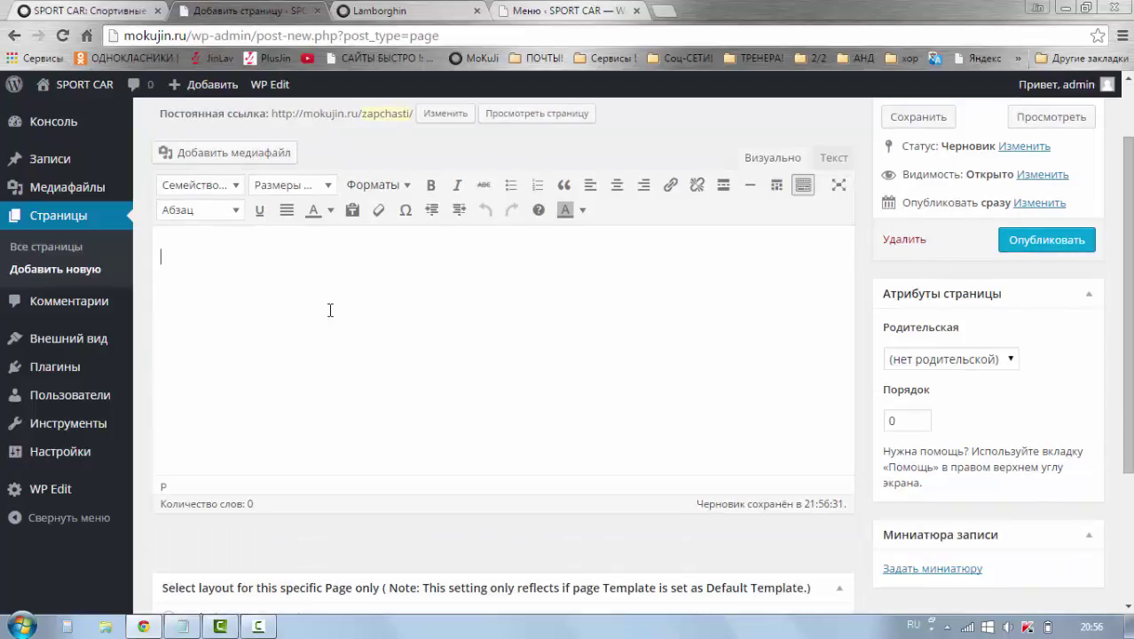
type("кп5п5пп")
Review the layout options of the "запчасти" page and publish the page.
scroll(341, 300, "down", 1)
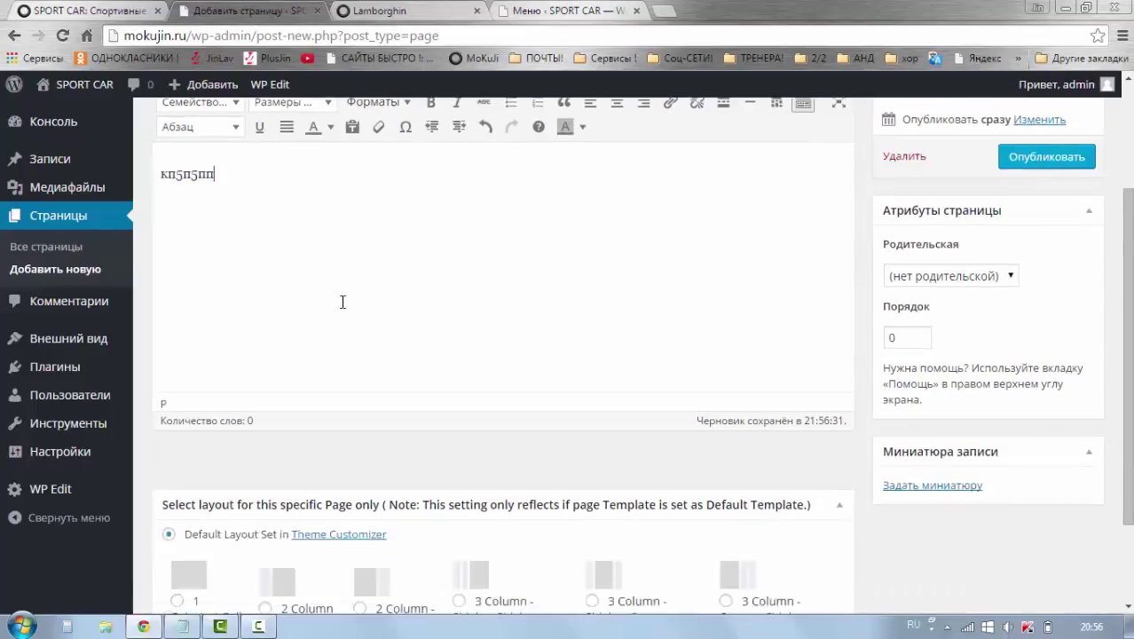
scroll(371, 304, "up", 1)
scroll(381, 300, "down", 3)
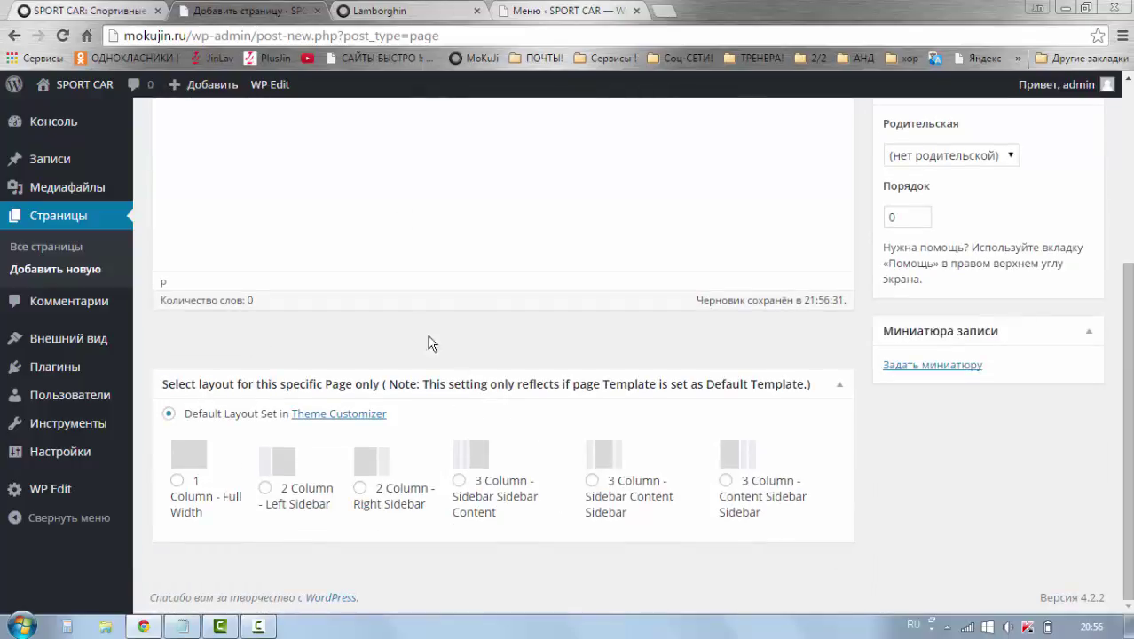
scroll(406, 312, "up", 2)
scroll(1022, 226, "up", 3)
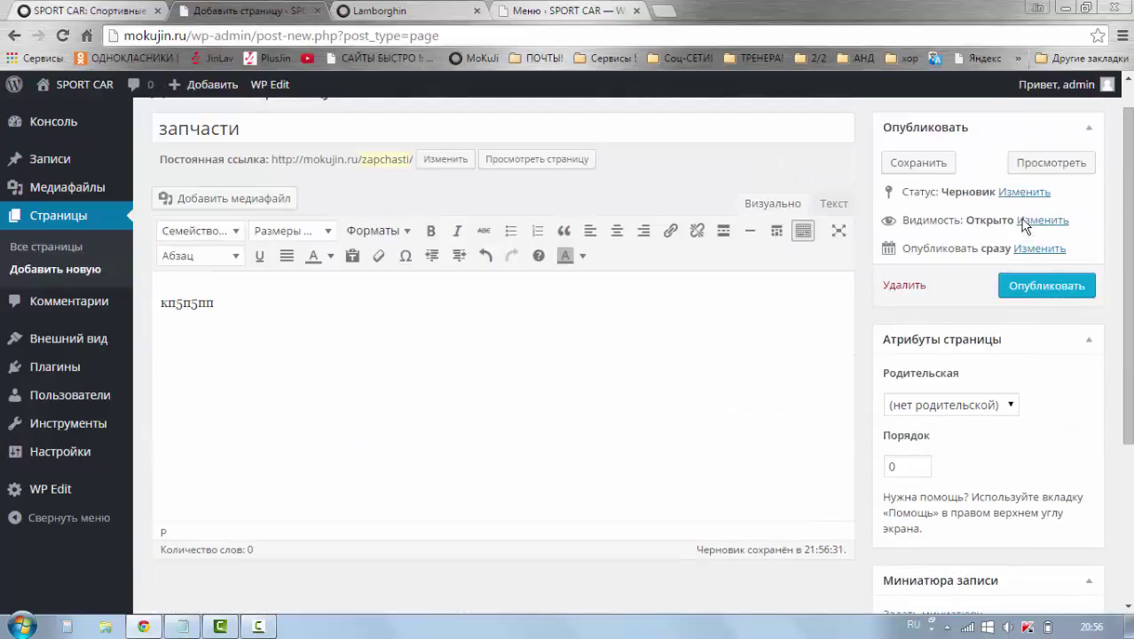
left_click(1010, 336)
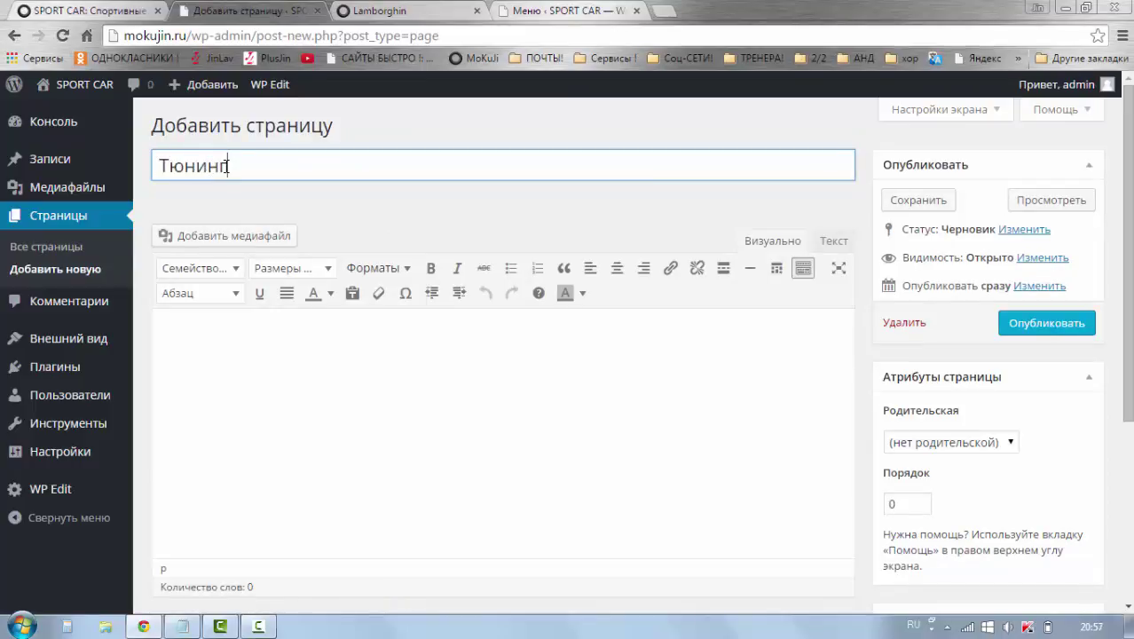
Fill a new page titled "Тюнинг" with short placeholder text and set its layout to "2 Column - Right Sidebar".
key("Tab")
type("кеп")
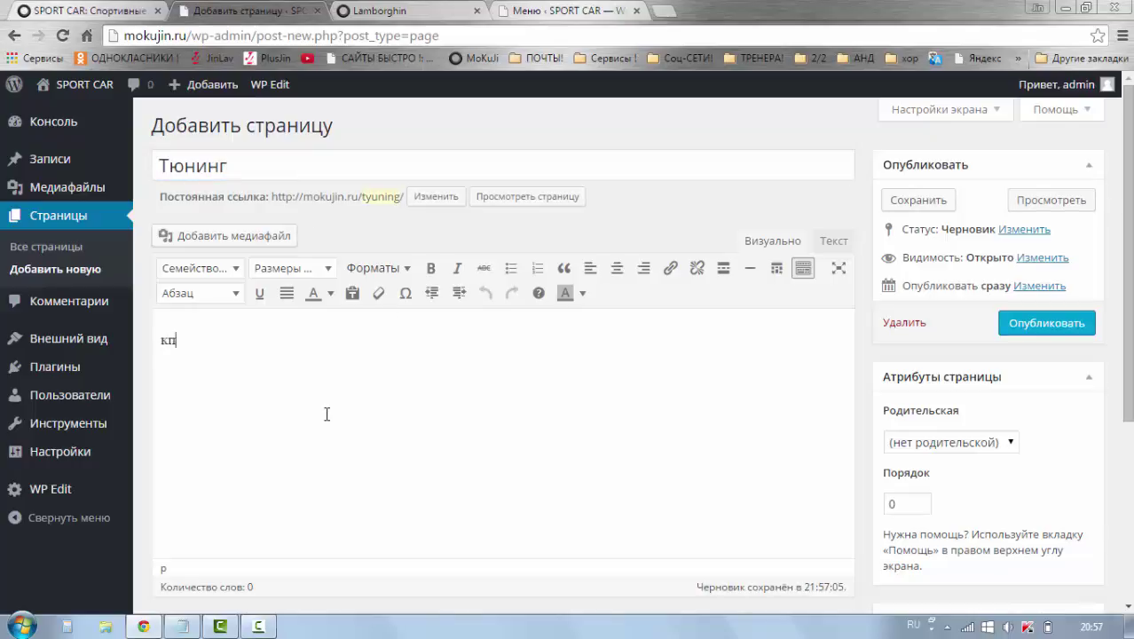
scroll(331, 397, "down", 3)
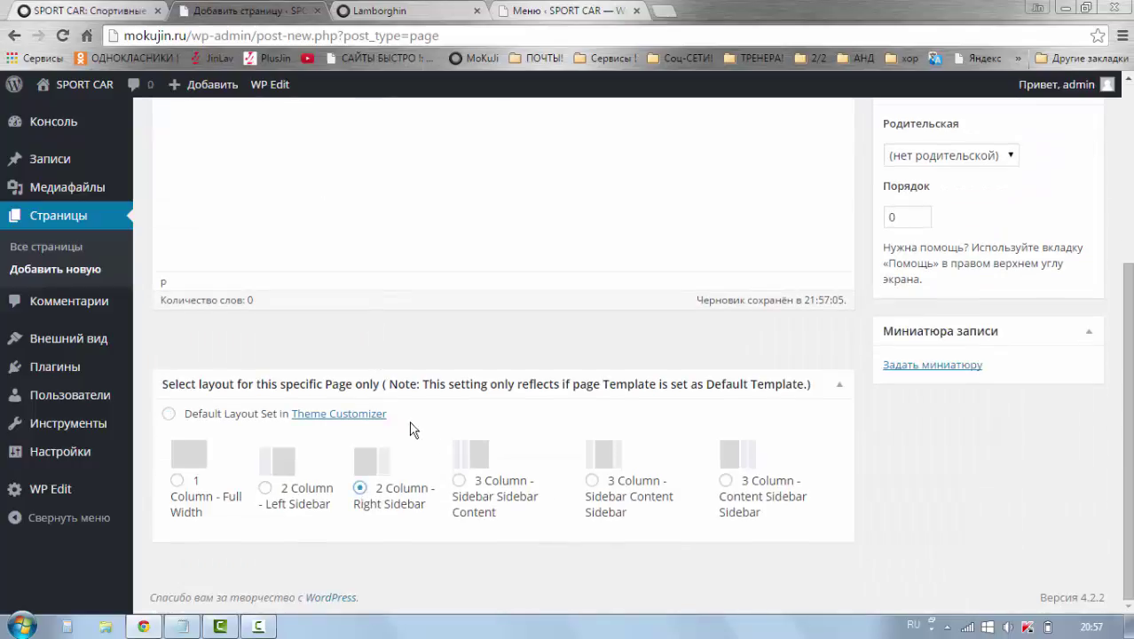
Publish the "Тюнинг" page.
scroll(415, 394, "up", 3)
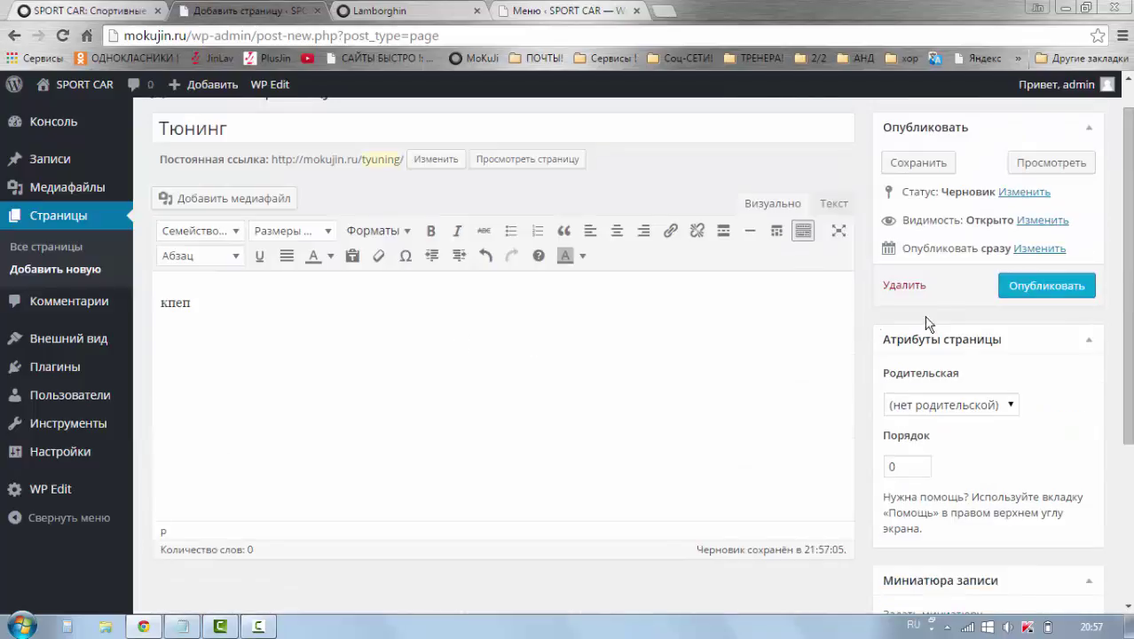
left_click(1011, 293)
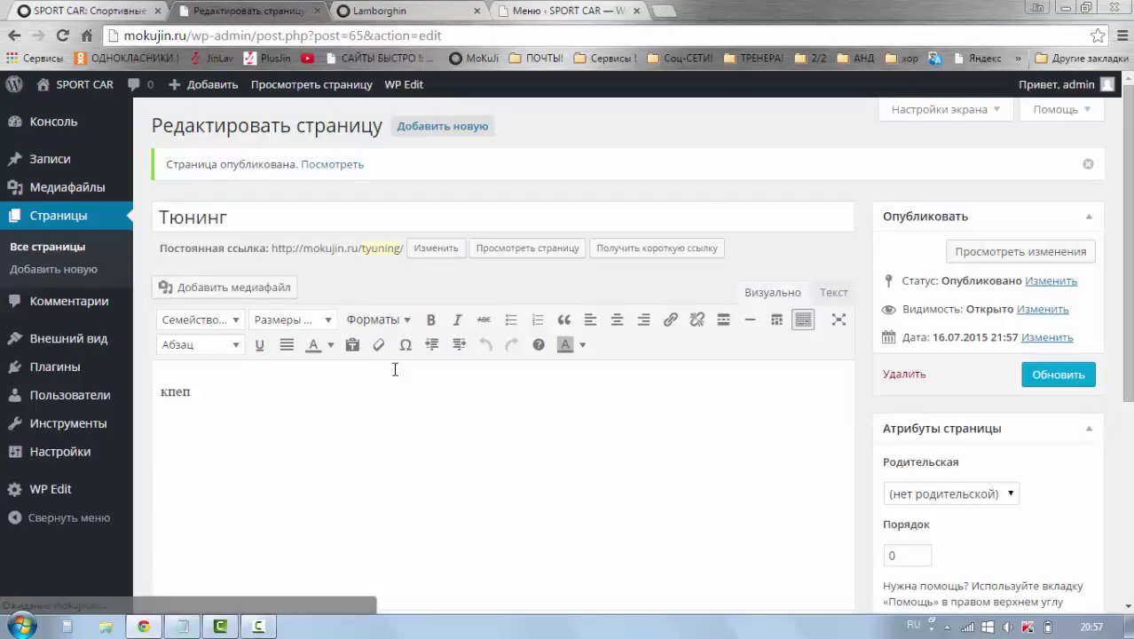
Create a new page titled "Реквезиты" with an empty body and the default layout, and publish it.
left_click(437, 129)
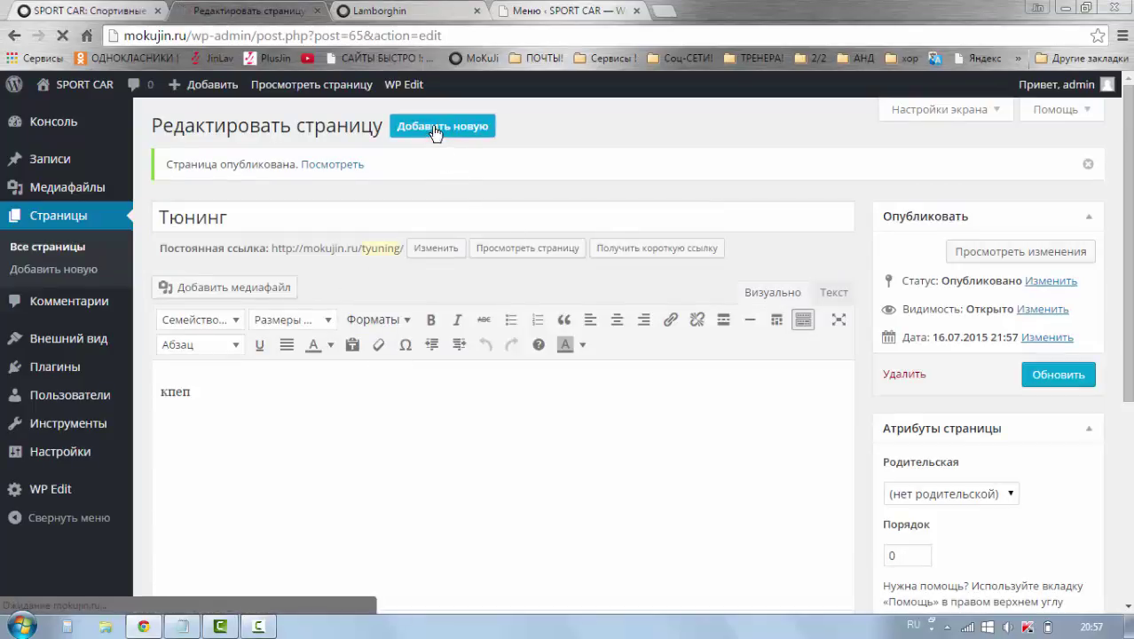
type("Реквезиты")
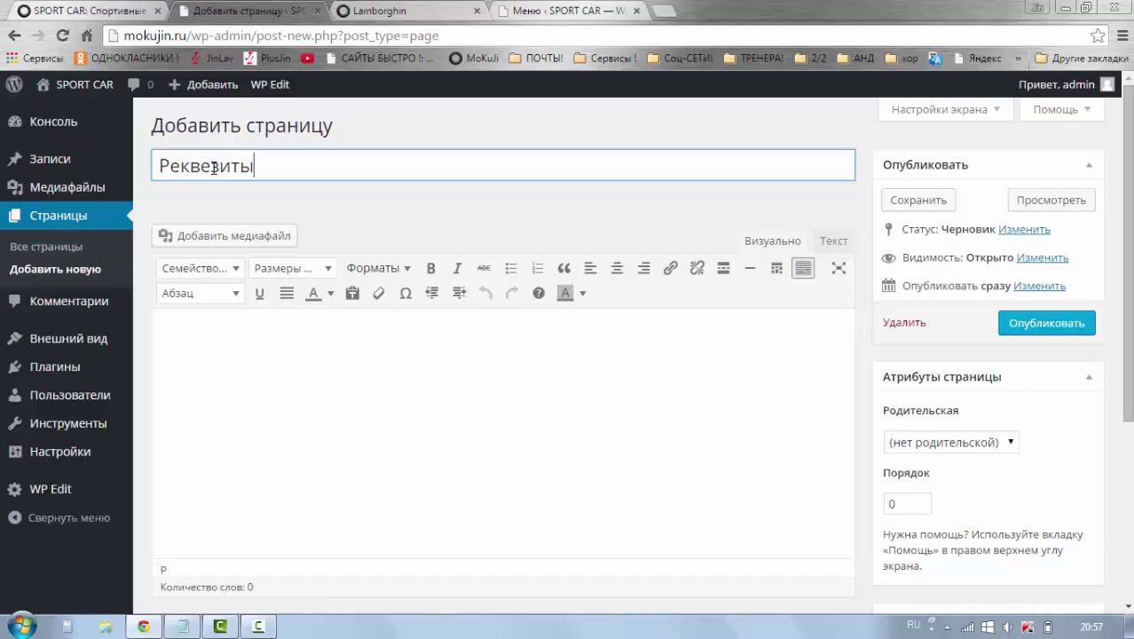
left_click(300, 222)
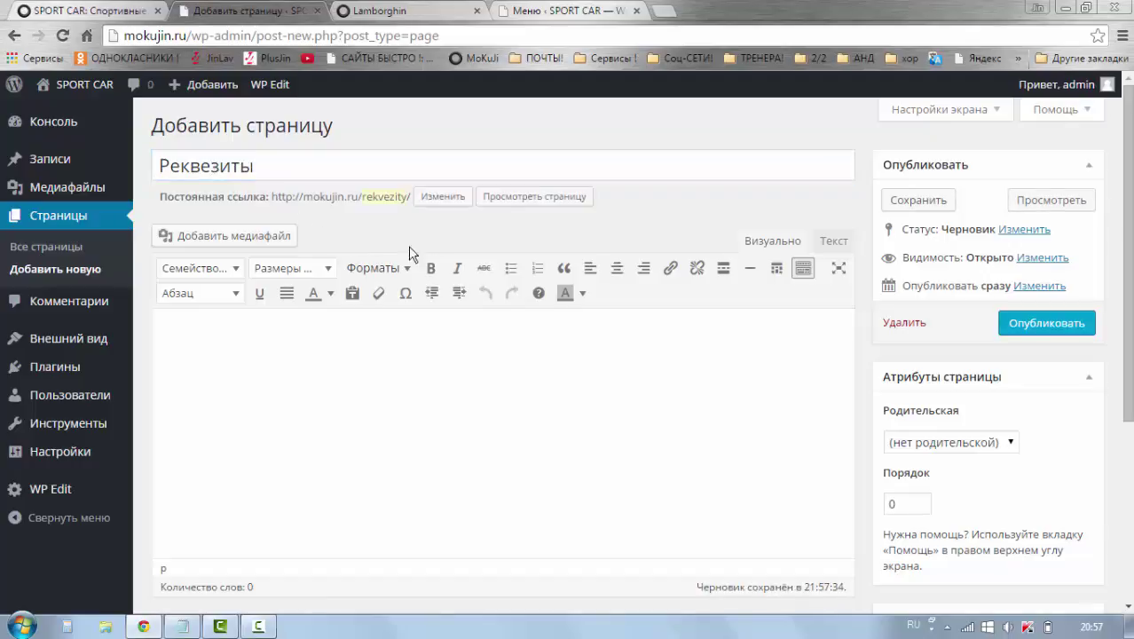
scroll(656, 350, "down", 3)
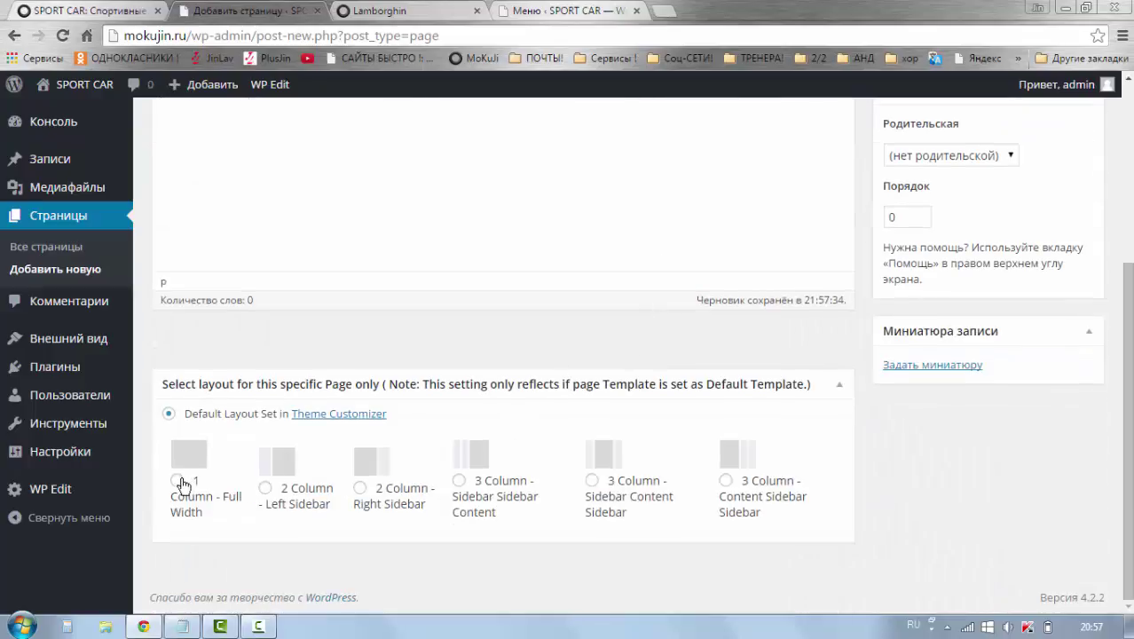
scroll(537, 243, "up", 3)
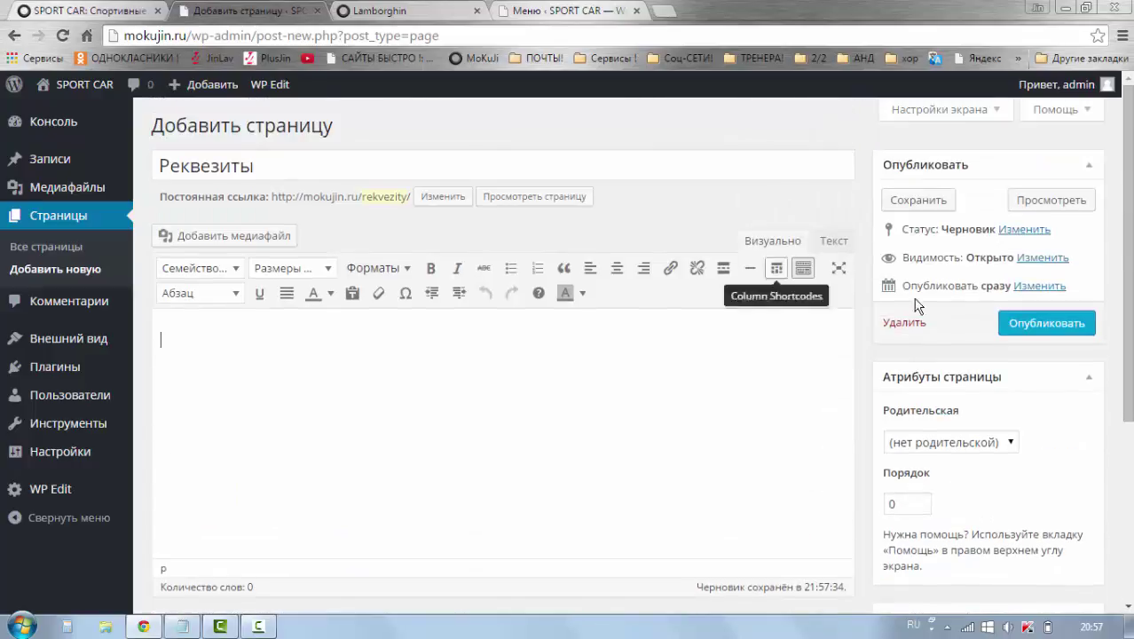
left_click(1038, 328)
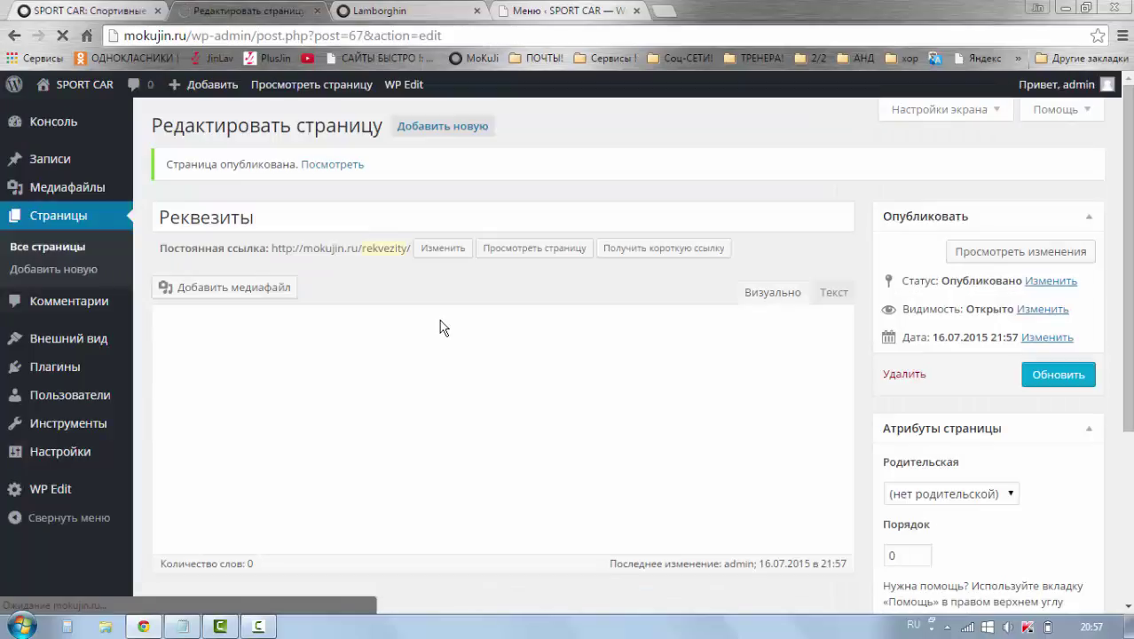
Add the pages "Реквезиты", "Тюнинг" and "запчасти" to the menu "верхнее меню", save it and check the header on the site's Lamborghin page.
left_click(519, 12)
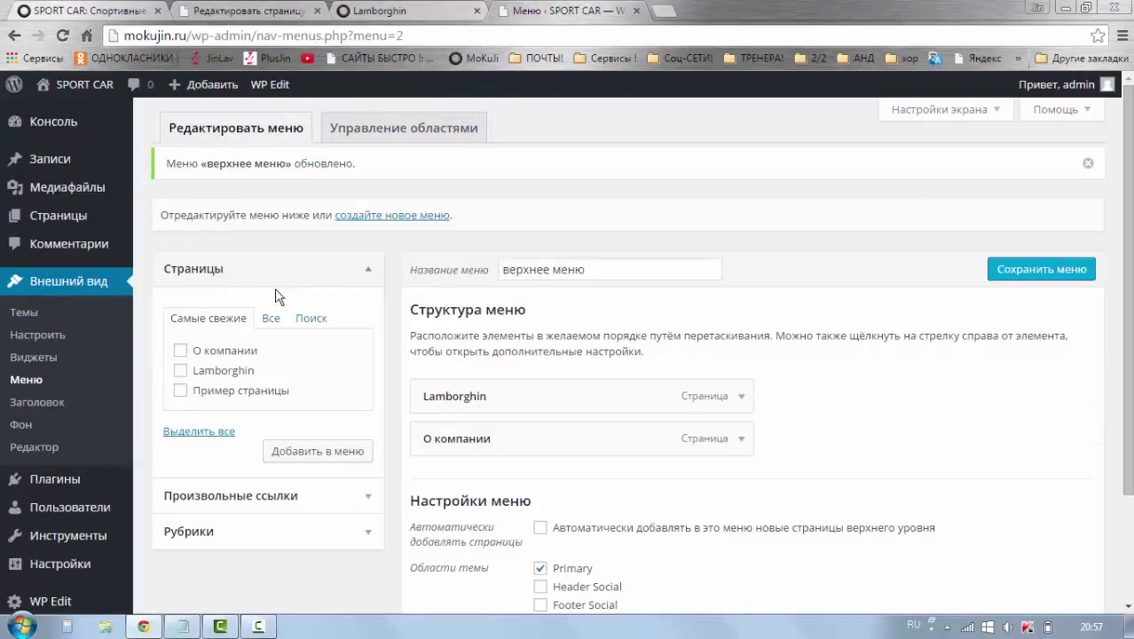
left_click(62, 36)
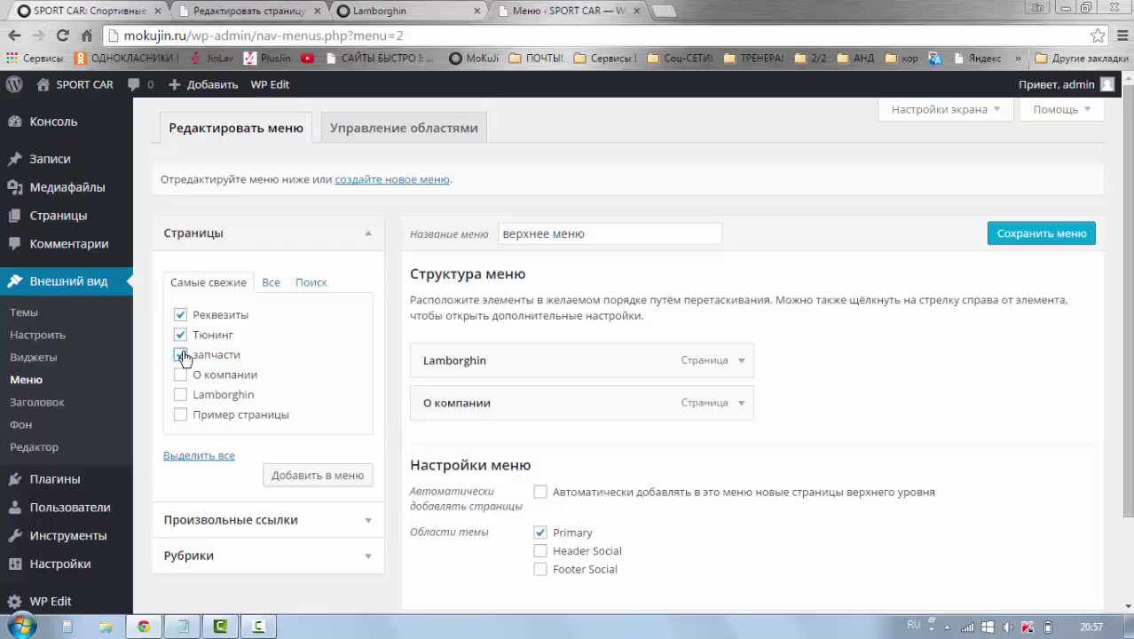
left_click(302, 481)
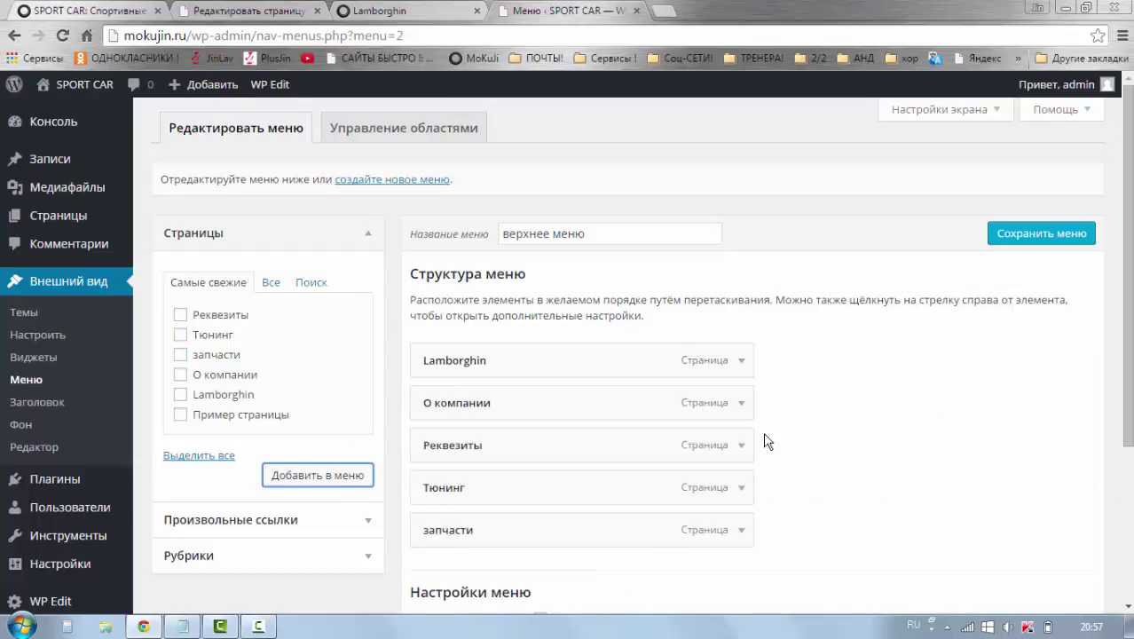
scroll(768, 439, "down", 1)
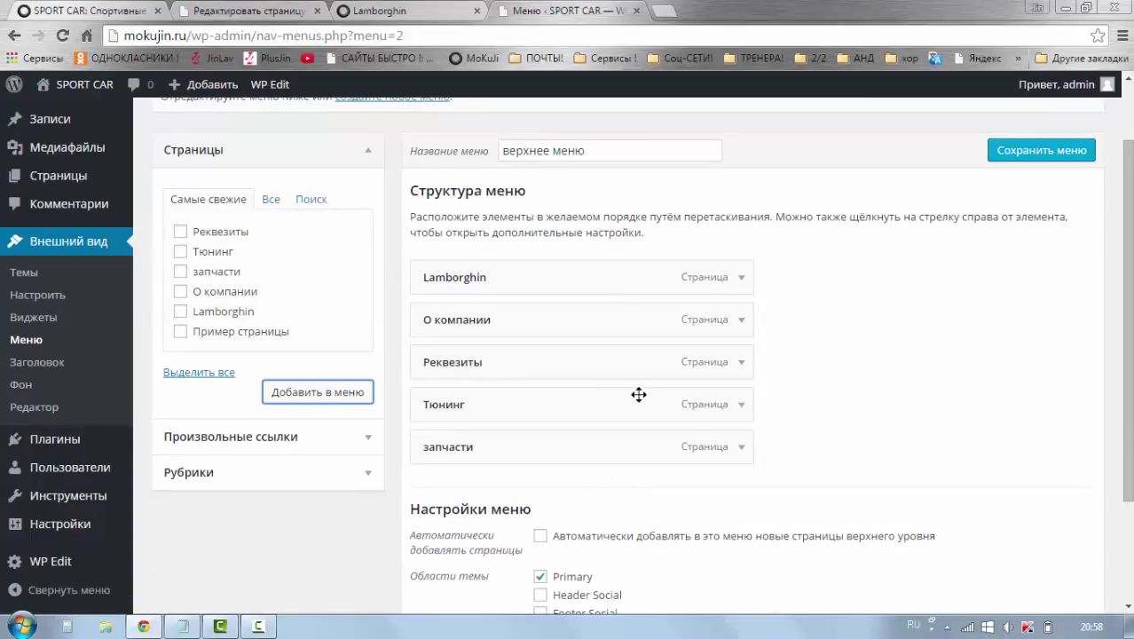
left_click(1013, 162)
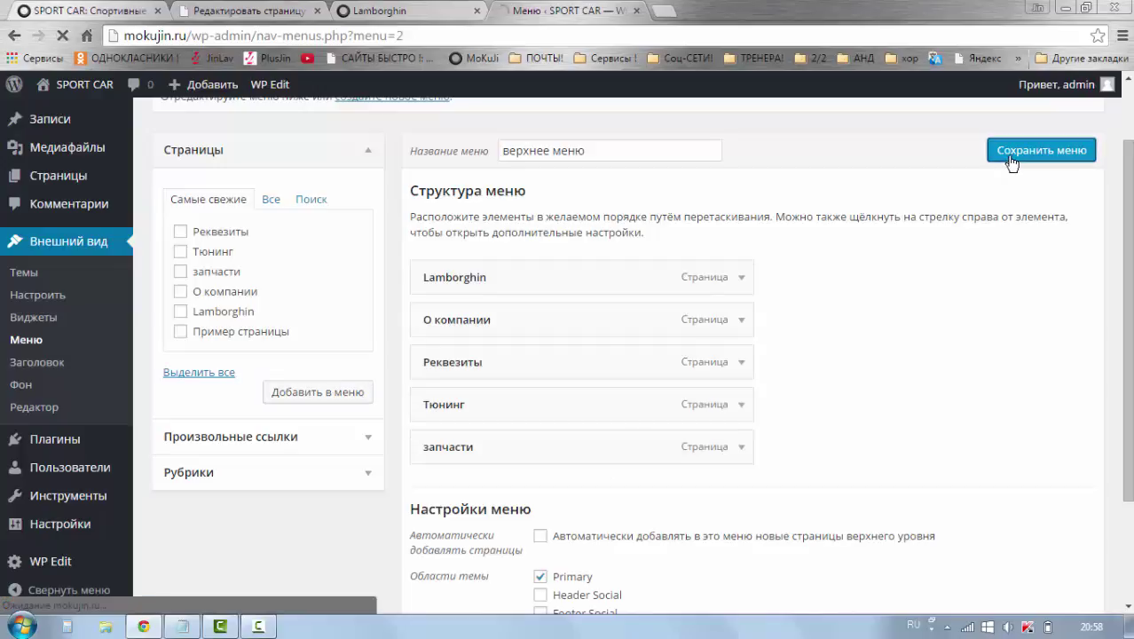
left_click(399, 13)
left_click(61, 37)
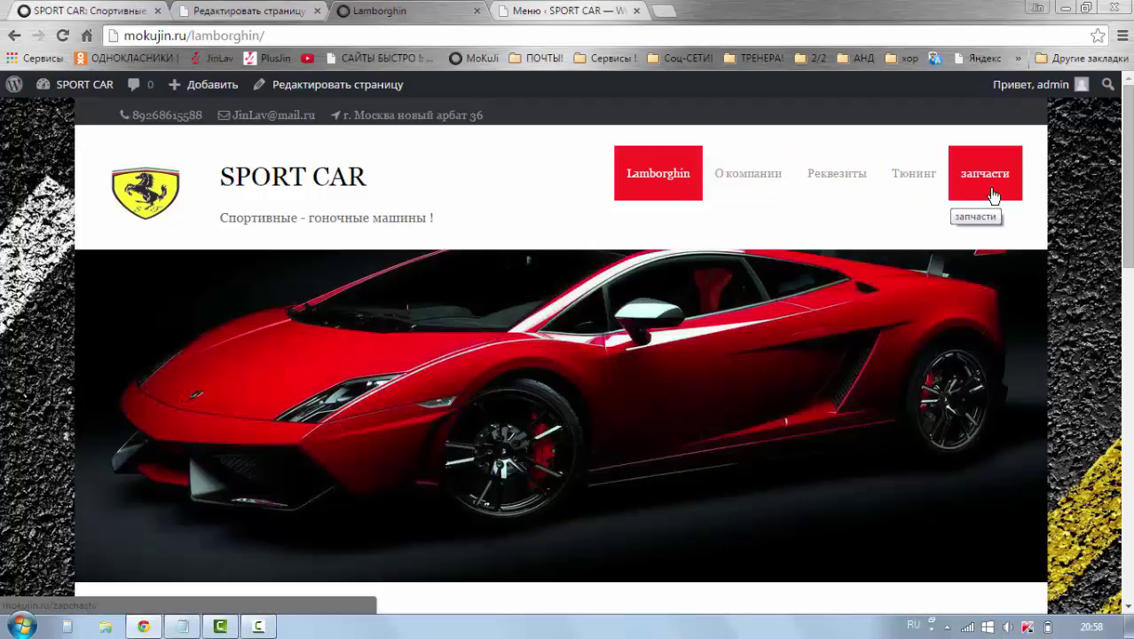
Reorder "верхнее меню" so that "запчасти", "Тюнинг" and "Реквезиты" follow "О компании" in that order, and save the menu.
left_click(536, 14)
scroll(815, 398, "down", 2)
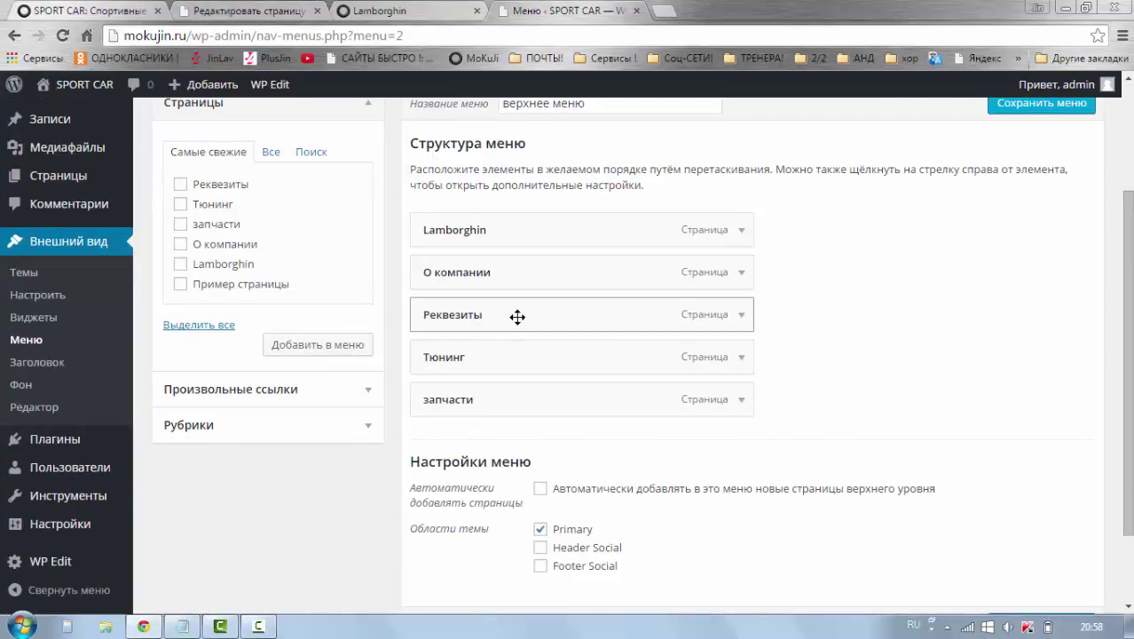
left_click_drag(517, 317, 515, 401)
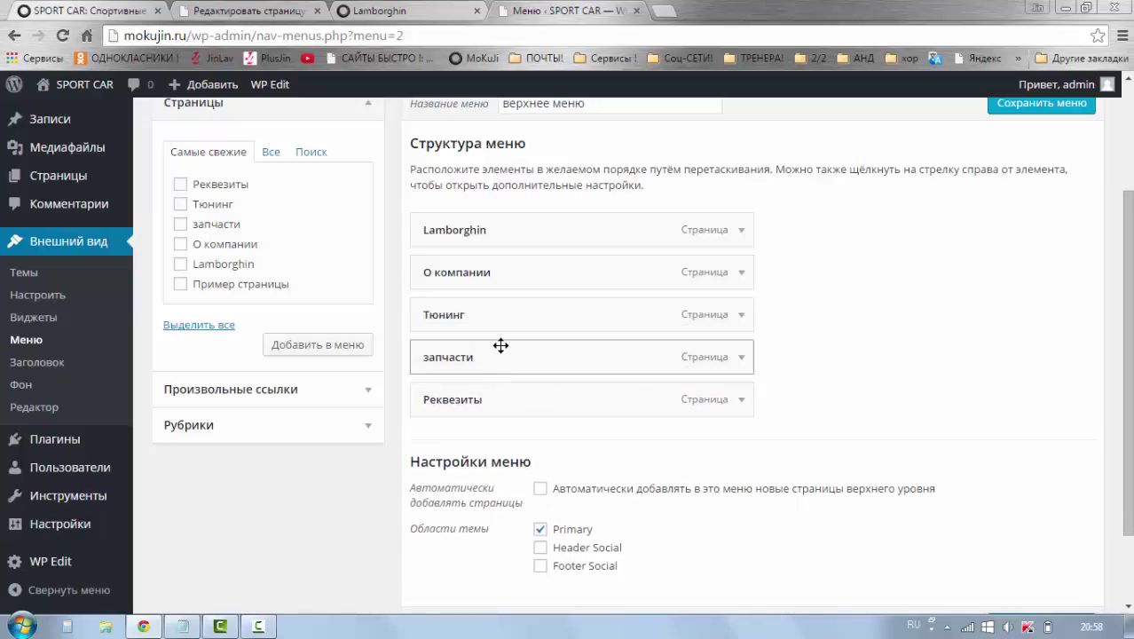
left_click_drag(501, 345, 499, 312)
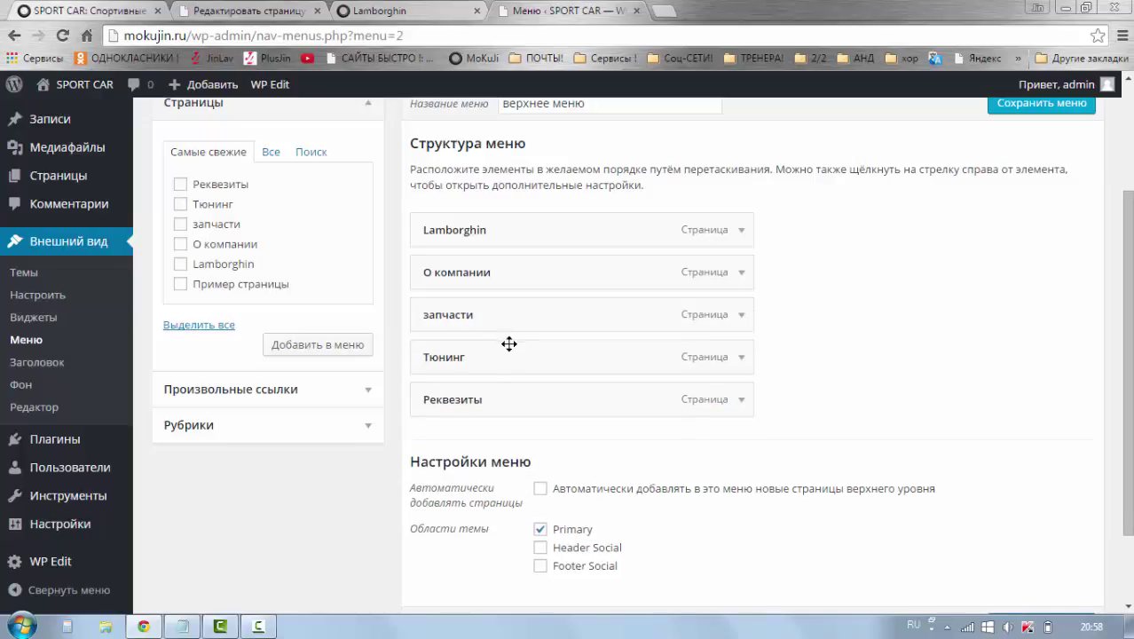
scroll(1019, 274, "up", 2)
left_click(1021, 271)
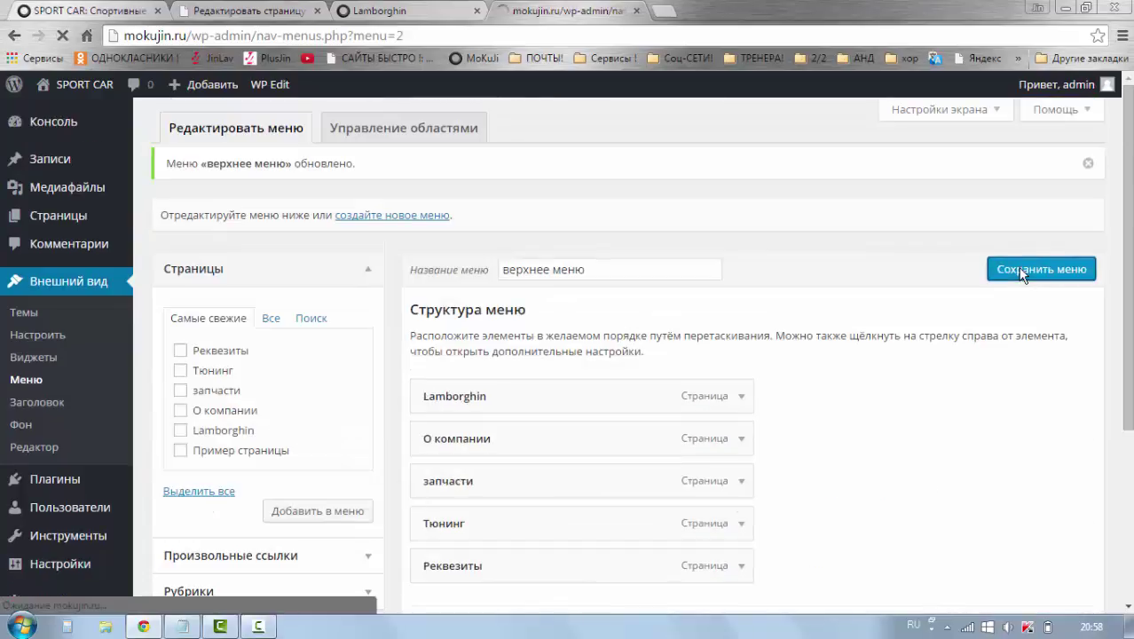
Reload the site's Lamborghin page to check the order of the header menu items.
left_click(382, 11)
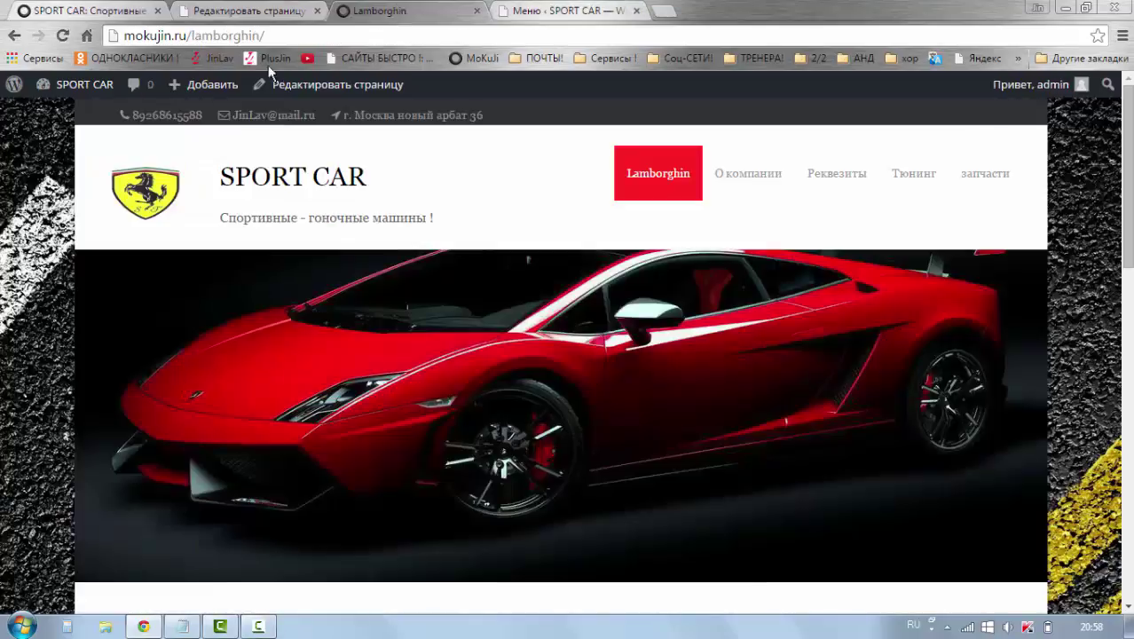
scroll(259, 252, "down", 1)
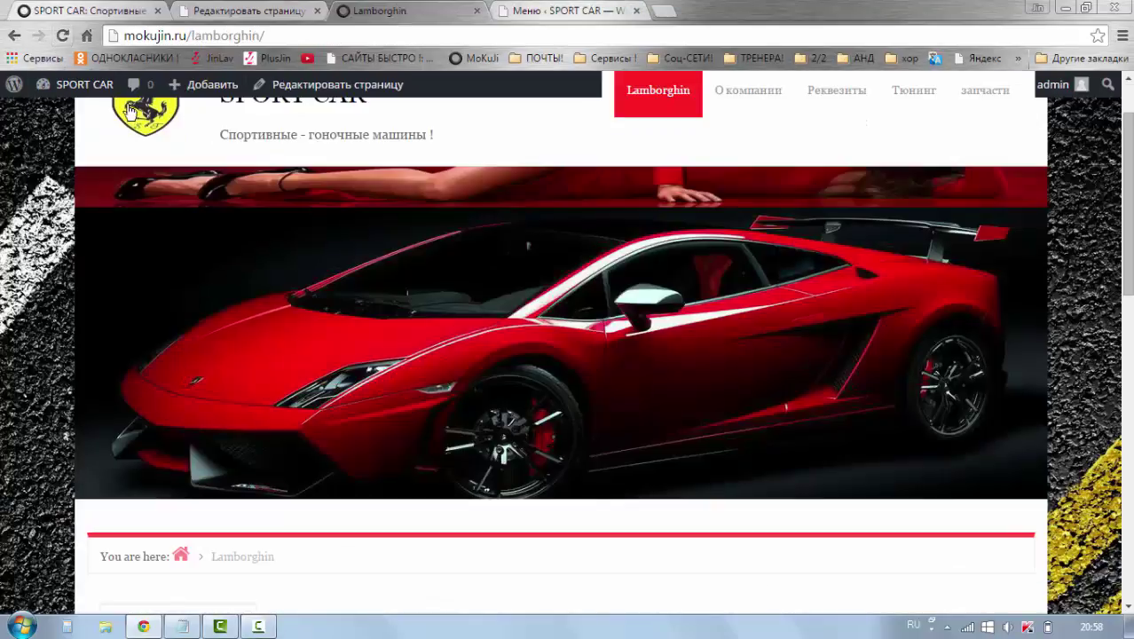
scroll(132, 110, "up", 1)
left_click(63, 36)
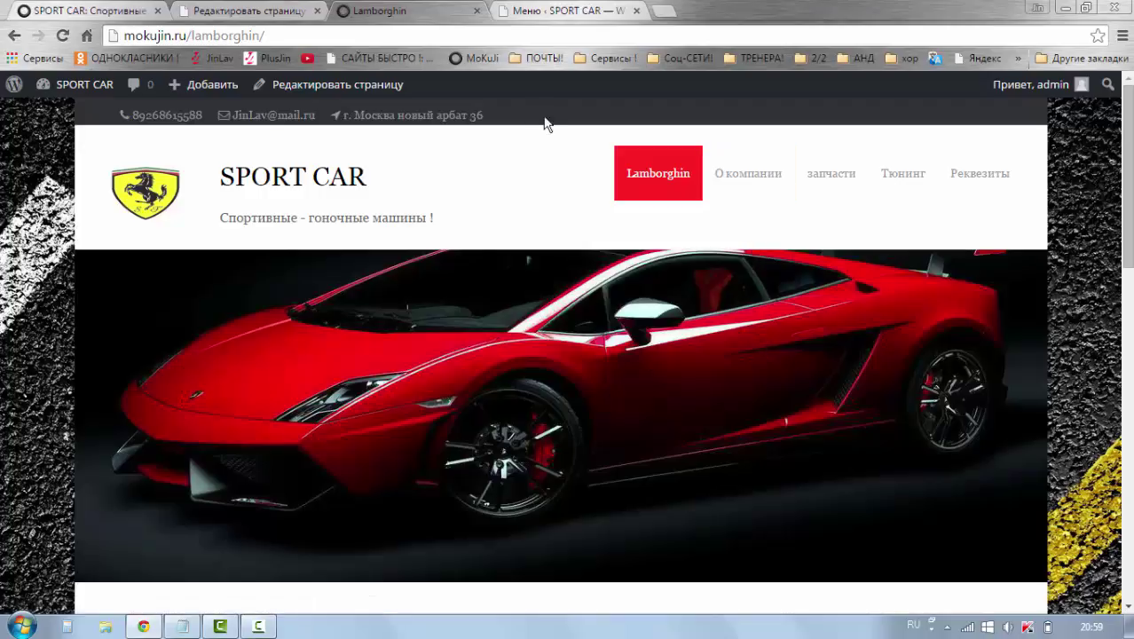
Create another new page titled "шины" with an empty body and publish it.
left_click(252, 11)
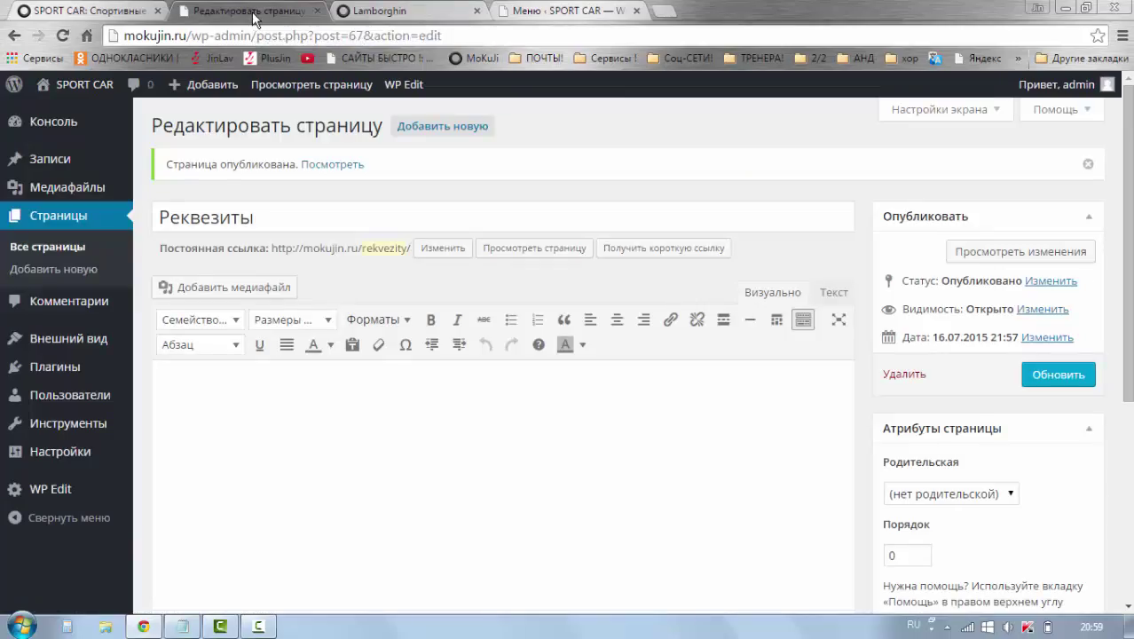
scroll(426, 368, "down", 5)
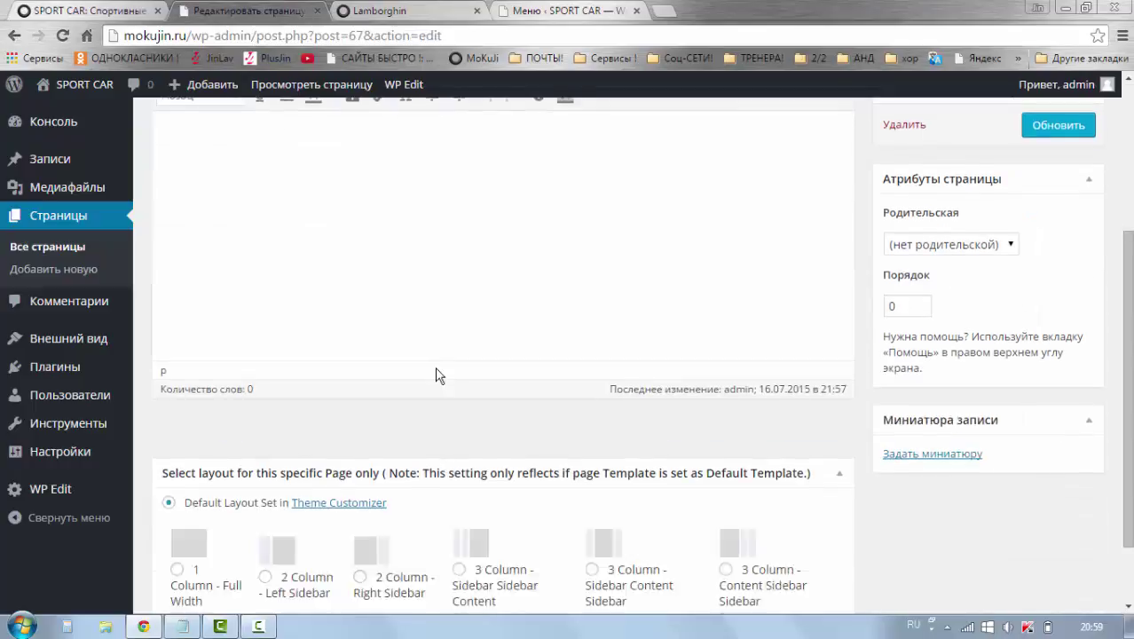
scroll(408, 355, "up", 5)
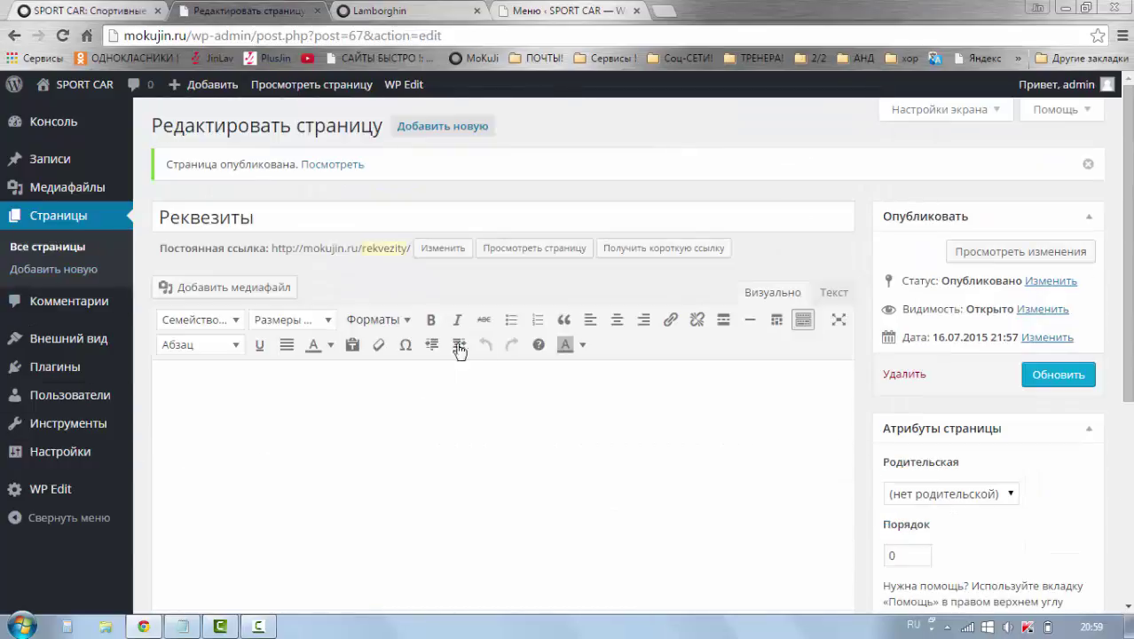
left_click(434, 135)
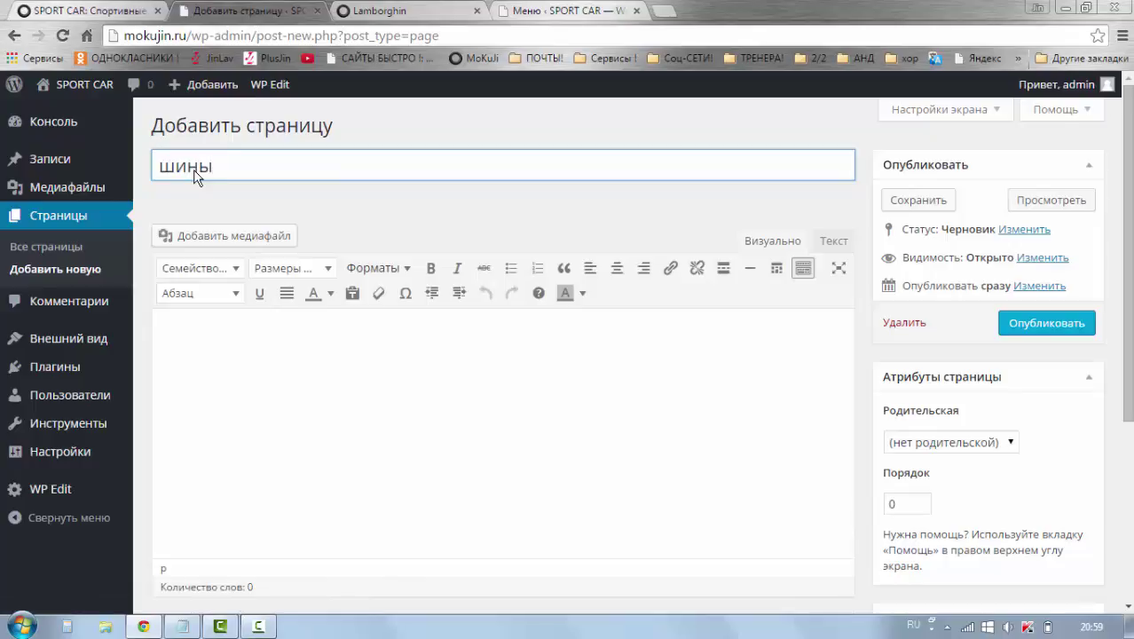
left_click(236, 204)
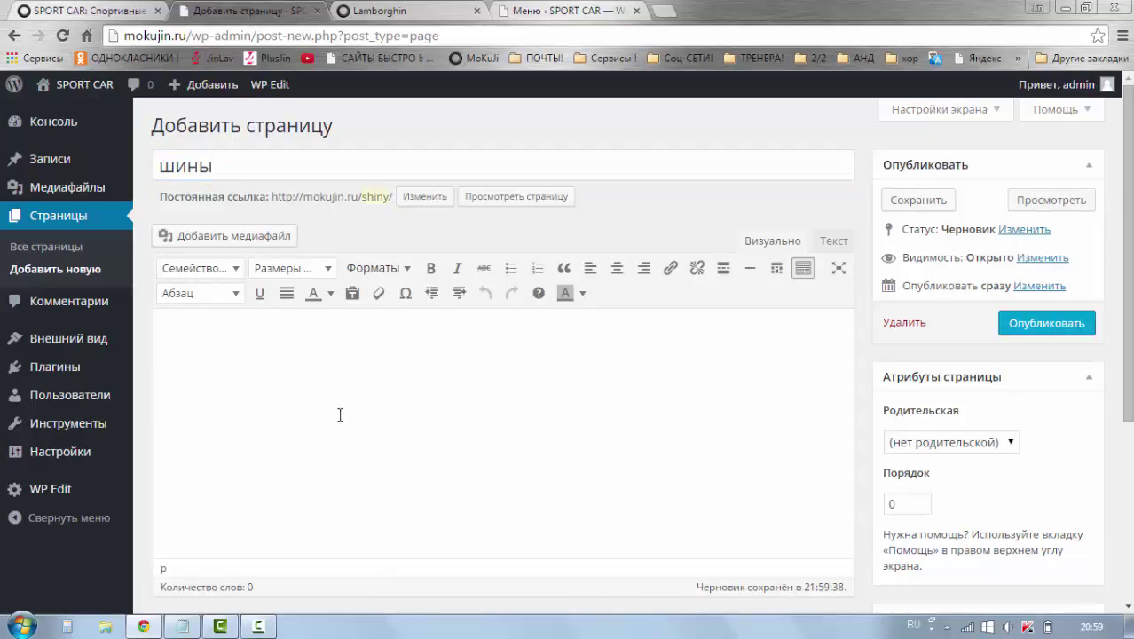
left_click(1025, 334)
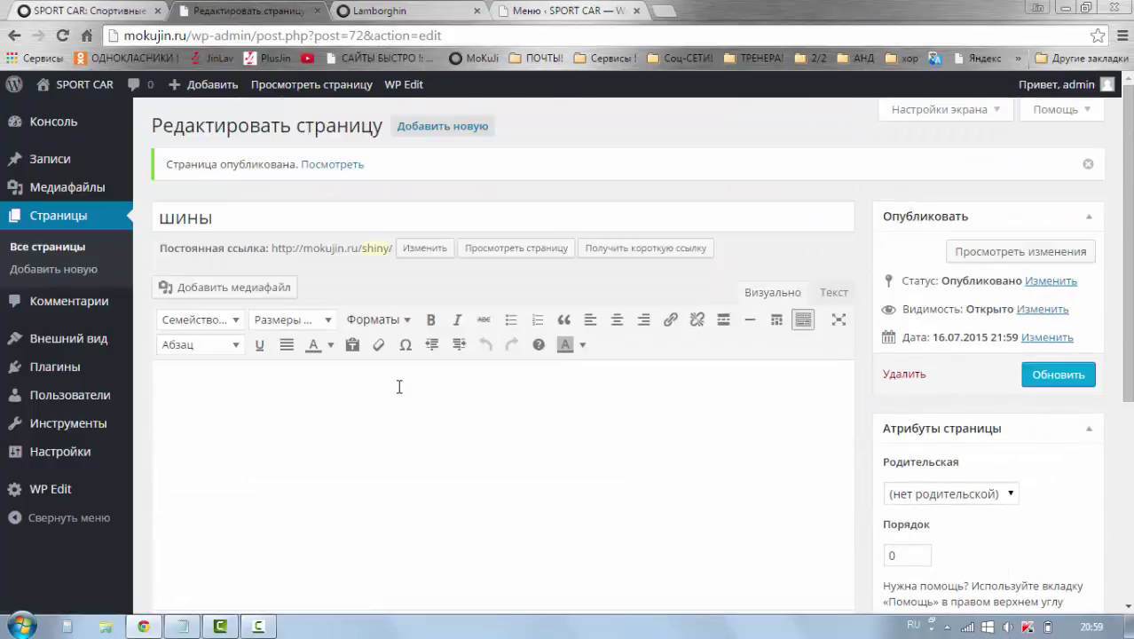
Create a new page titled "тормоза" without body text and publish it.
left_click(414, 131)
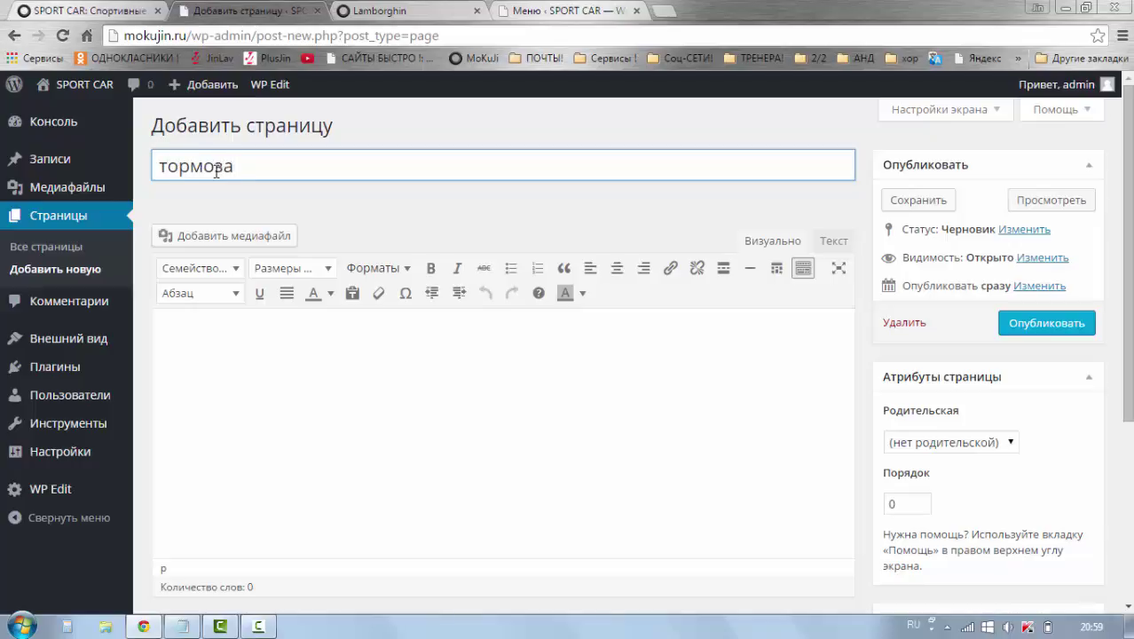
left_click(366, 208)
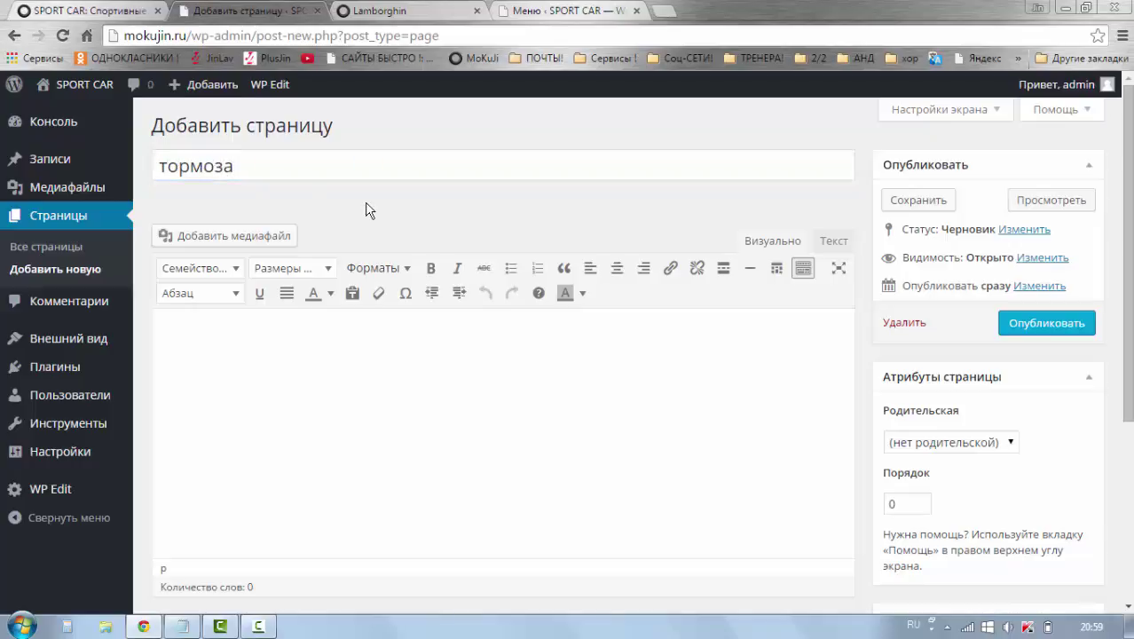
left_click(1032, 335)
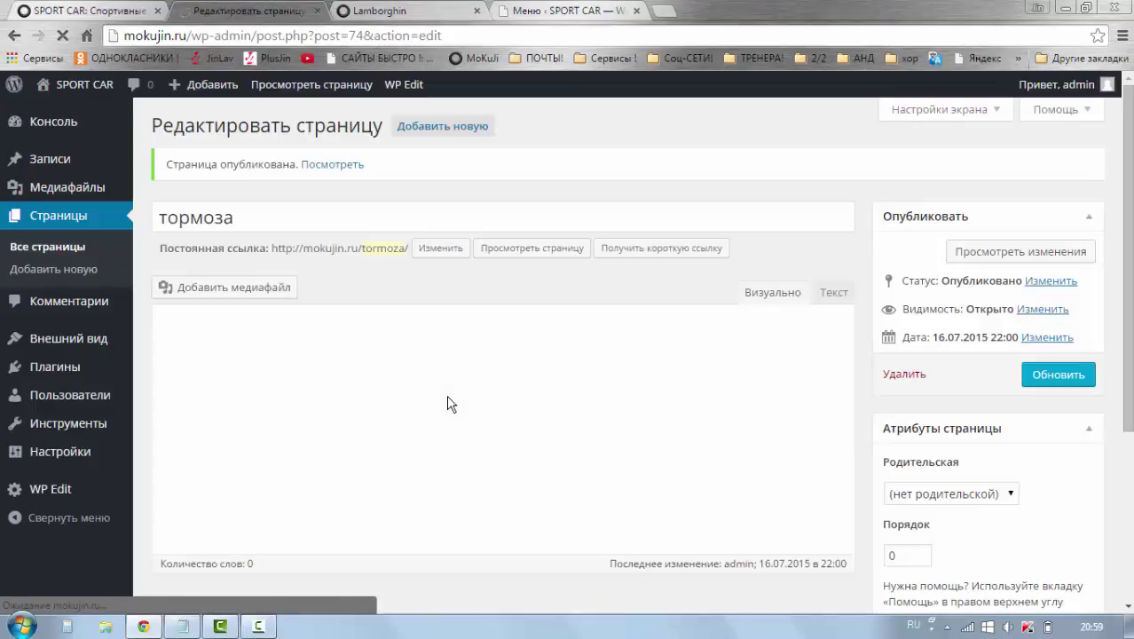
Create a new page titled "диски" without body text and publish it.
left_click(430, 139)
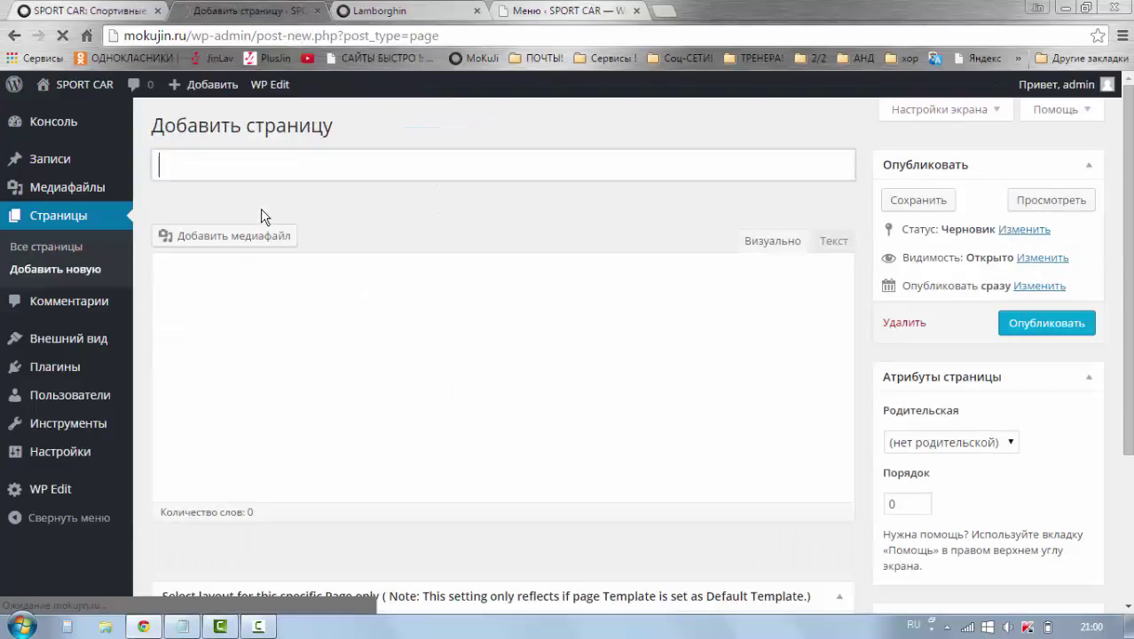
left_click(203, 168)
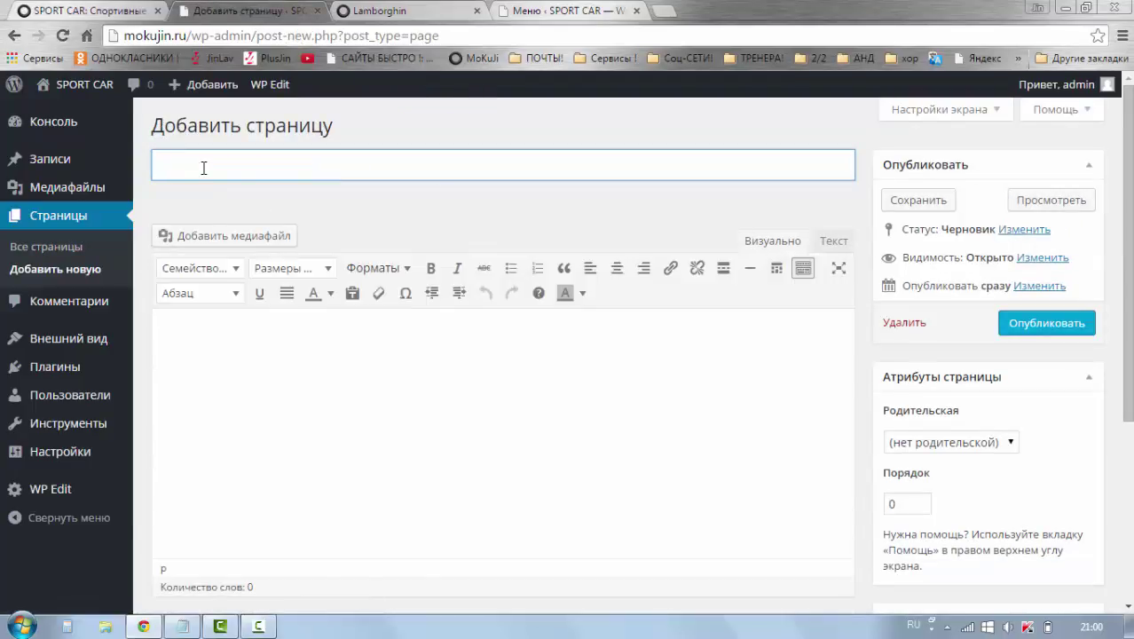
type("Д")
left_click(363, 207)
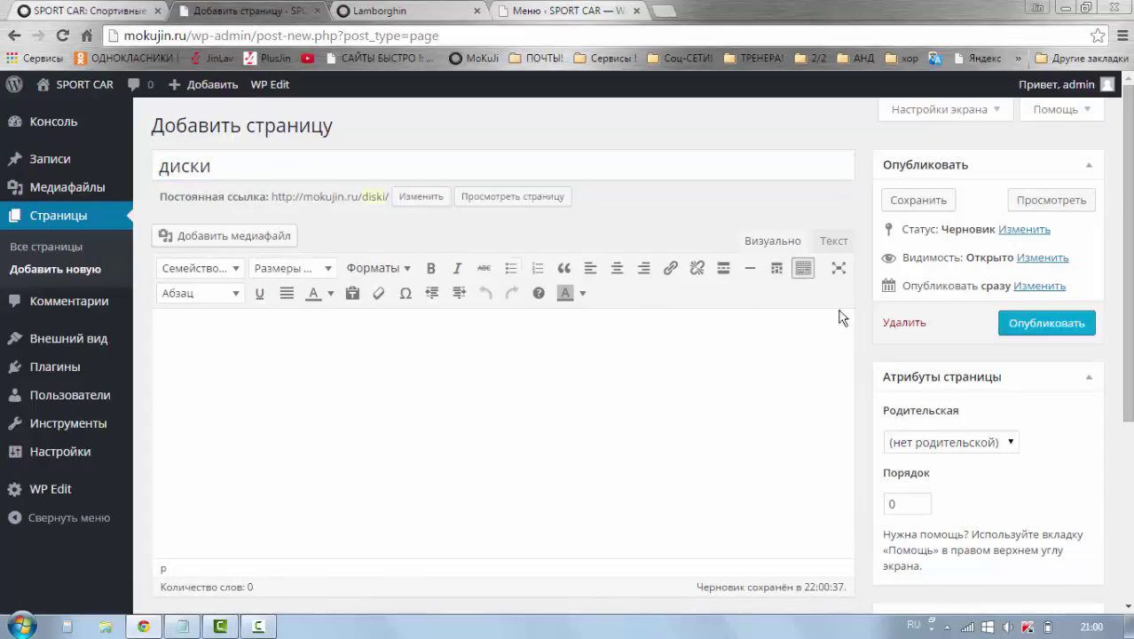
left_click(1001, 323)
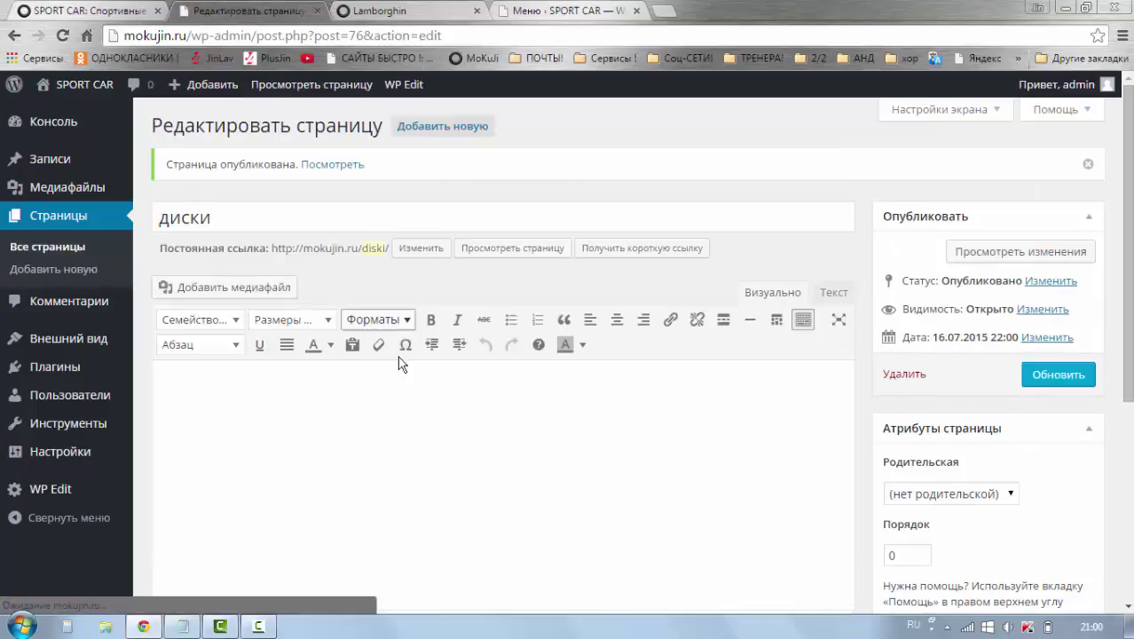
scroll(493, 392, "down", 2)
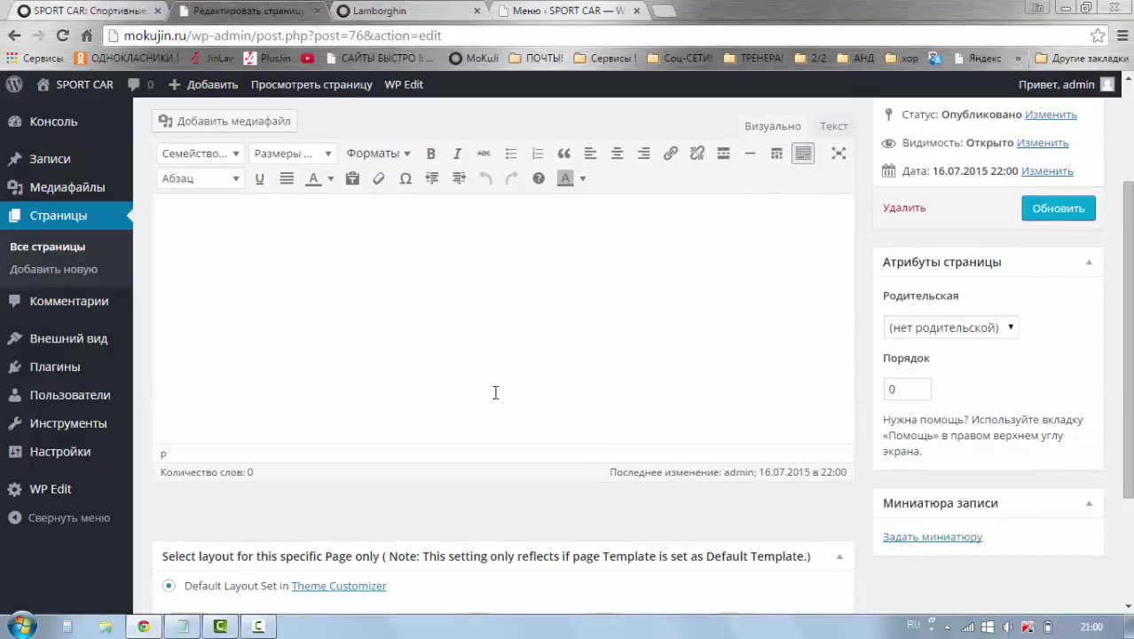
scroll(283, 420, "up", 2)
scroll(487, 418, "down", 1)
scroll(410, 328, "up", 1)
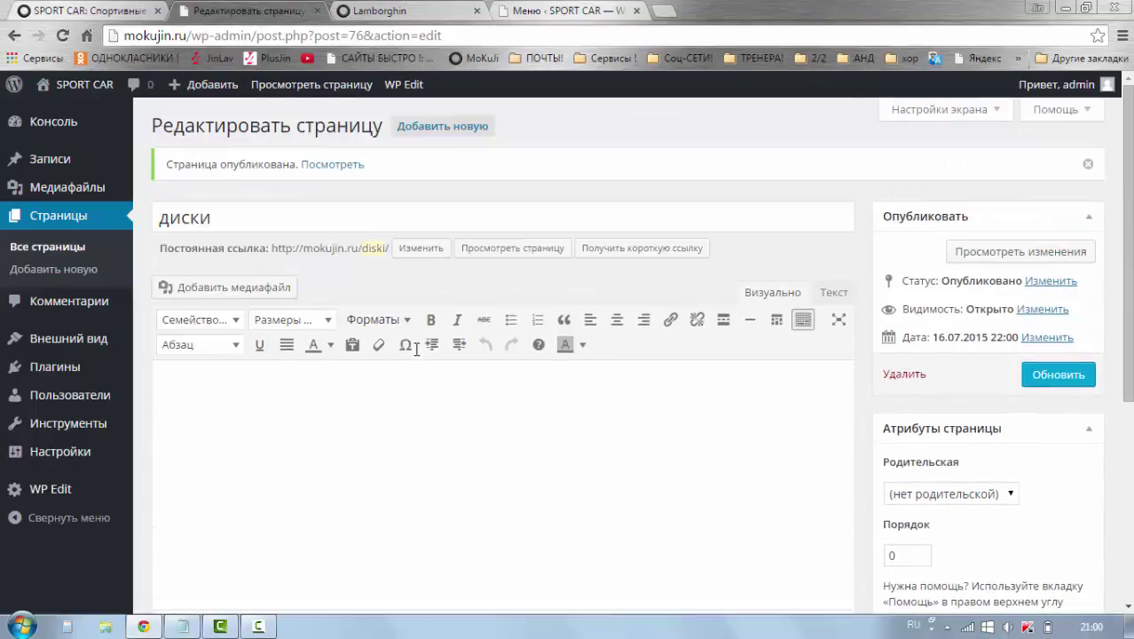
scroll(324, 357, "down", 1)
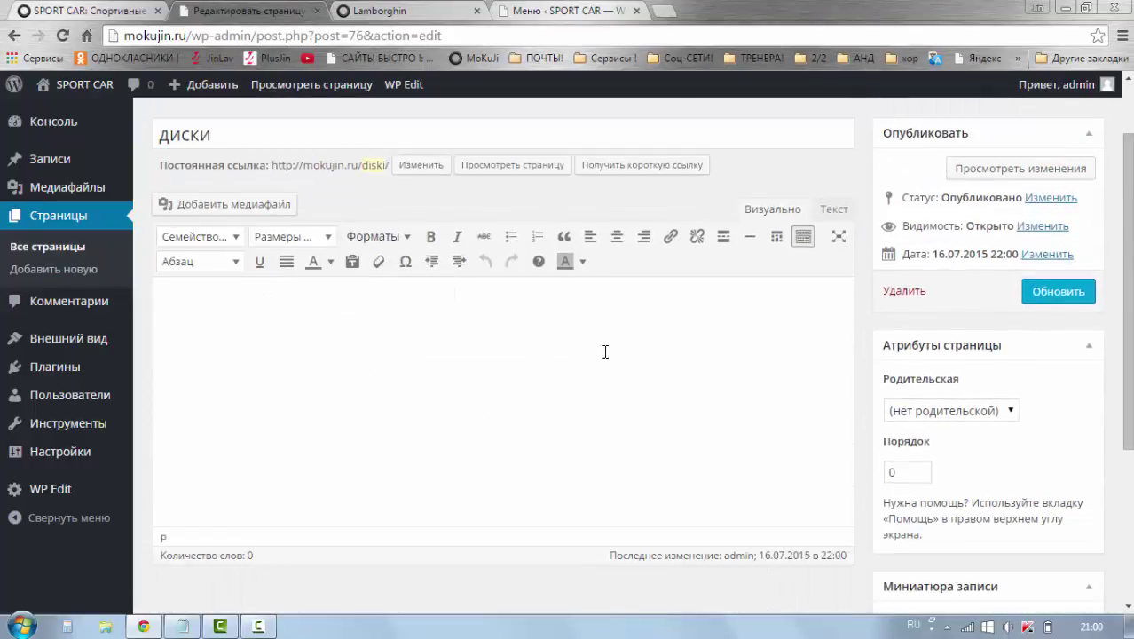
scroll(471, 403, "down", 1)
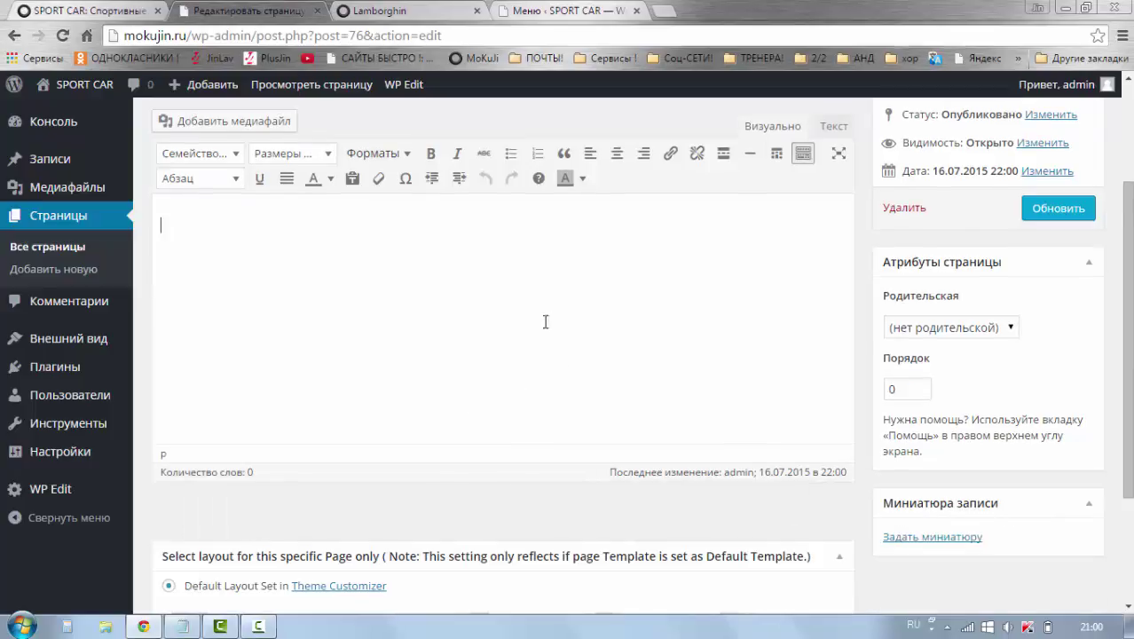
scroll(544, 321, "up", 1)
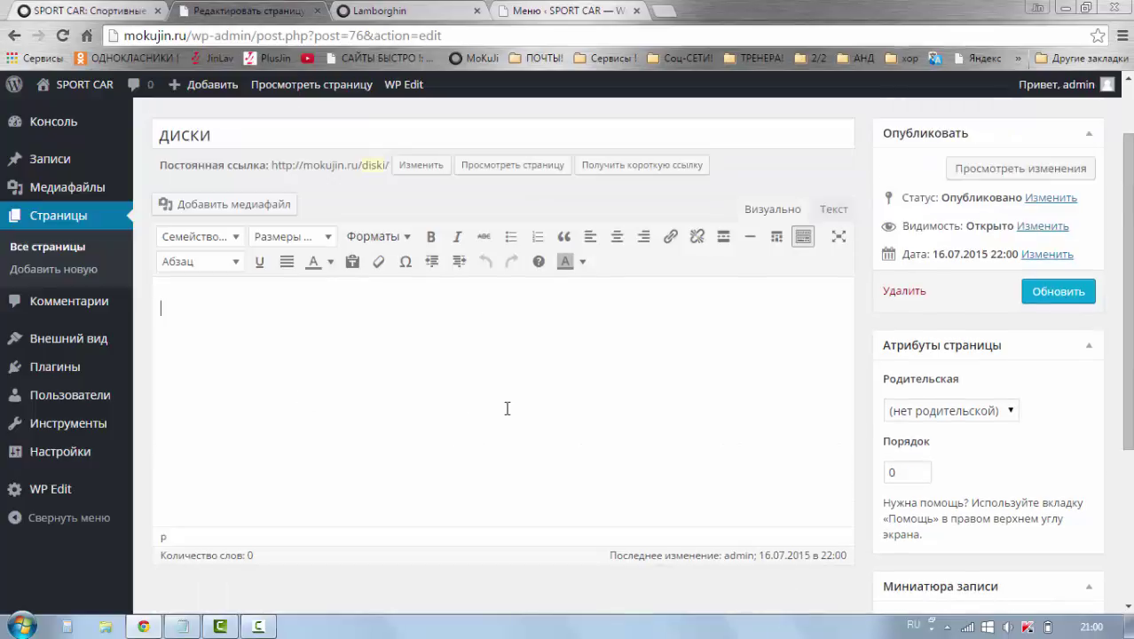
Refresh the menu editor and add the pages шины, тормоза and диски to верхнее меню.
left_click(523, 15)
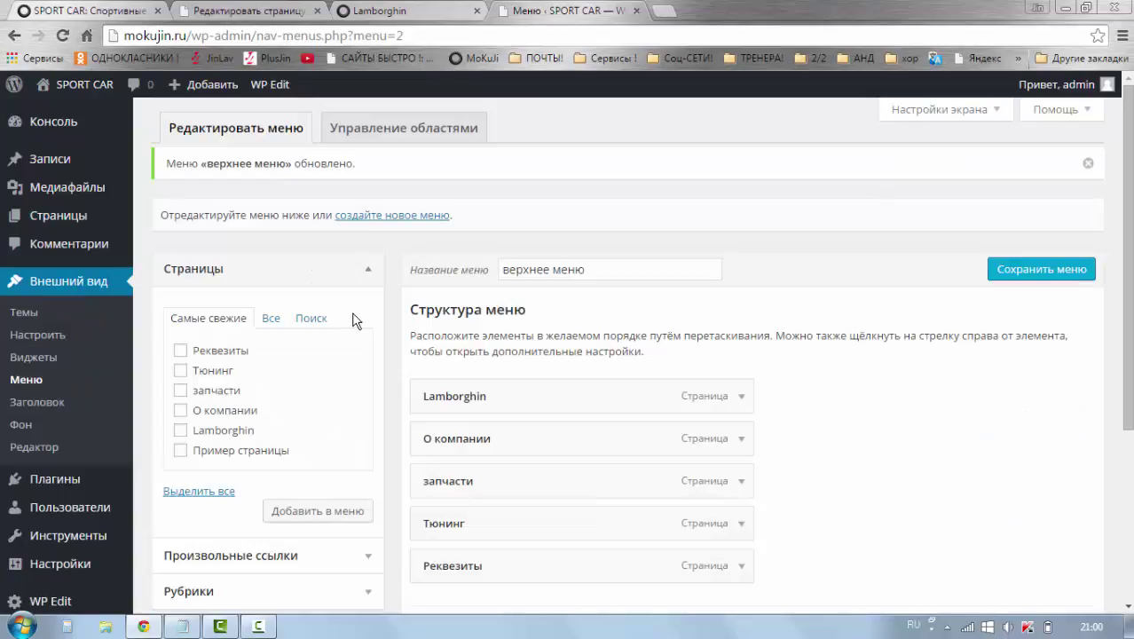
left_click(62, 36)
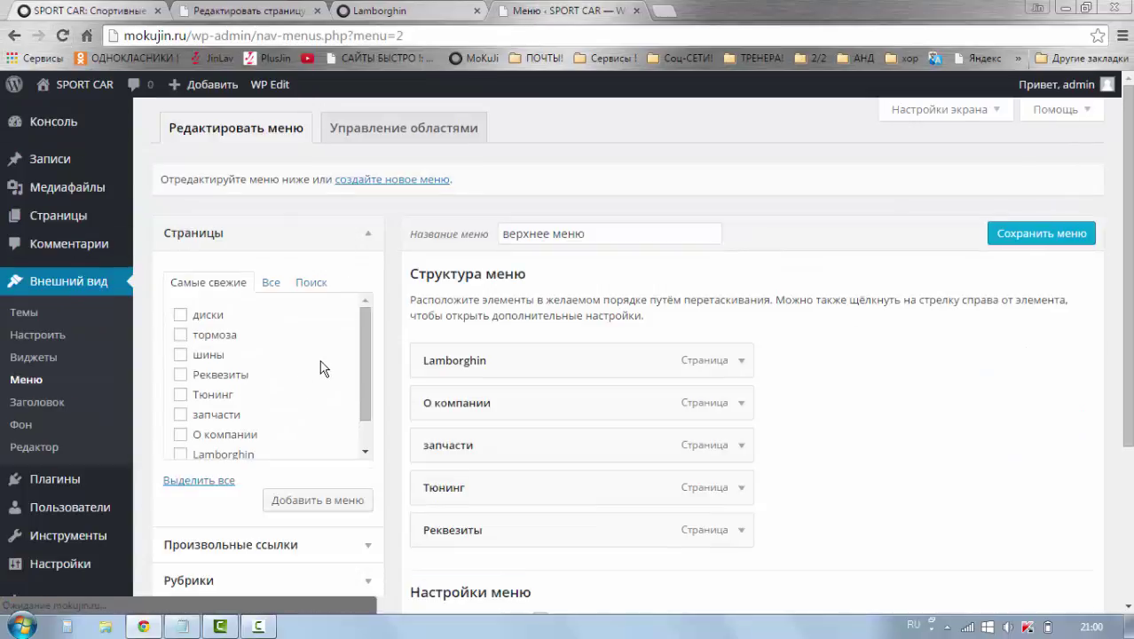
left_click(181, 354)
left_click(181, 334)
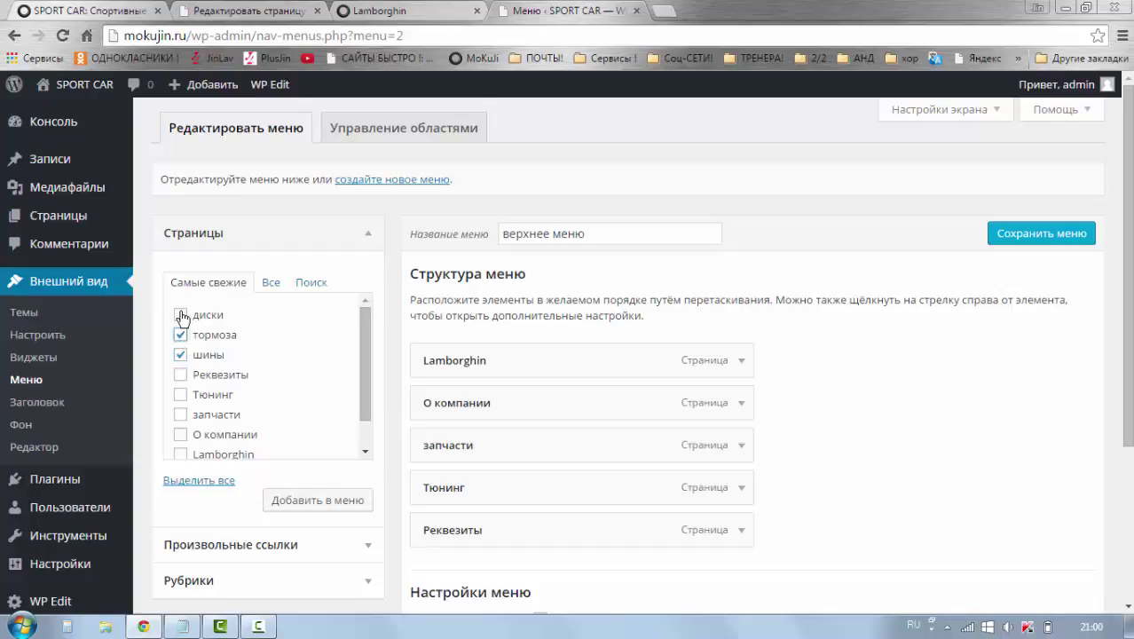
left_click(181, 314)
left_click(297, 502)
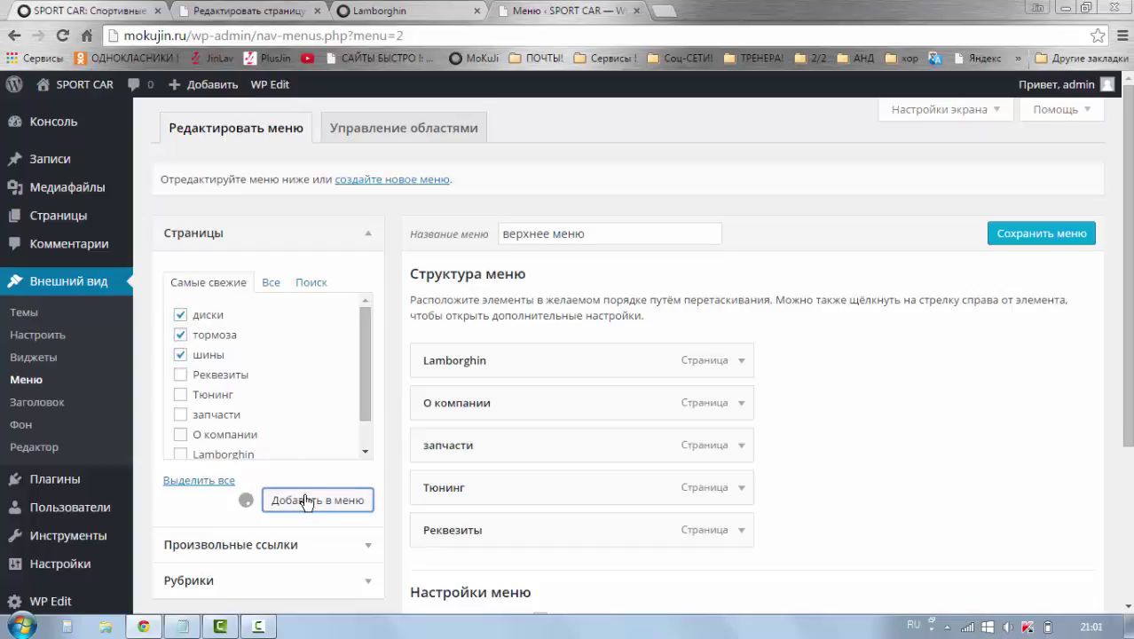
scroll(910, 451, "down", 1)
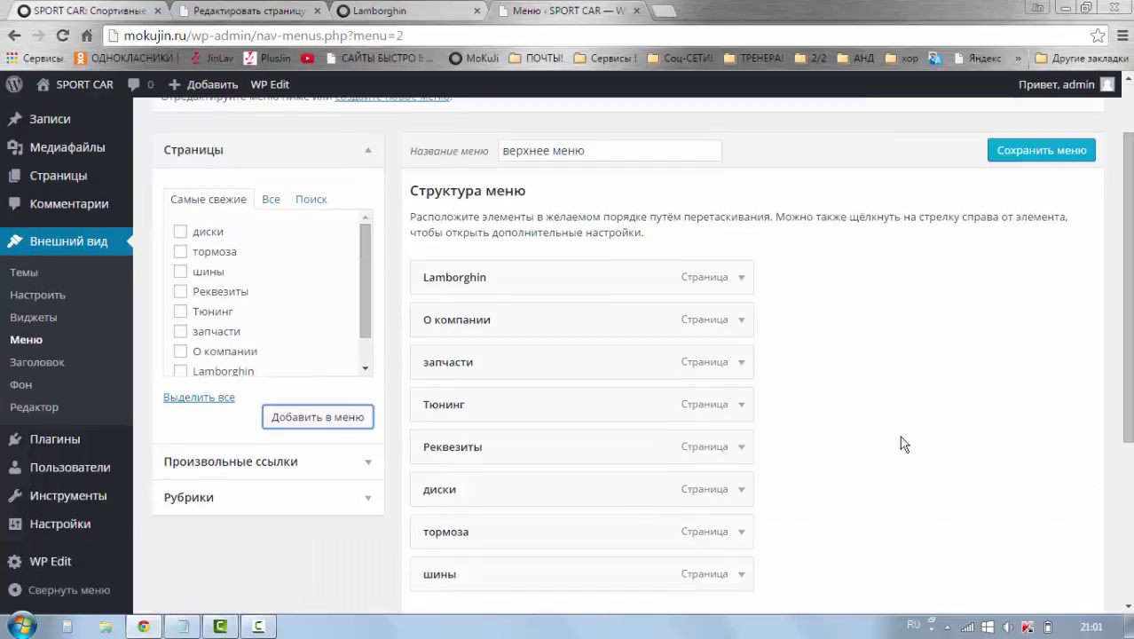
left_click(367, 12)
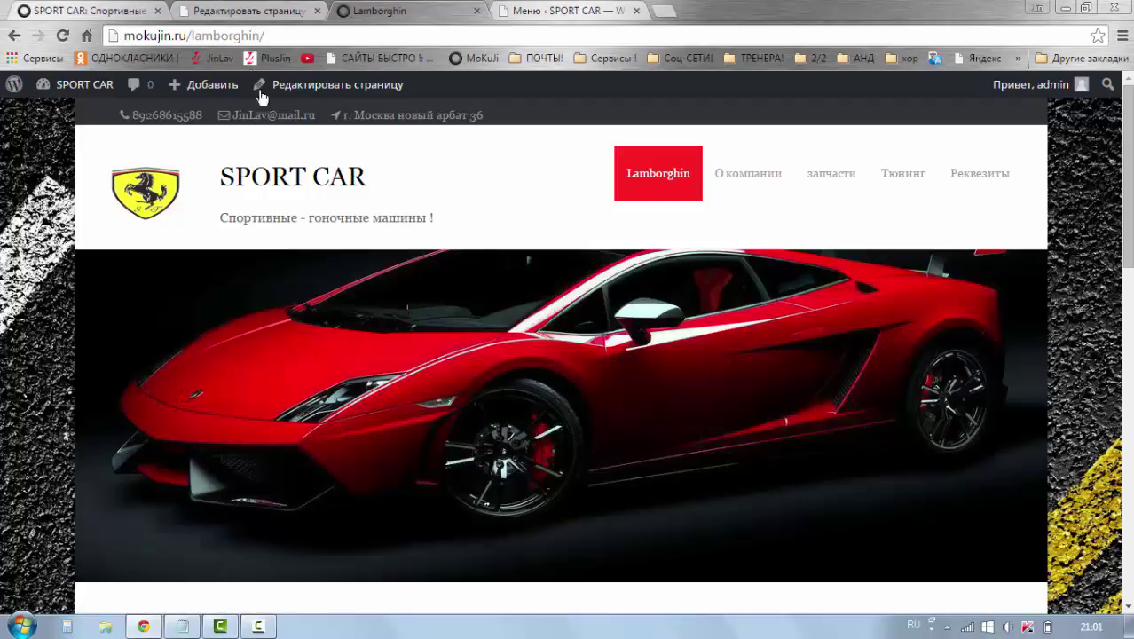
left_click(246, 11)
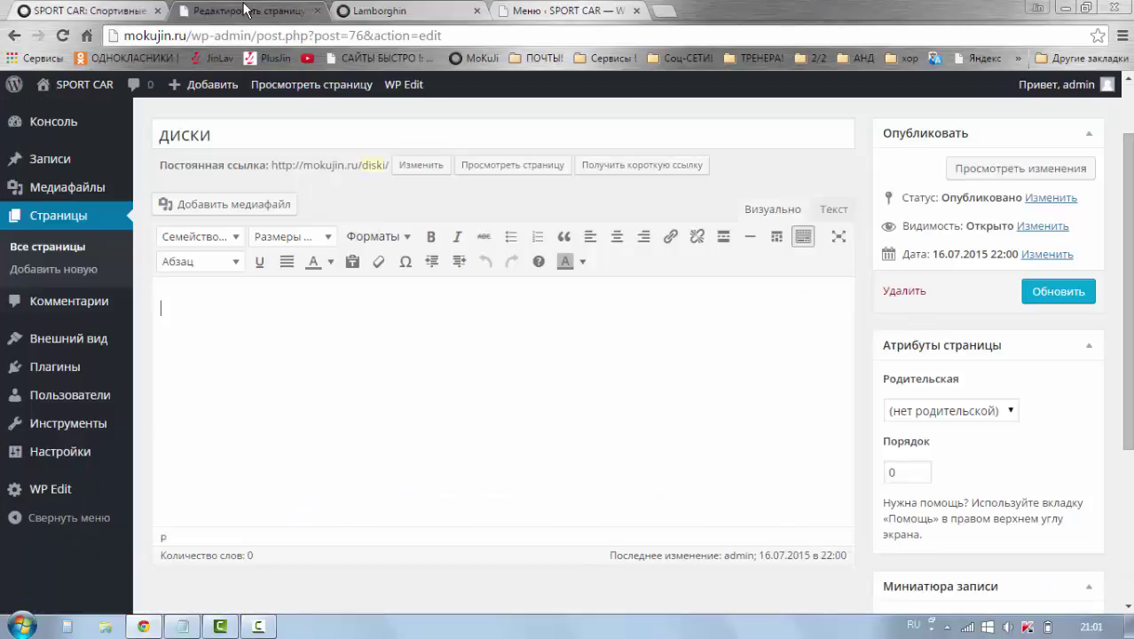
left_click(501, 10)
scroll(868, 336, "down", 1)
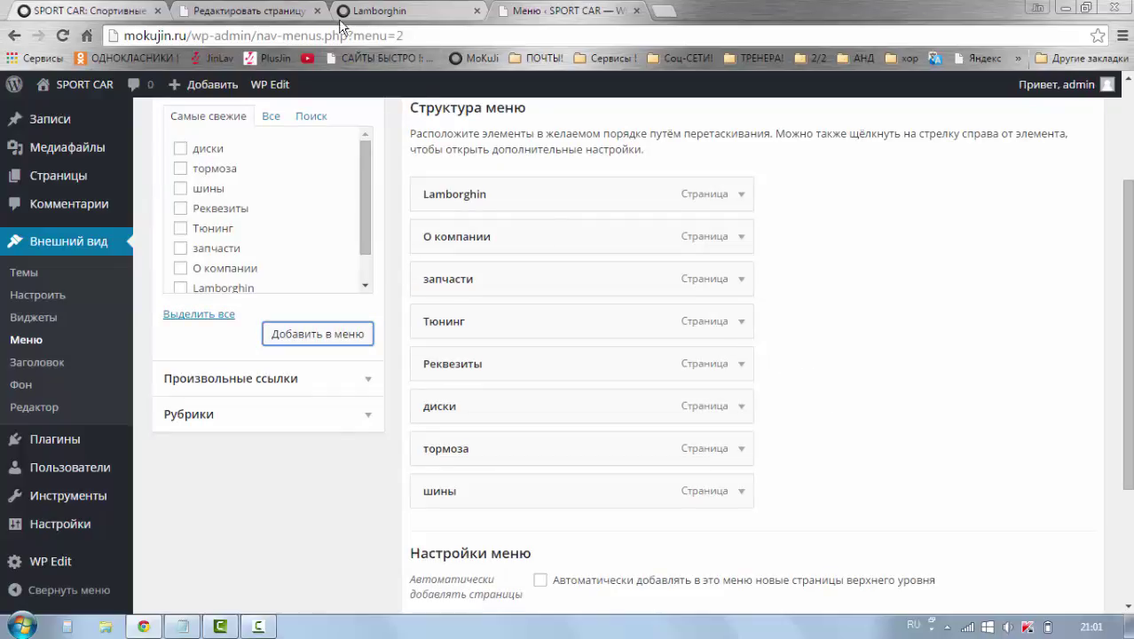
left_click(424, 16)
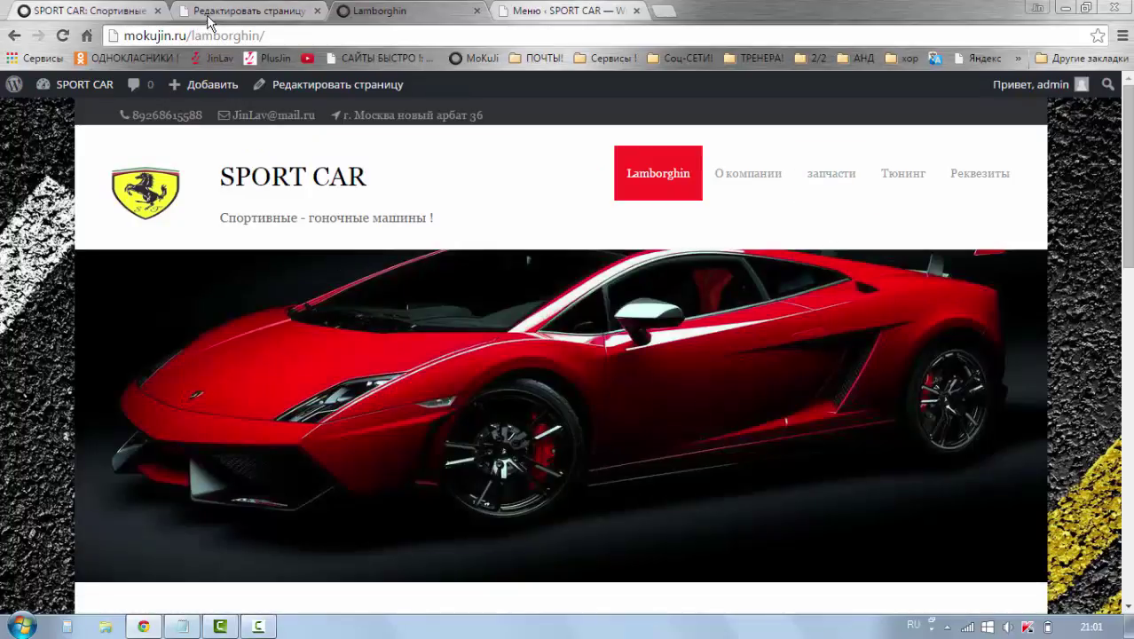
In верхнее меню, place Реквезиты above Тюнинг and move диски, тормоза and шины directly below запчасти.
left_click(542, 11)
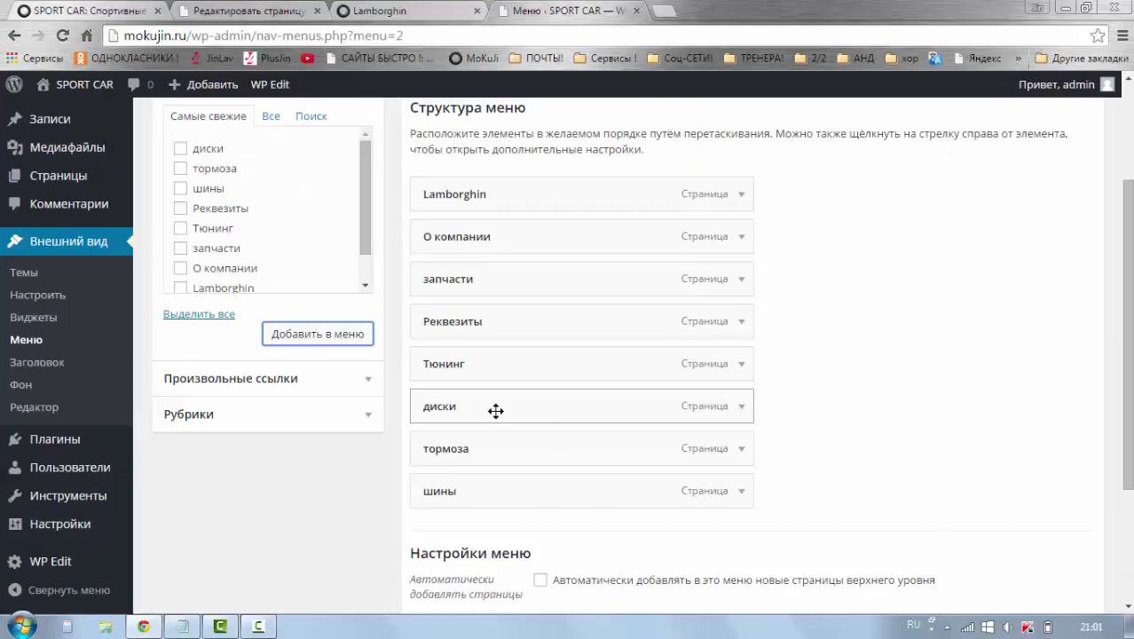
left_click_drag(499, 412, 494, 329)
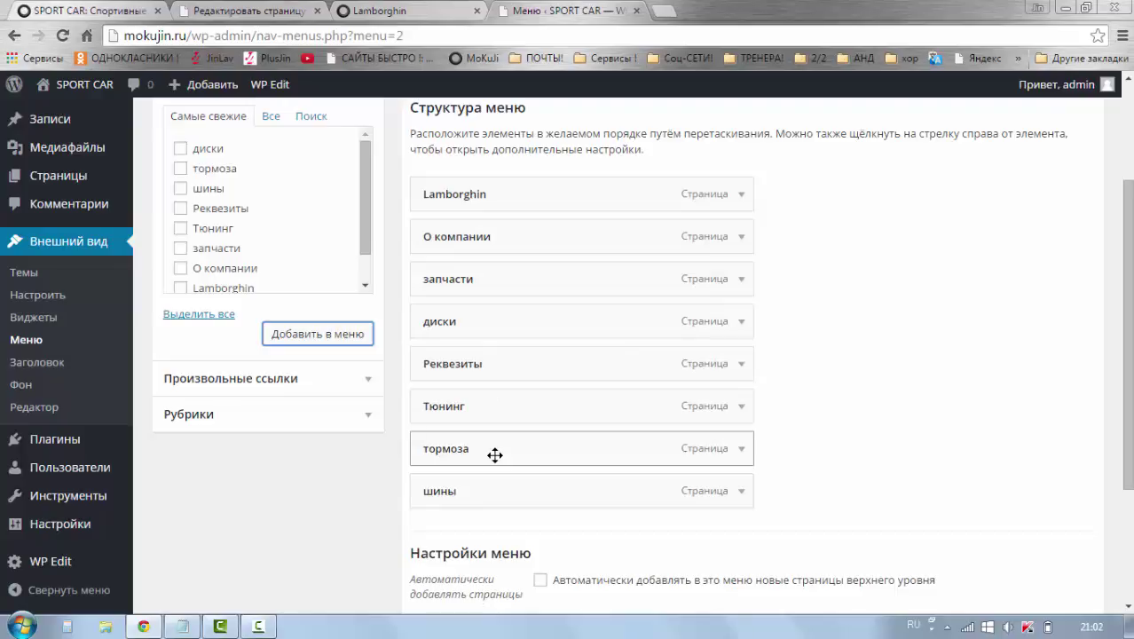
left_click_drag(493, 438, 495, 379)
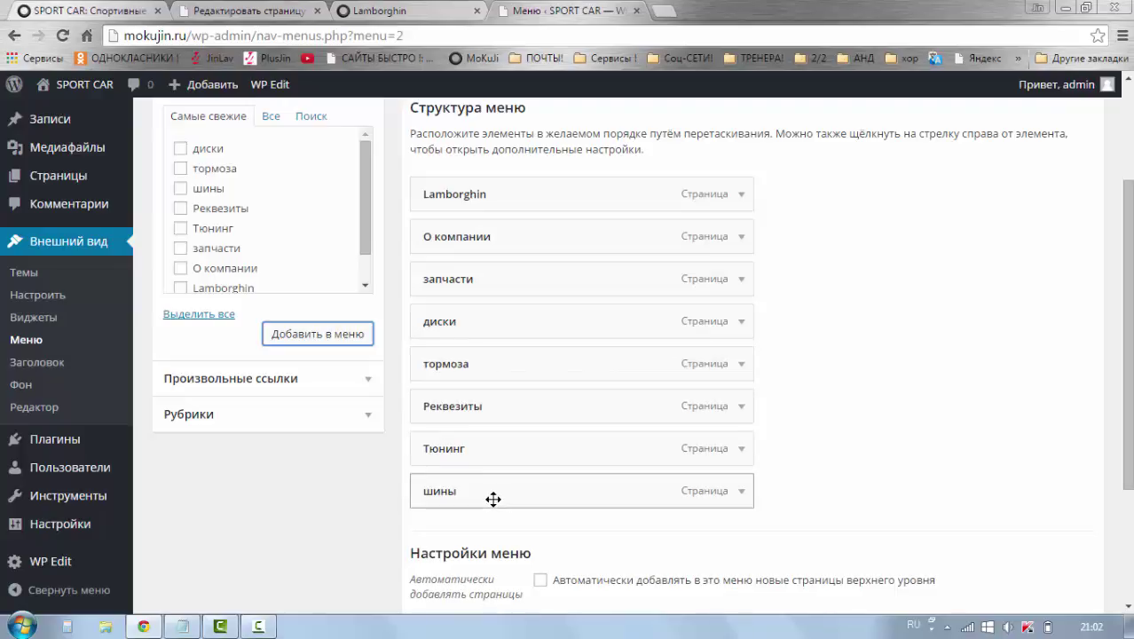
left_click_drag(494, 500, 495, 428)
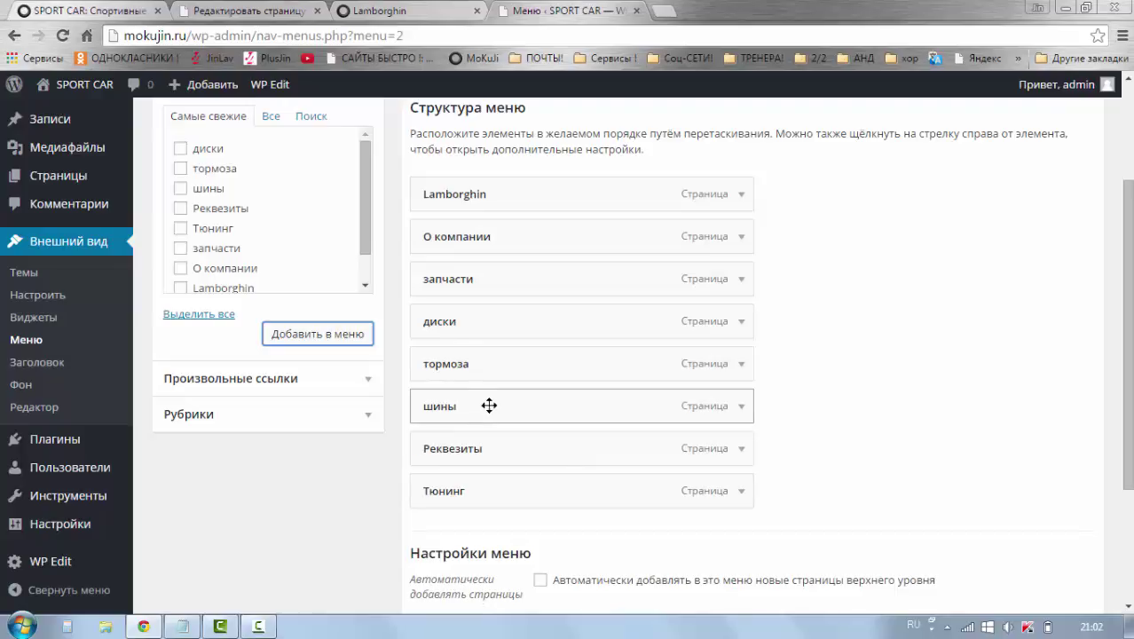
Nest диски, тормоза and шины as child items under запчасти and save верхнее меню.
left_click_drag(444, 326, 513, 367)
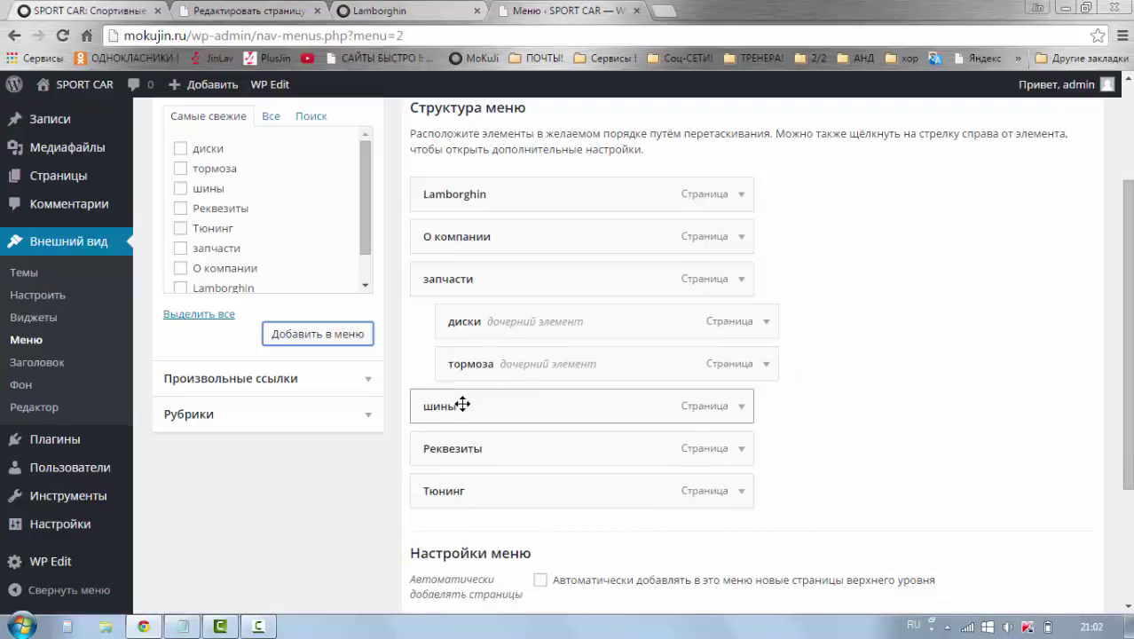
left_click_drag(469, 405, 495, 409)
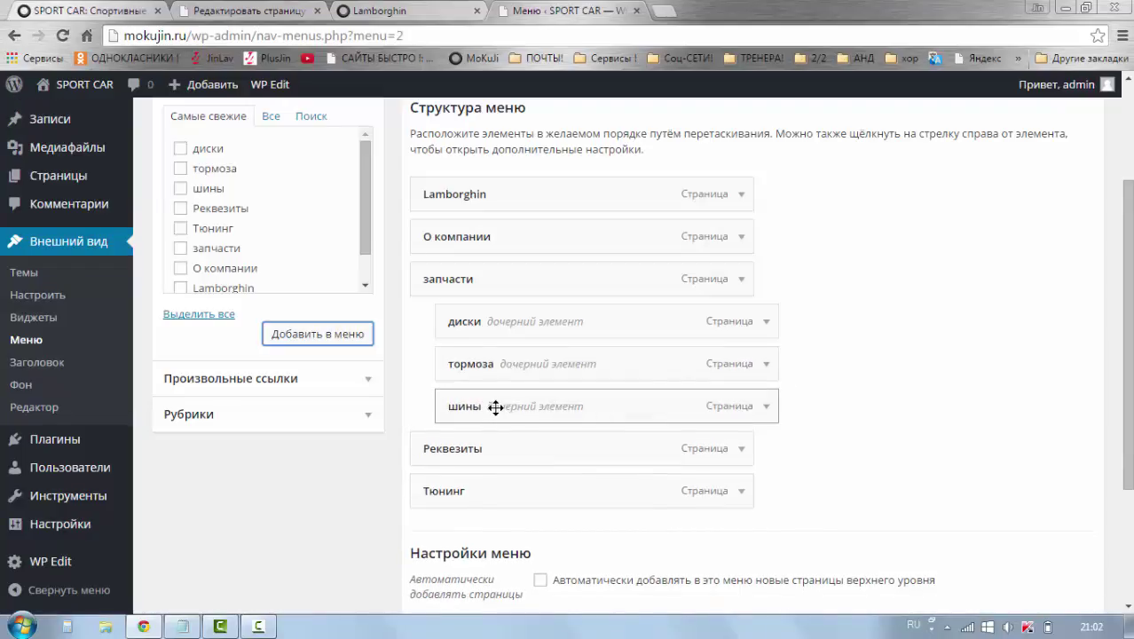
scroll(911, 397, "down", 2)
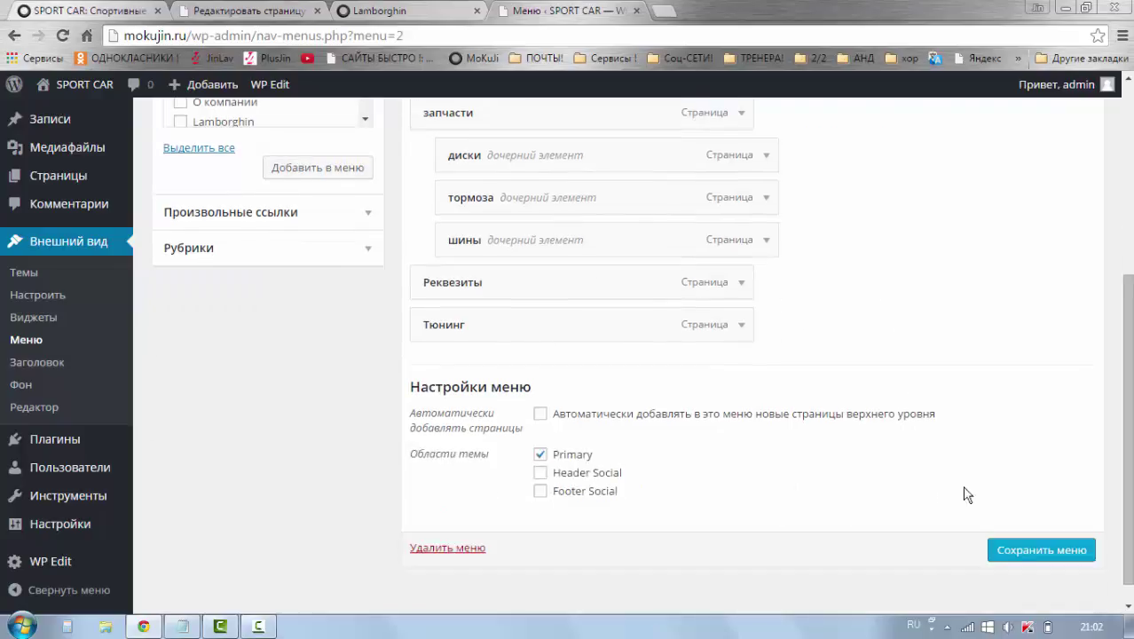
left_click(1016, 560)
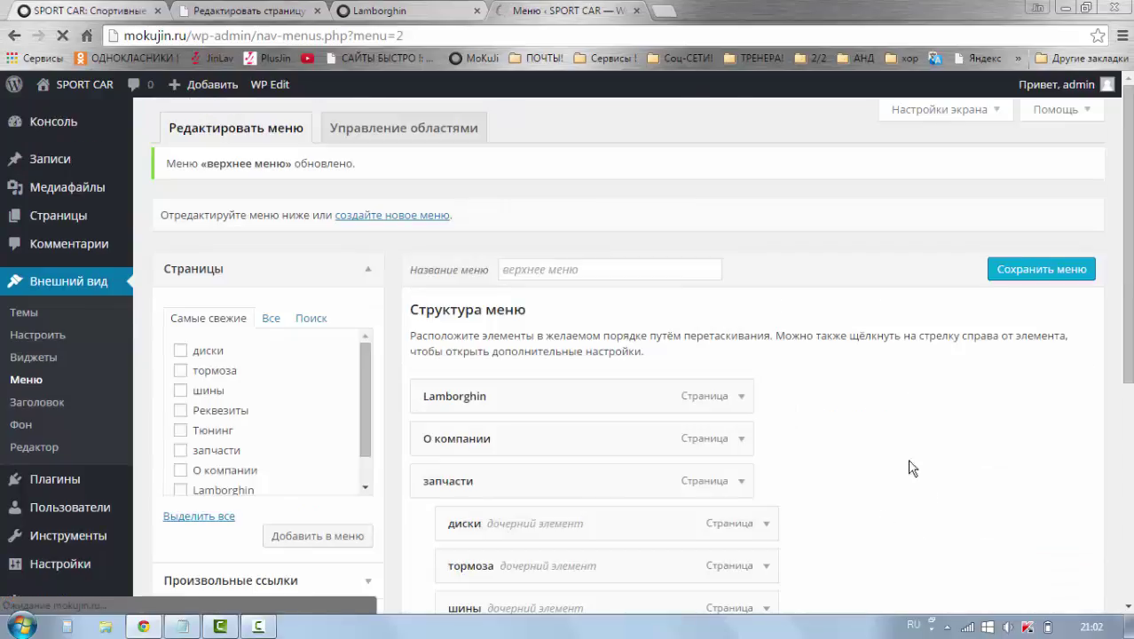
Reload the site's Lamborghin page and check the запчасти submenu in the header.
left_click(387, 12)
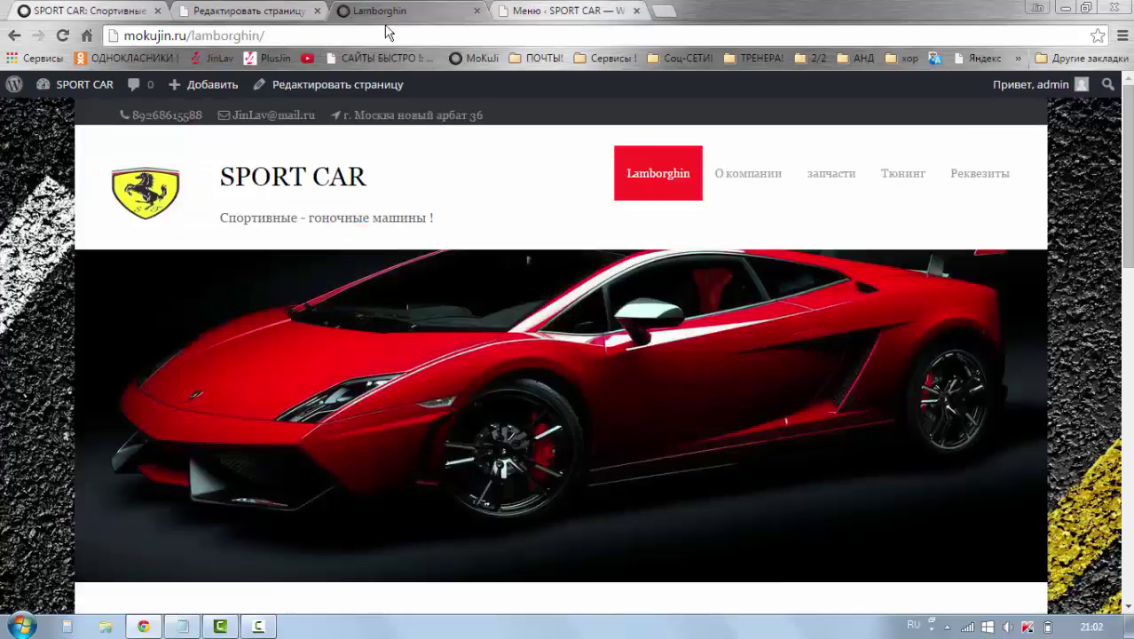
left_click(63, 37)
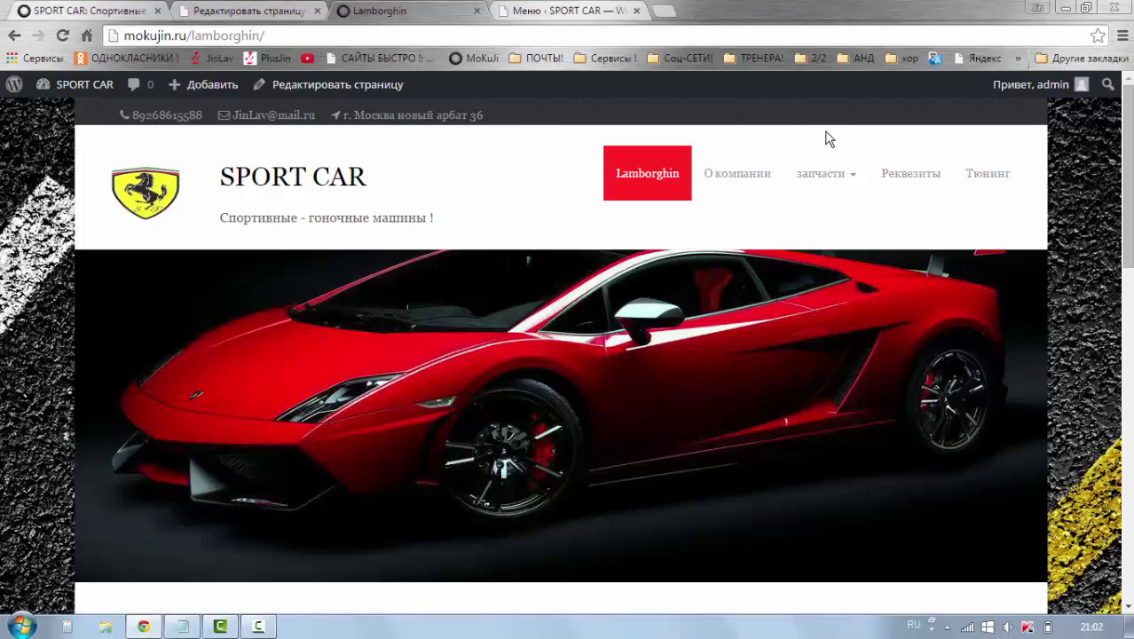
mouse_move(820, 173)
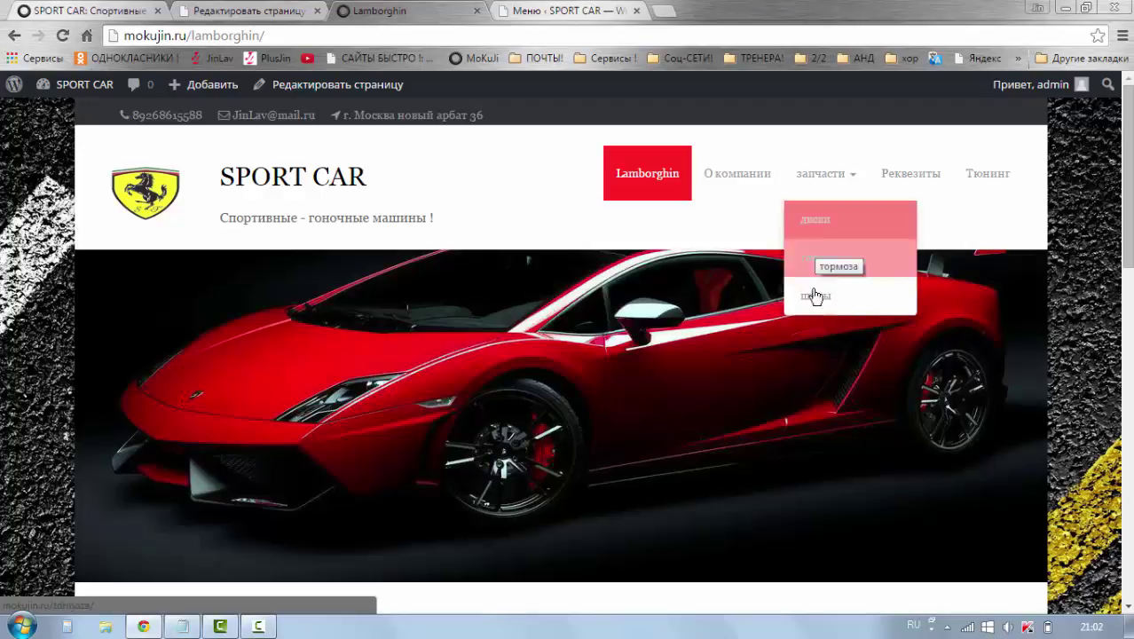
mouse_move(810, 194)
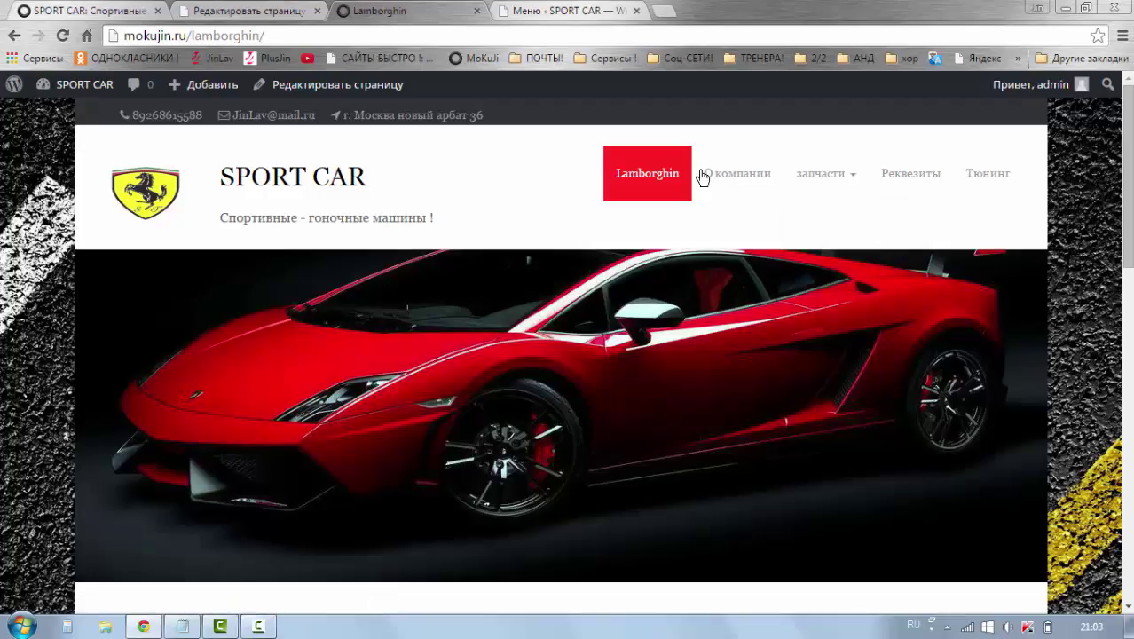
Create a new page titled "диски с охлаждением" with an empty body and publish it.
left_click(247, 11)
scroll(351, 183, "up", 1)
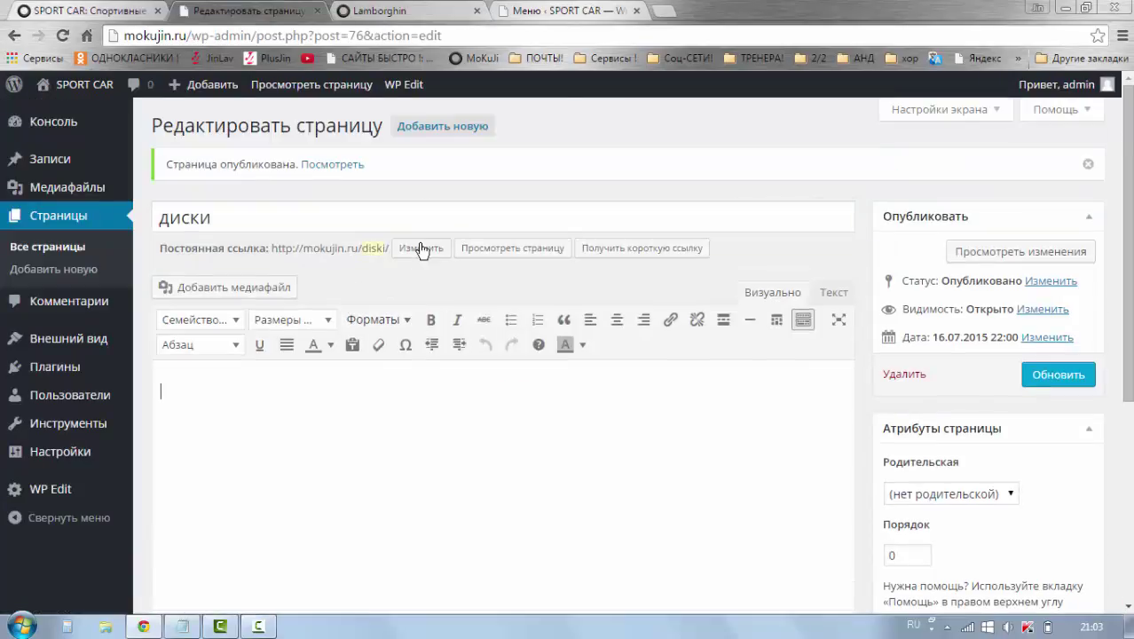
left_click(435, 128)
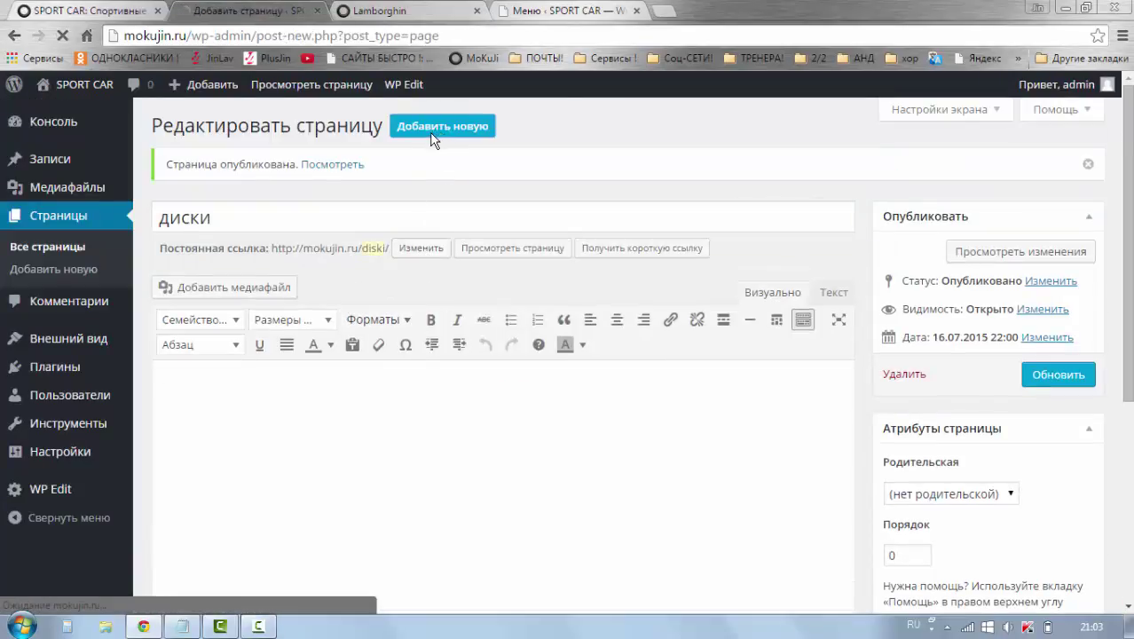
left_click(288, 168)
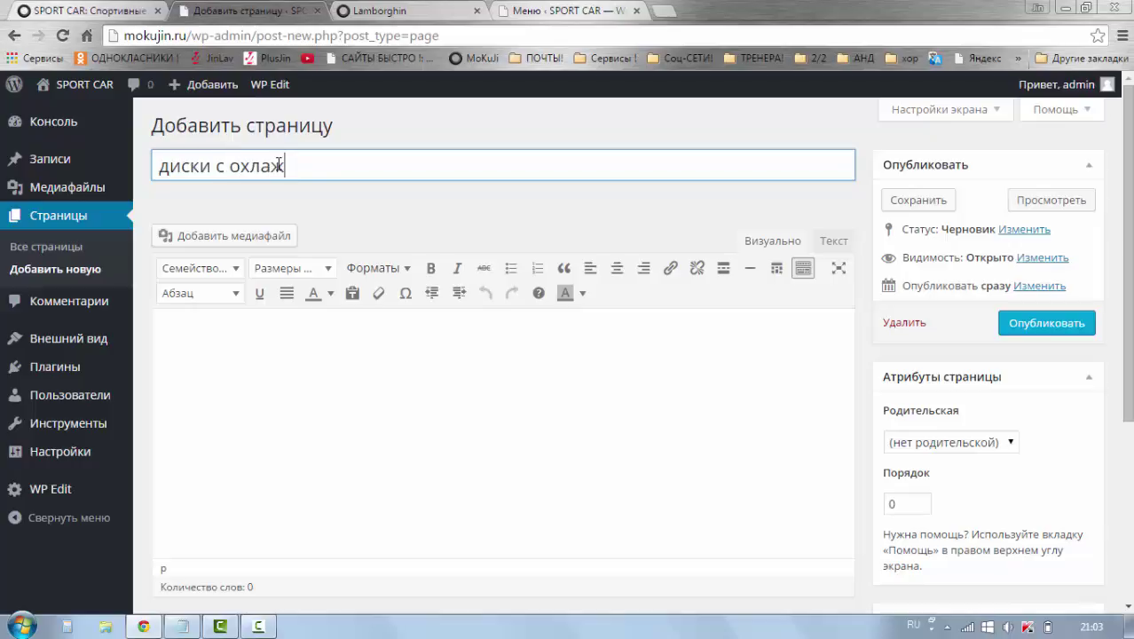
type("дением")
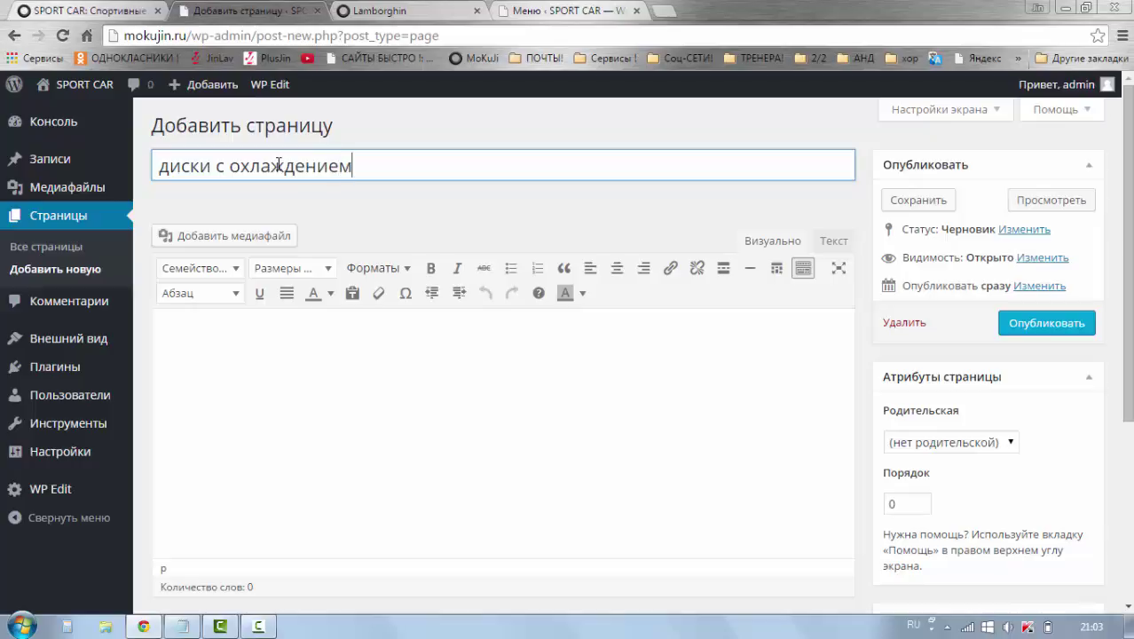
key("Tab")
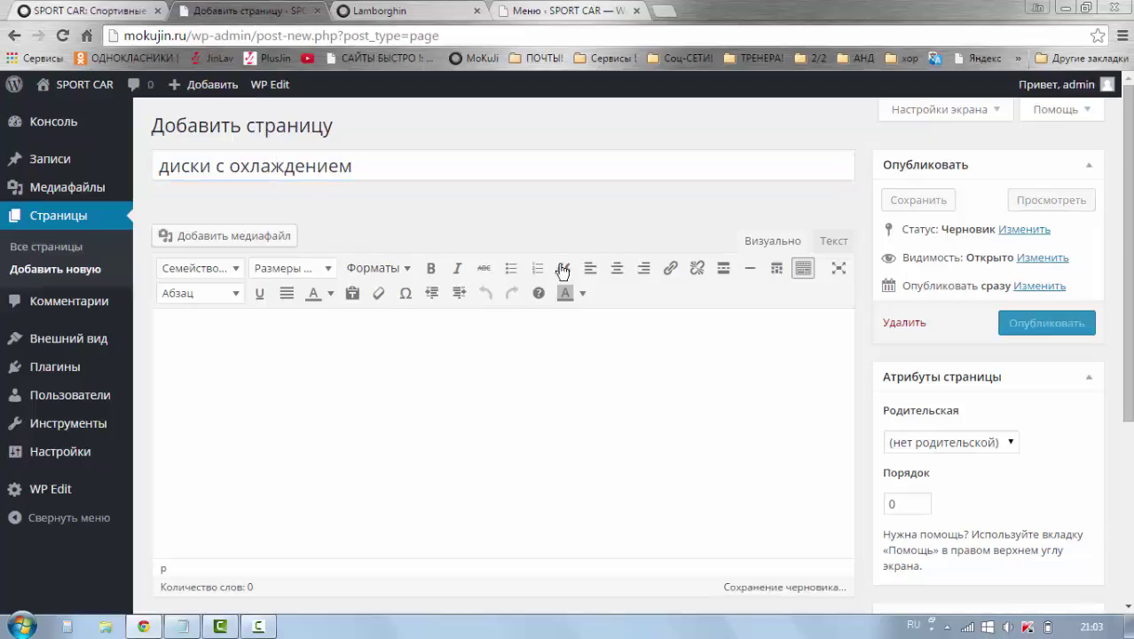
left_click(1032, 325)
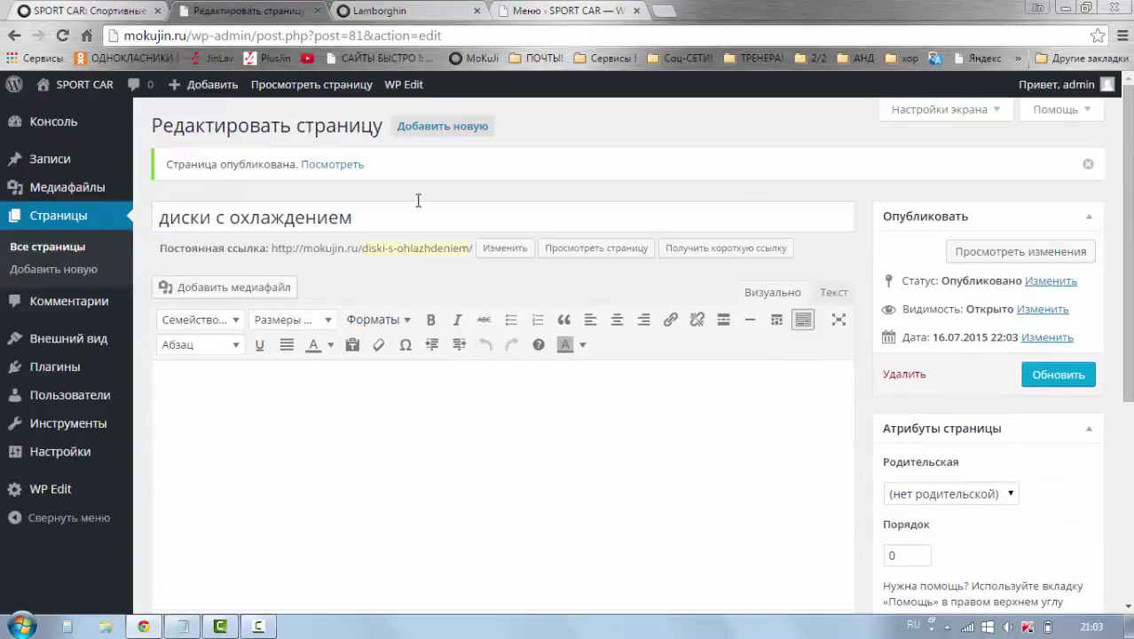
Add another page titled "диски титановые" without body text and publish it.
left_click(419, 135)
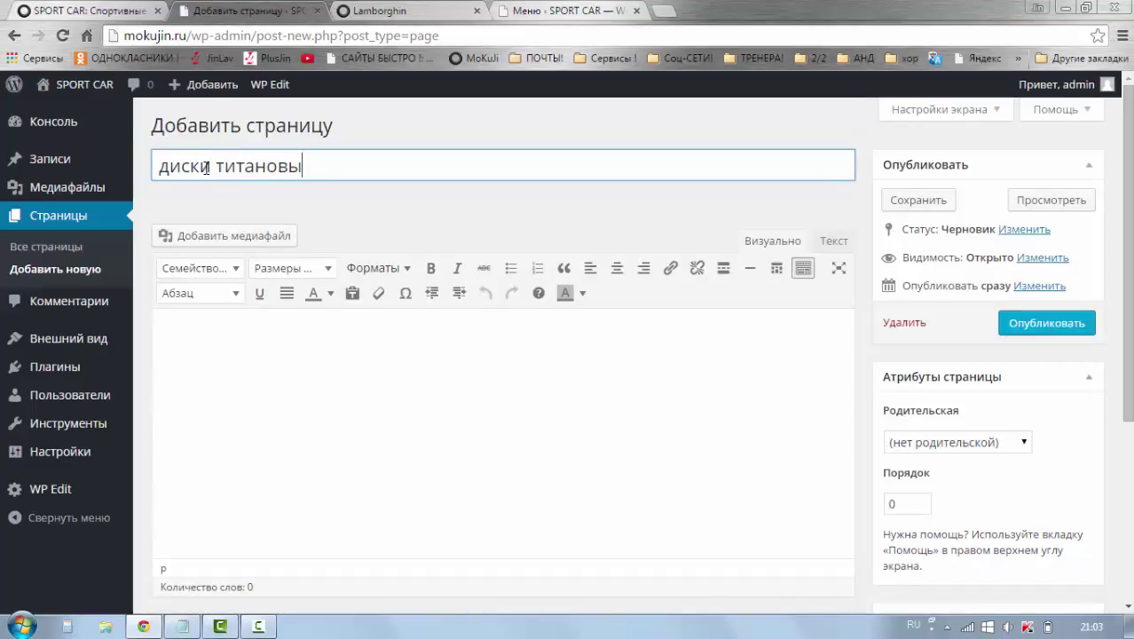
left_click(238, 213)
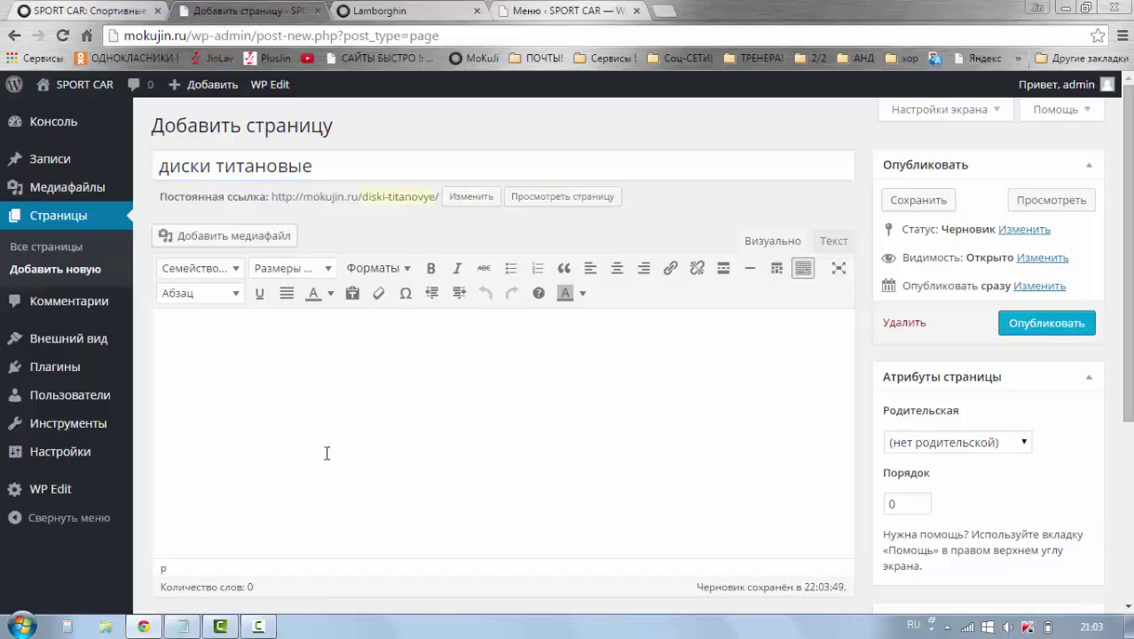
left_click(1040, 337)
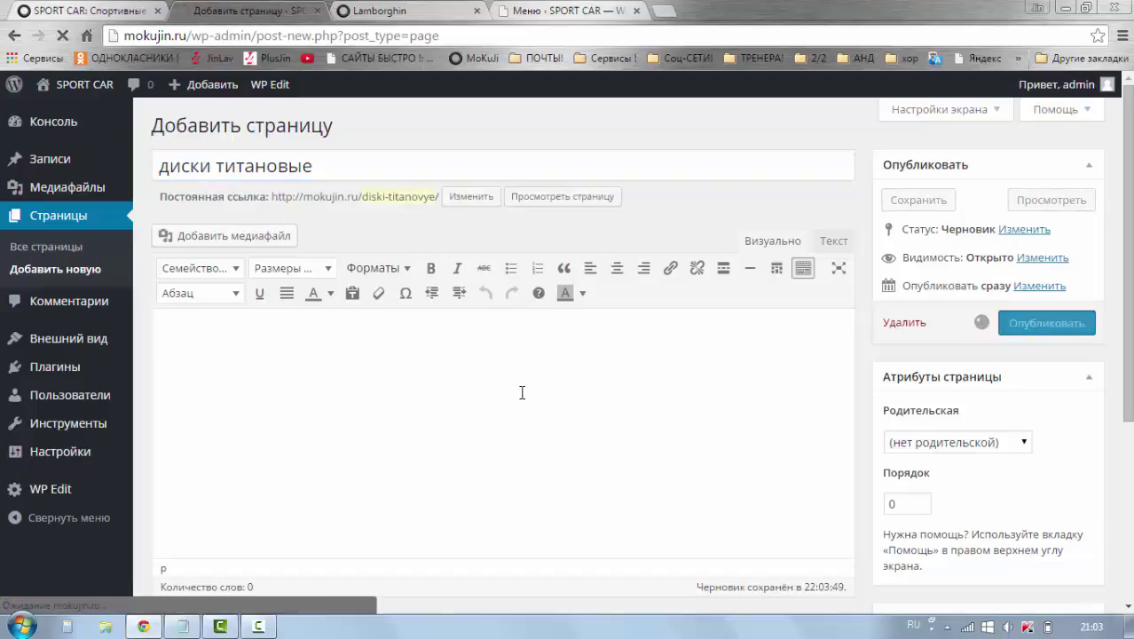
Reload the menu editor and add the pages диски с охлаждением and диски титановые to верхнее меню.
left_click(539, 12)
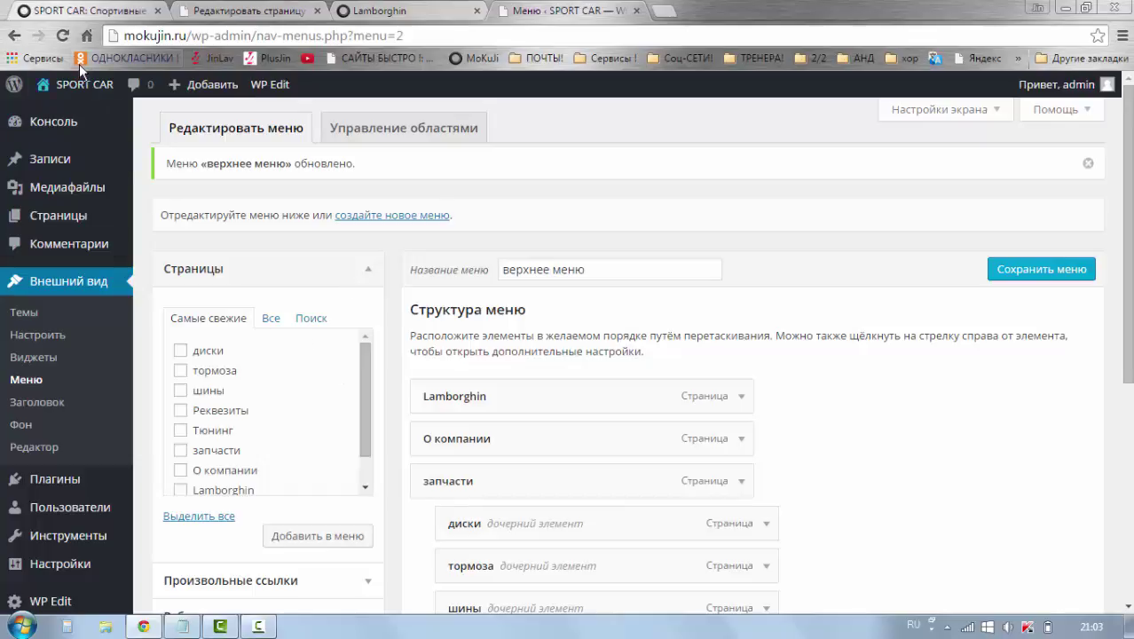
left_click(62, 35)
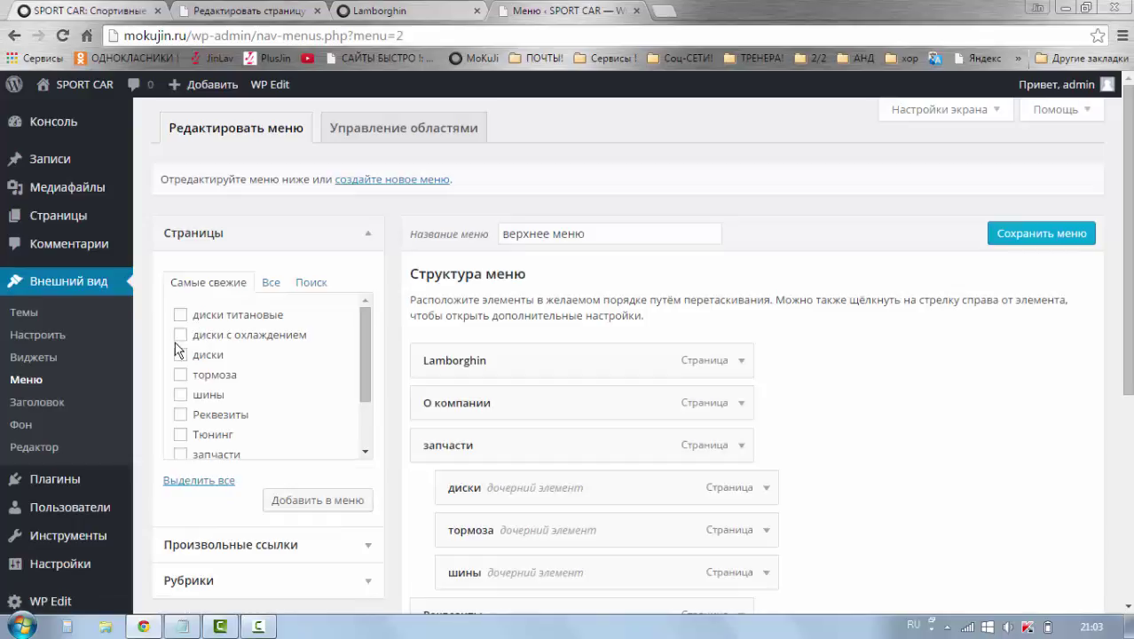
left_click(181, 336)
left_click(180, 316)
left_click(294, 503)
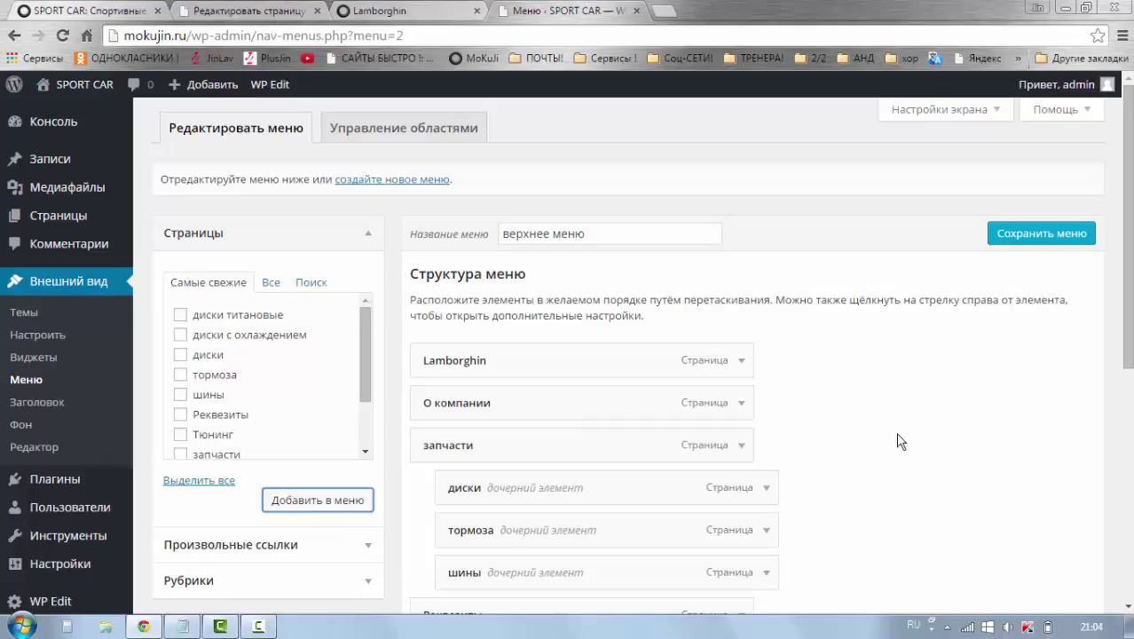
scroll(901, 441, "down", 1)
scroll(900, 441, "down", 1)
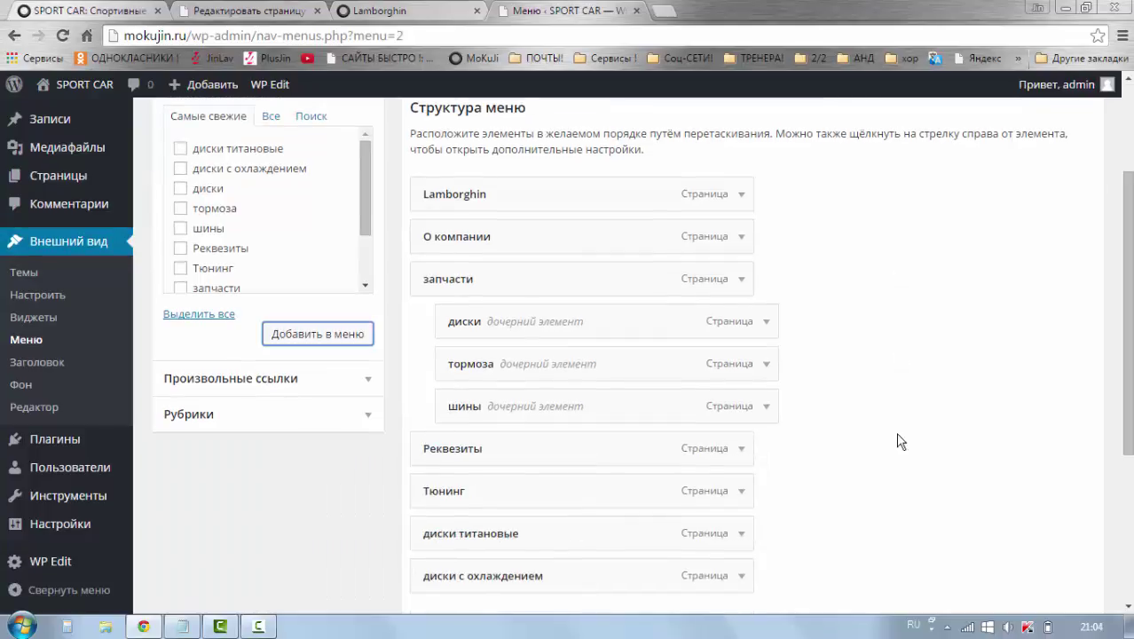
Check the current запчасти submenu on the site's Lamborghin page and return to the menu editor.
left_click(381, 14)
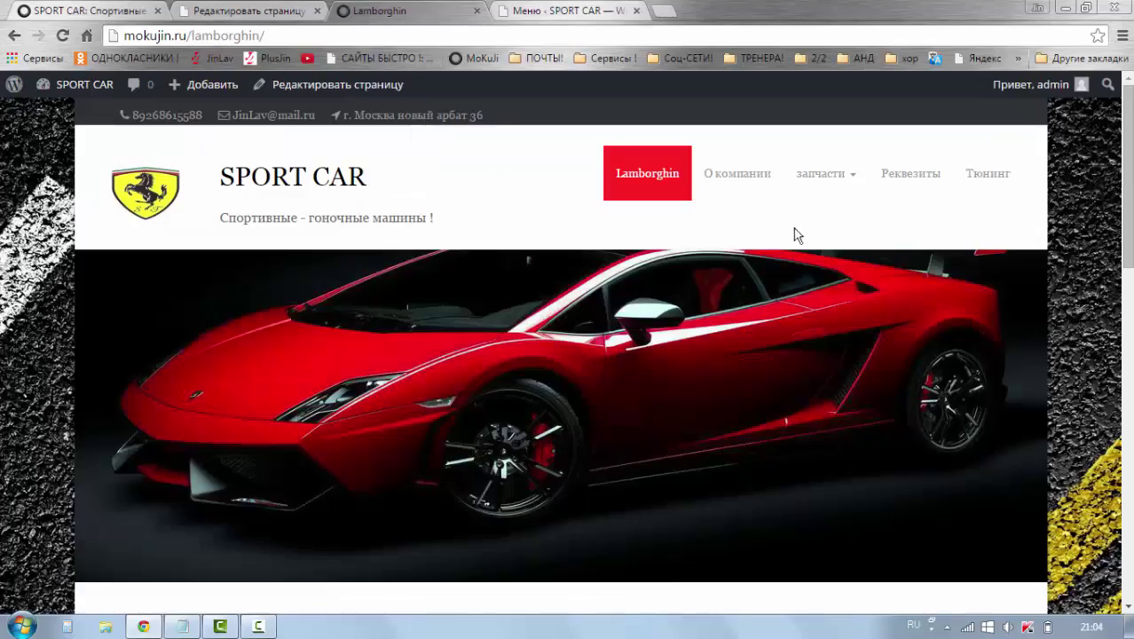
mouse_move(835, 176)
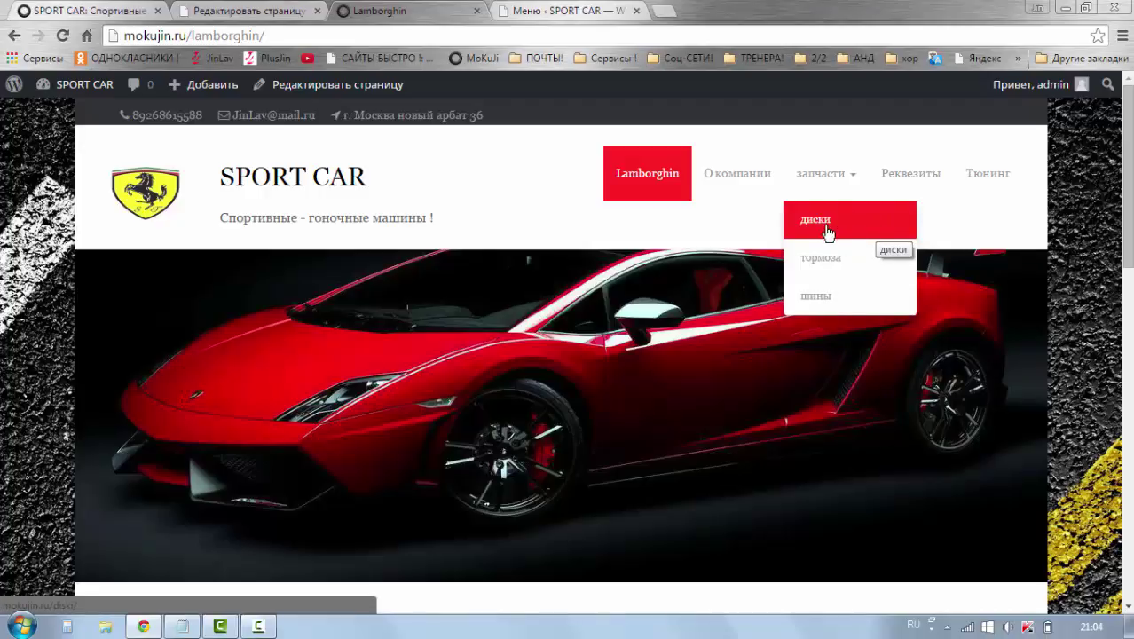
left_click(519, 13)
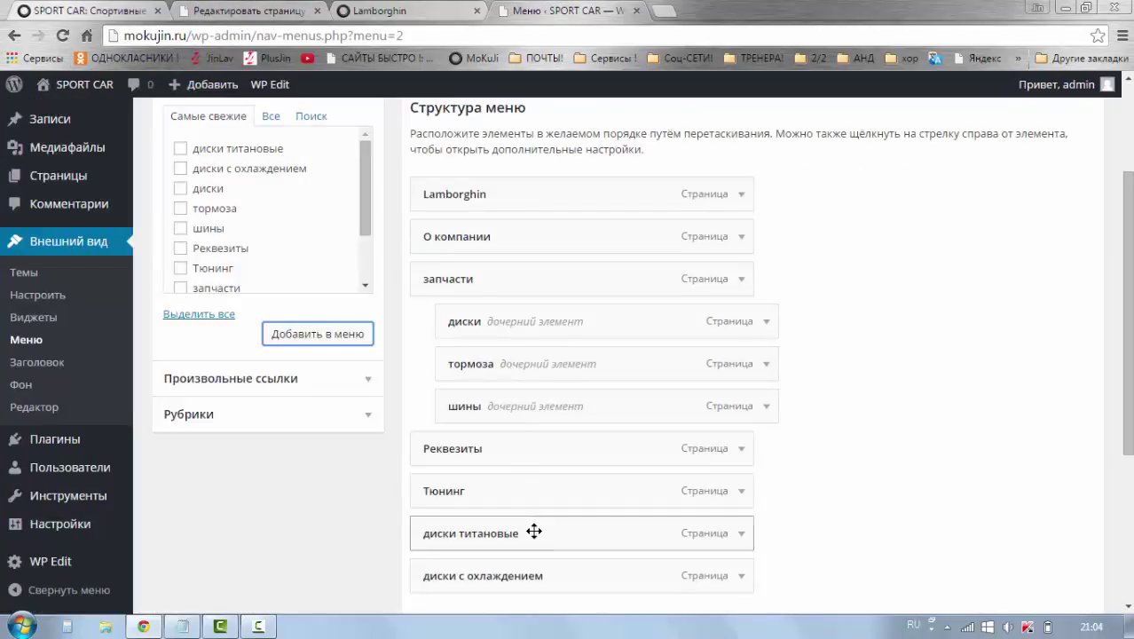
Nest диски титановые and диски с охлаждением as child items under диски and save верхнее меню.
left_click_drag(535, 530, 545, 399)
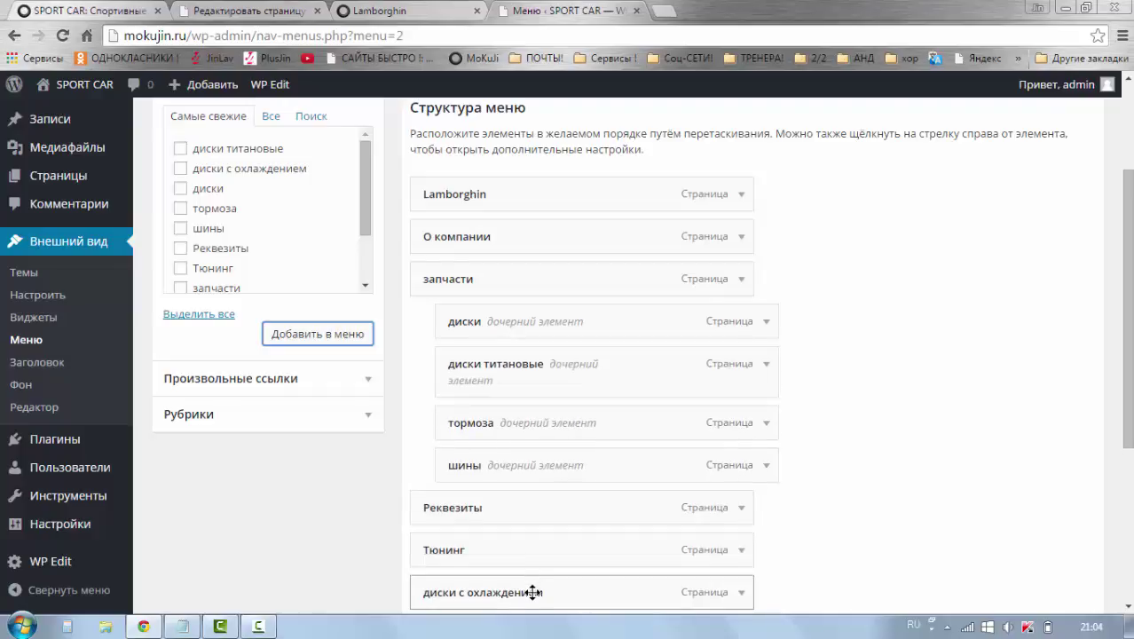
left_click_drag(533, 597, 559, 432)
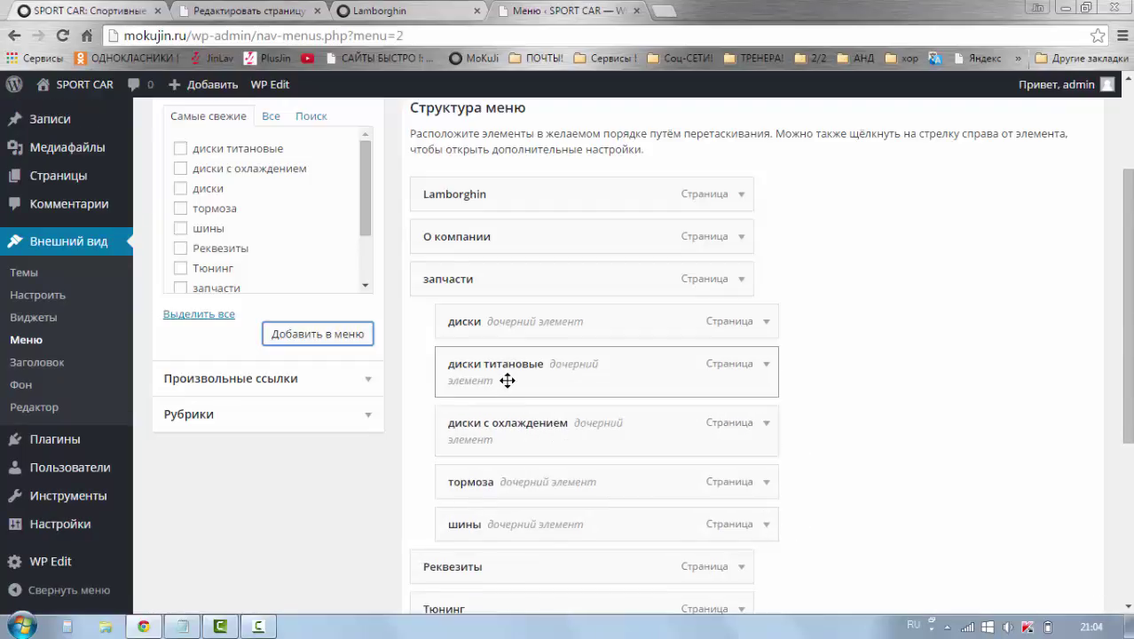
mouse_move(510, 381)
left_mouse_down()
mouse_move(552, 375)
mouse_move(532, 378)
left_mouse_up()
left_click_drag(513, 427, 539, 434)
scroll(918, 348, "up", 3)
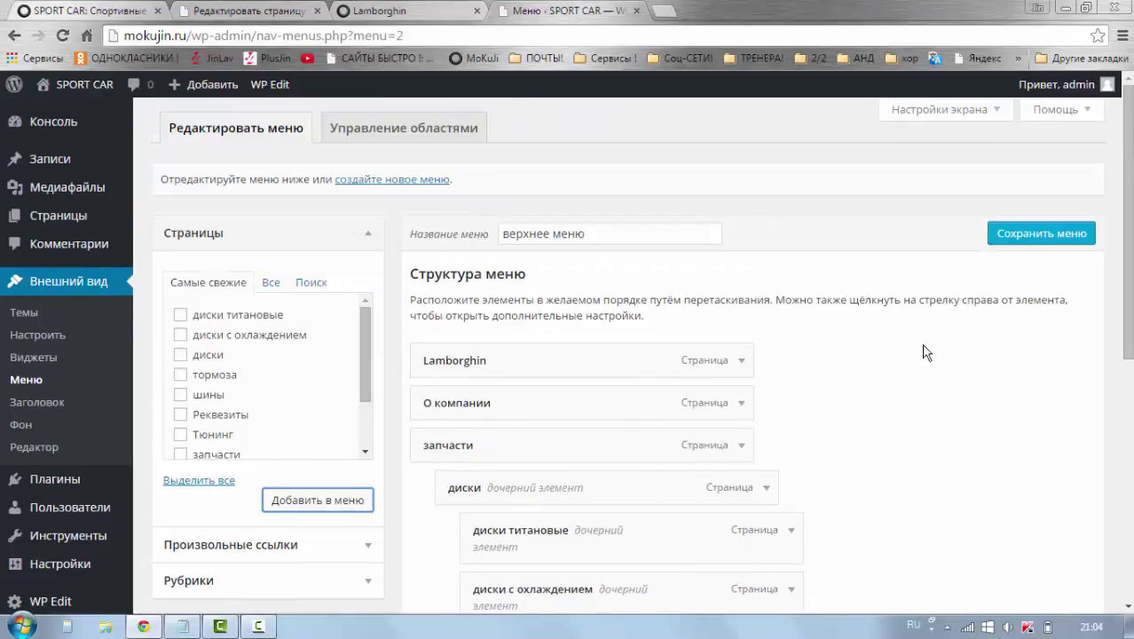
left_click(1000, 248)
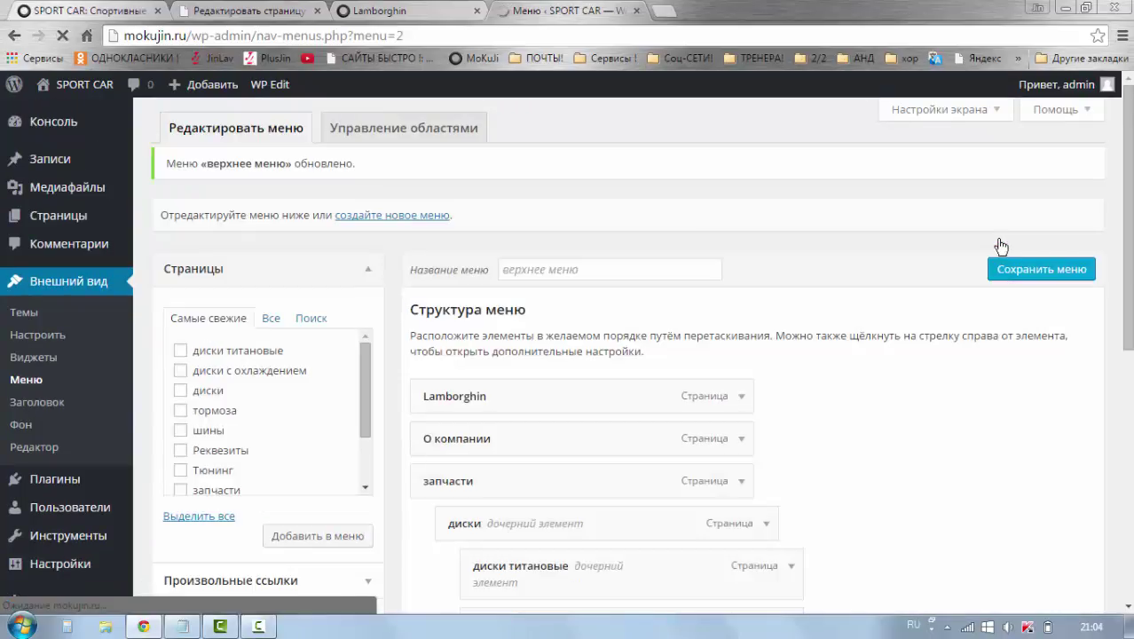
Reload the Lamborghin page, check the nested диски submenu under запчасти and view the диски титановые page.
left_click(386, 10)
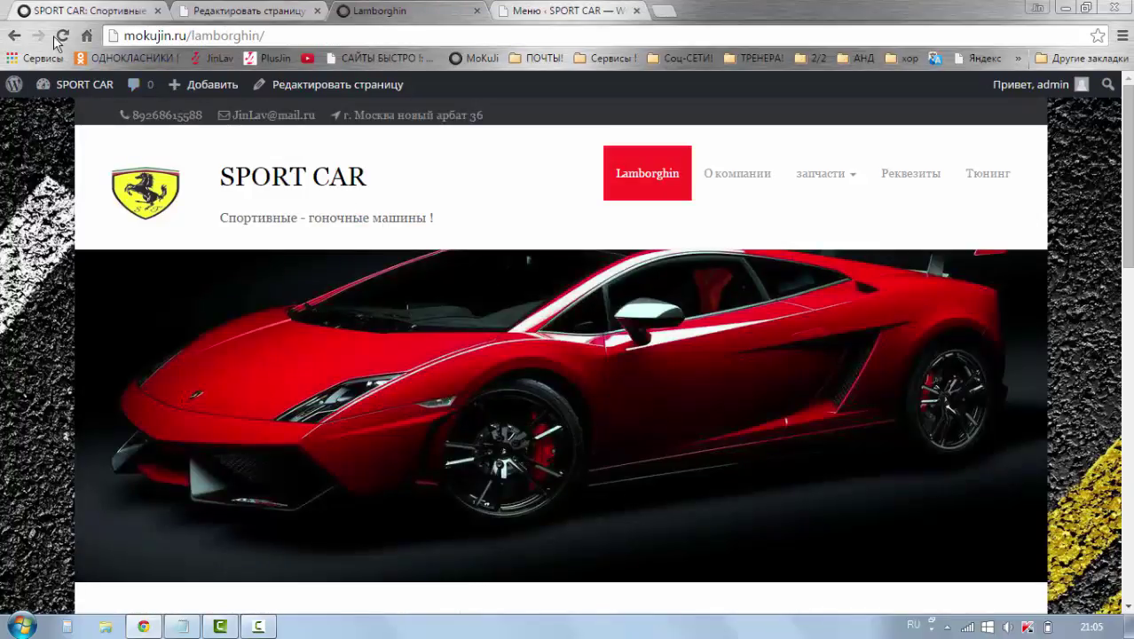
key("F5")
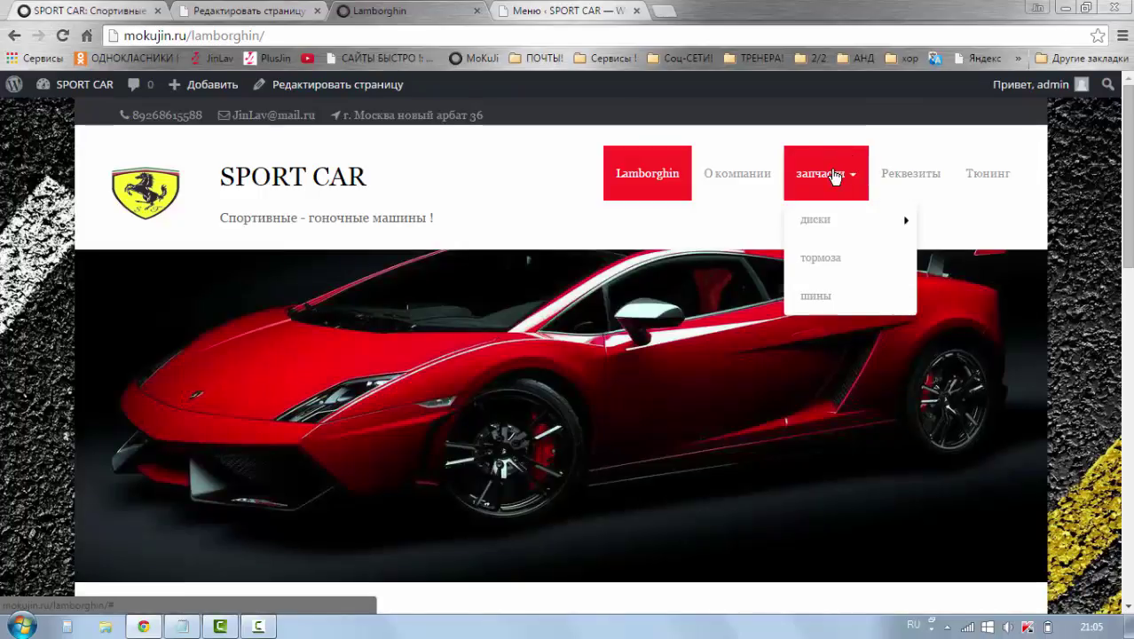
mouse_move(829, 221)
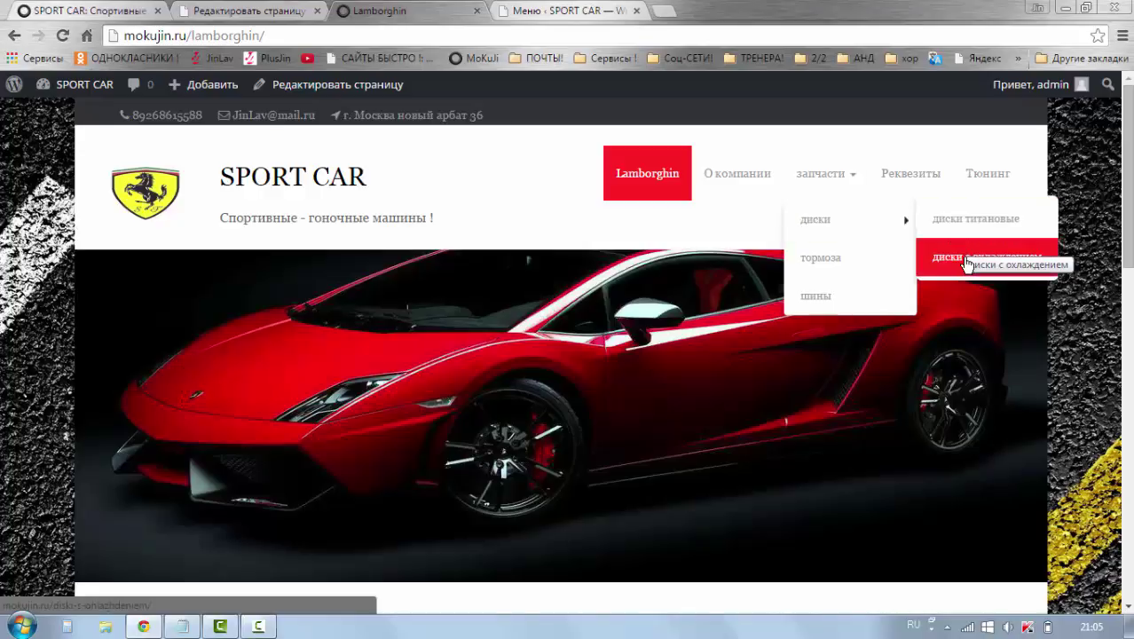
left_click(997, 221)
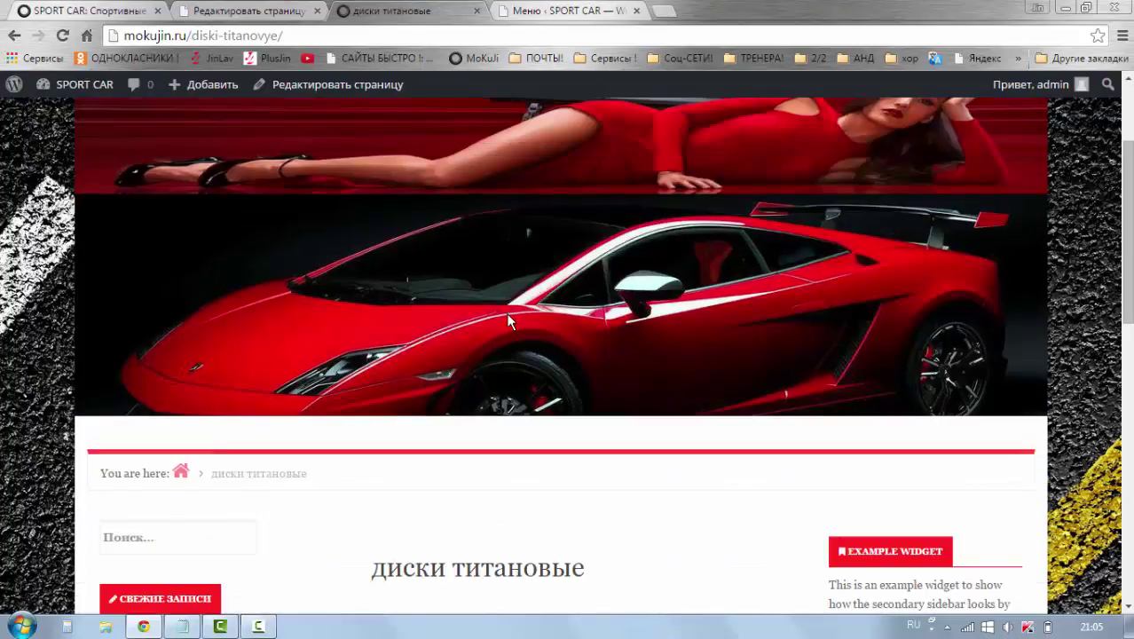
scroll(508, 321, "down", 3)
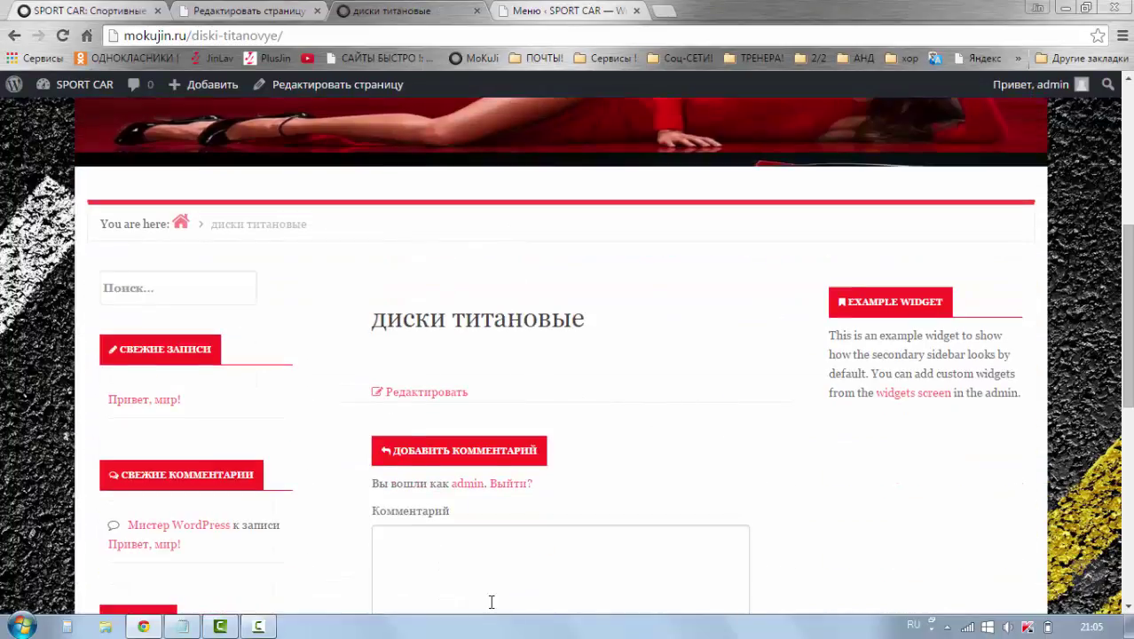
scroll(550, 570, "up", 5)
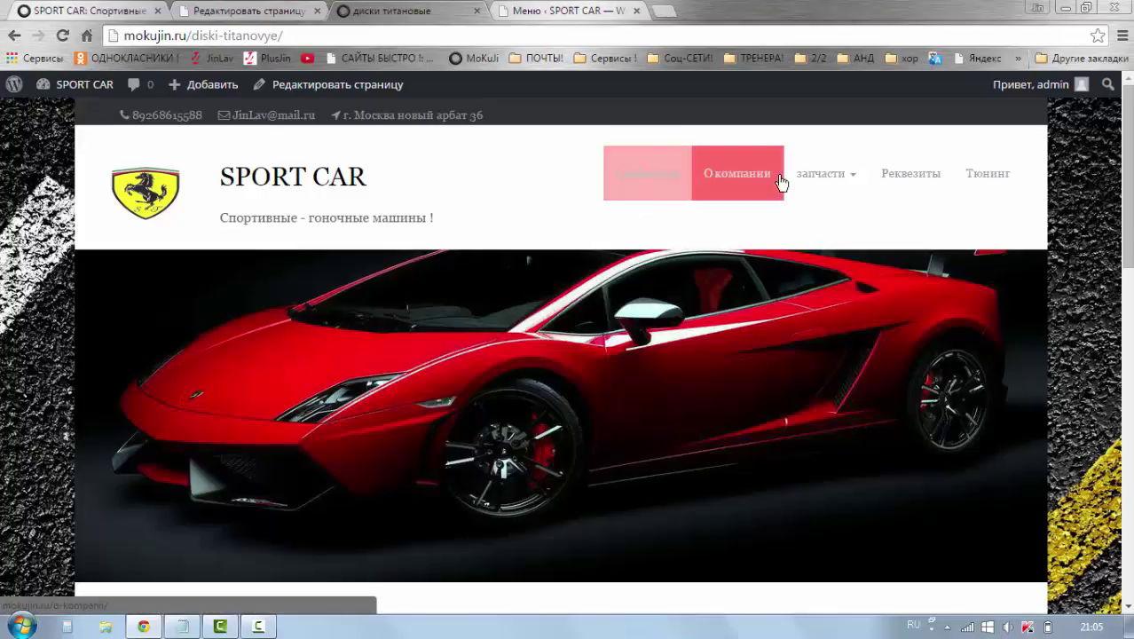
Examine the nesting of the items in верхнее меню and the menu settings in the menu editor.
left_click(533, 9)
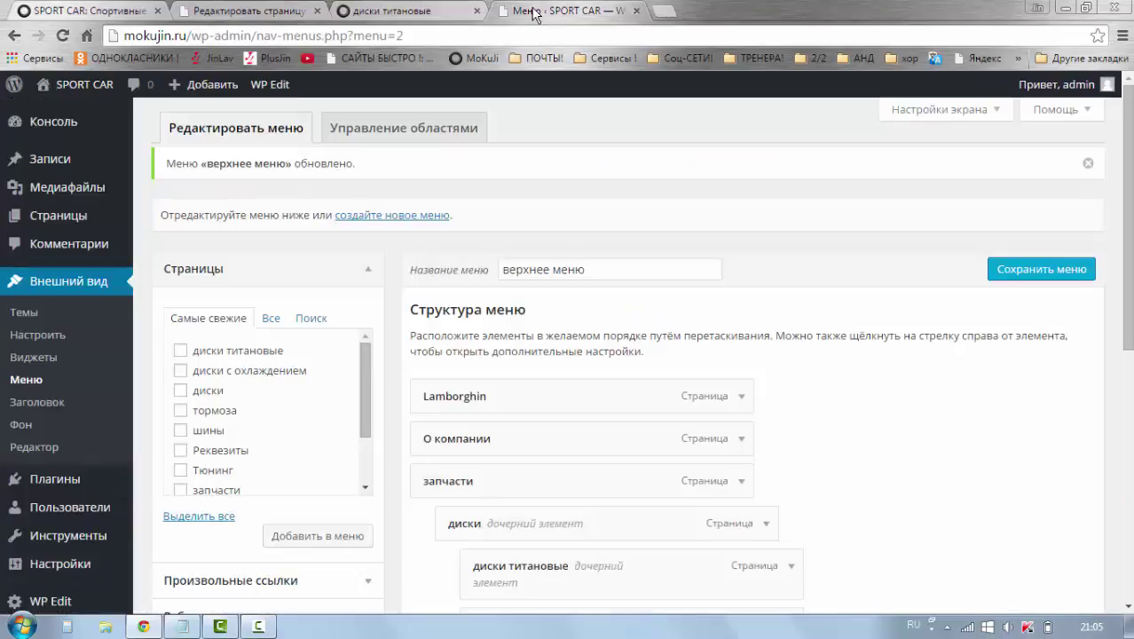
scroll(526, 385, "down", 3)
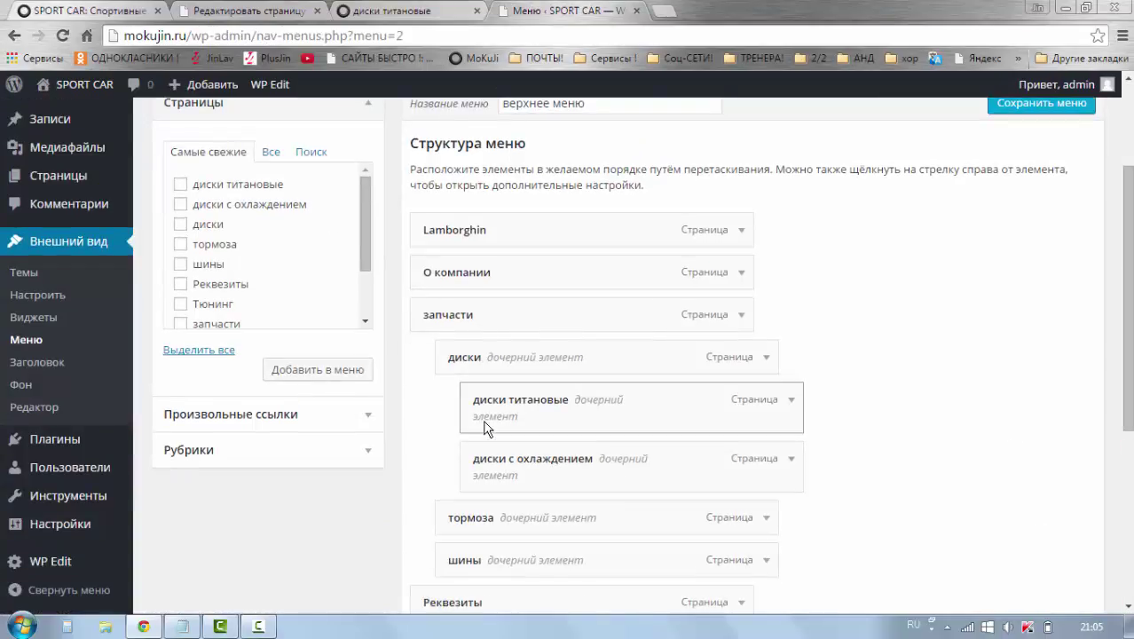
scroll(617, 463, "down", 3)
scroll(620, 468, "up", 3)
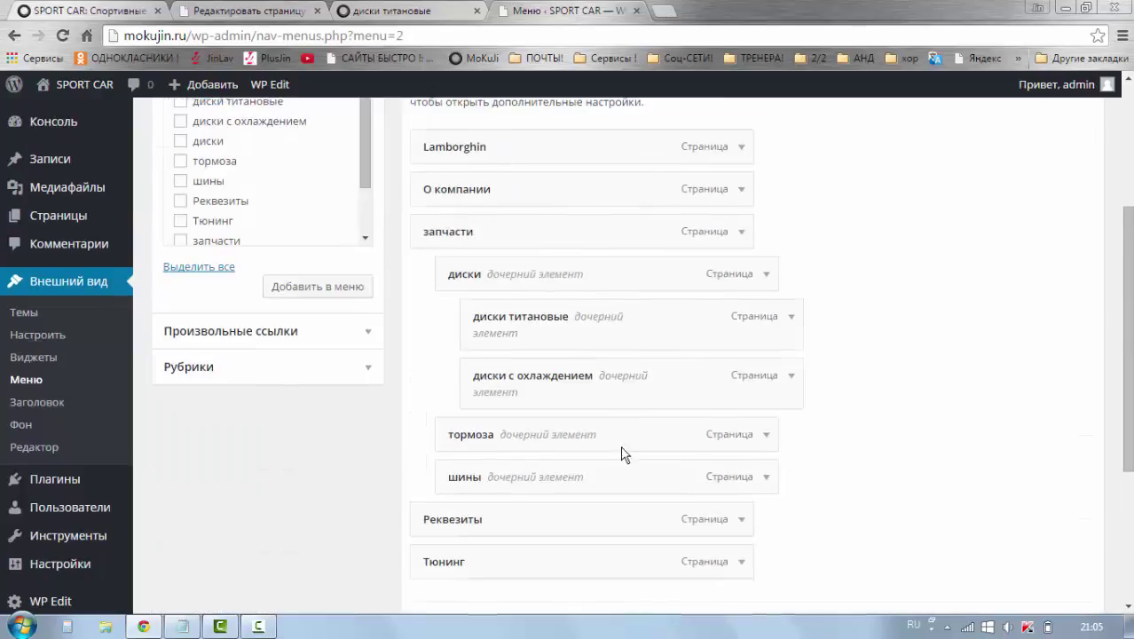
scroll(189, 165, "up", 2)
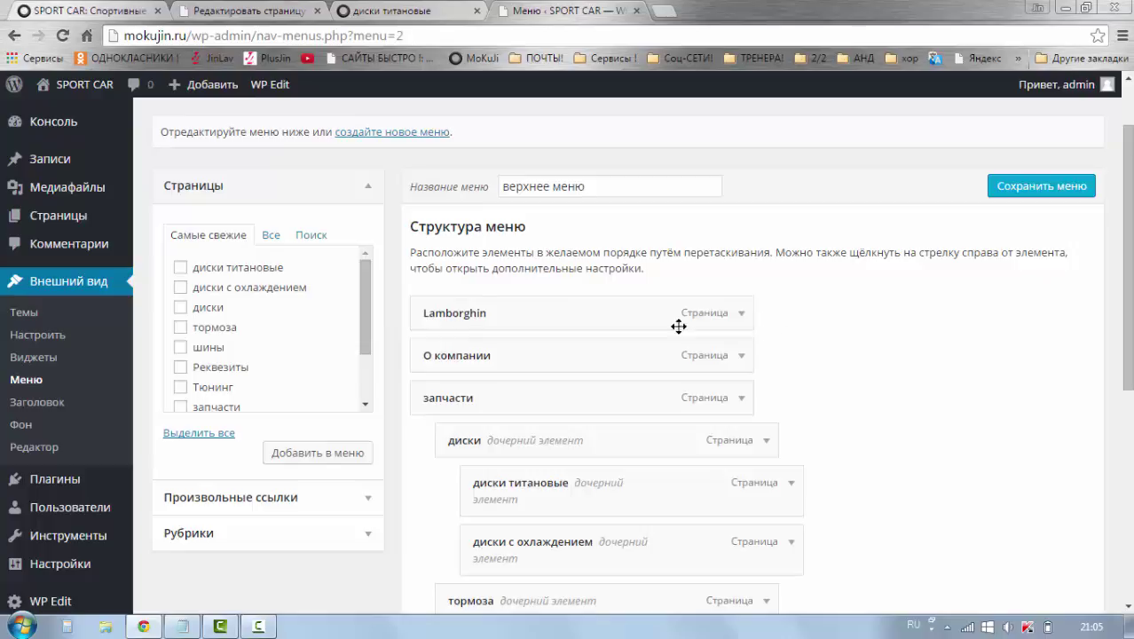
scroll(823, 368, "down", 1)
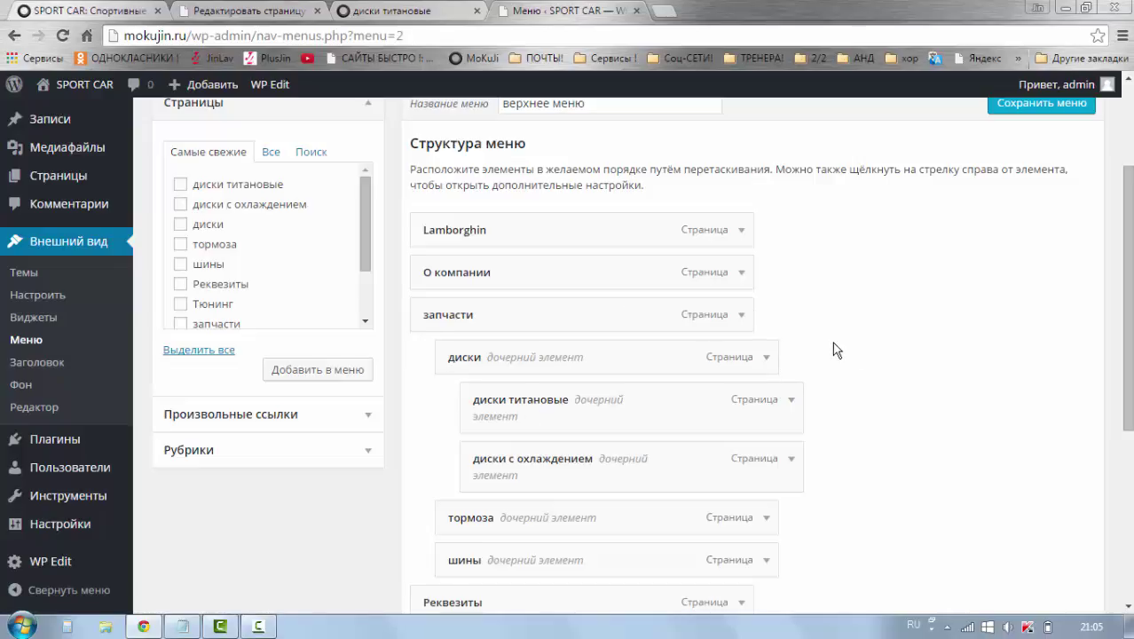
scroll(834, 349, "down", 1)
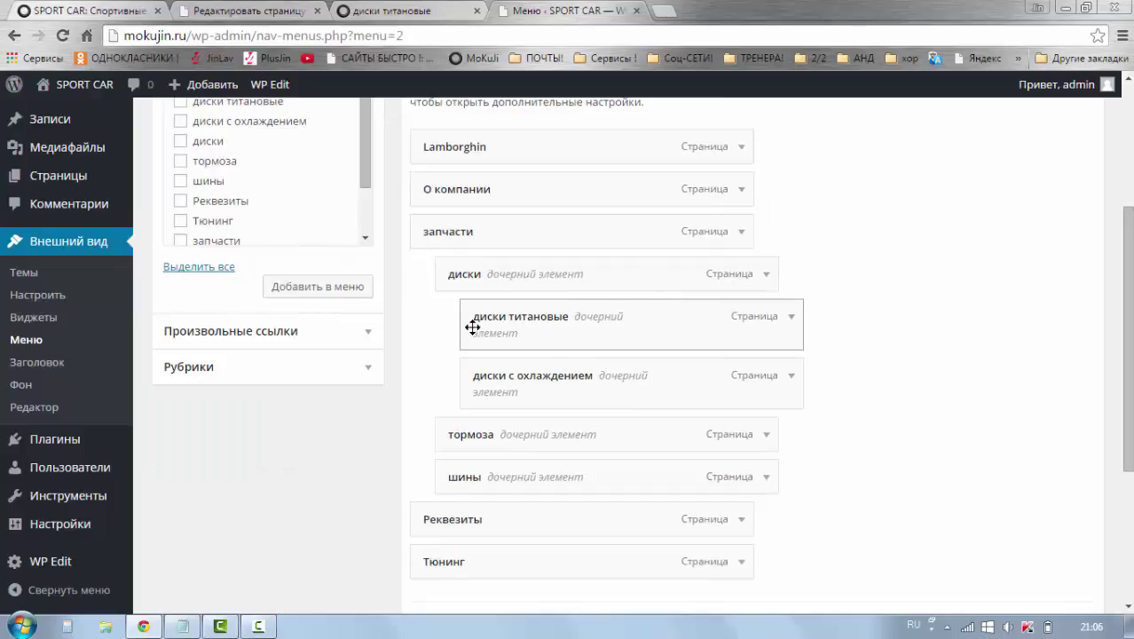
scroll(414, 346, "down", 1)
scroll(411, 346, "down", 2)
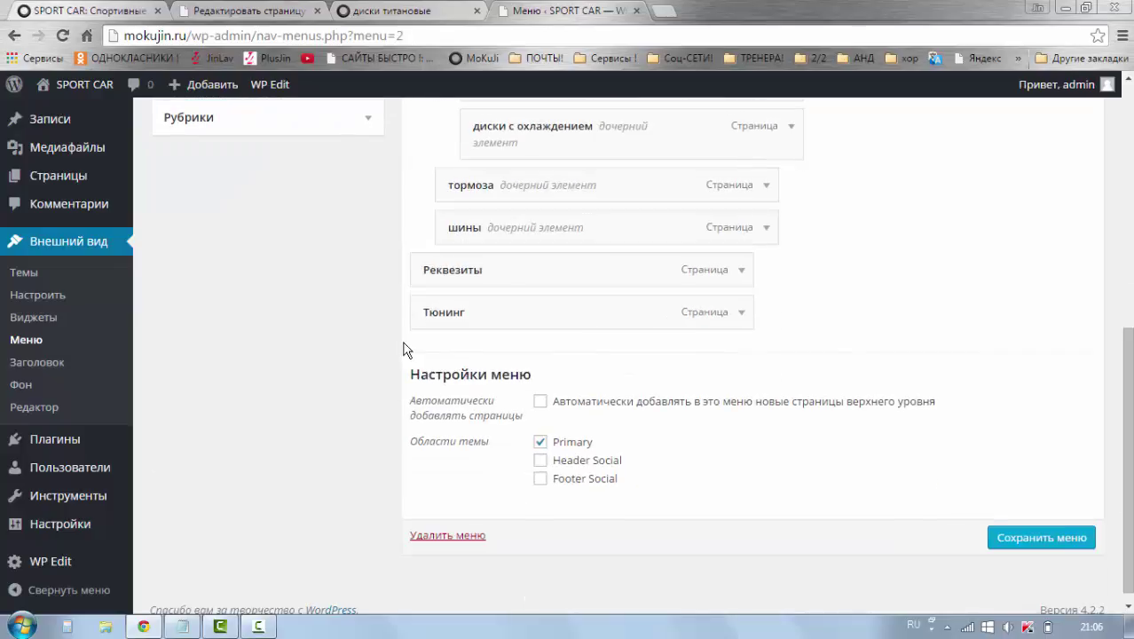
scroll(403, 349, "up", 3)
scroll(403, 349, "up", 2)
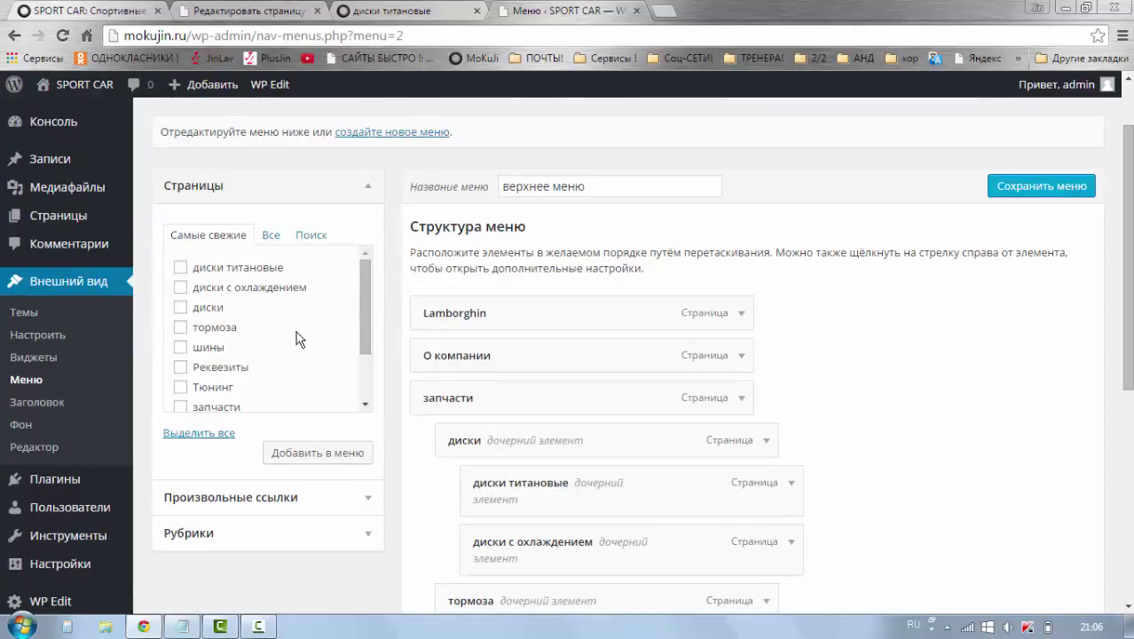
scroll(391, 317, "up", 1)
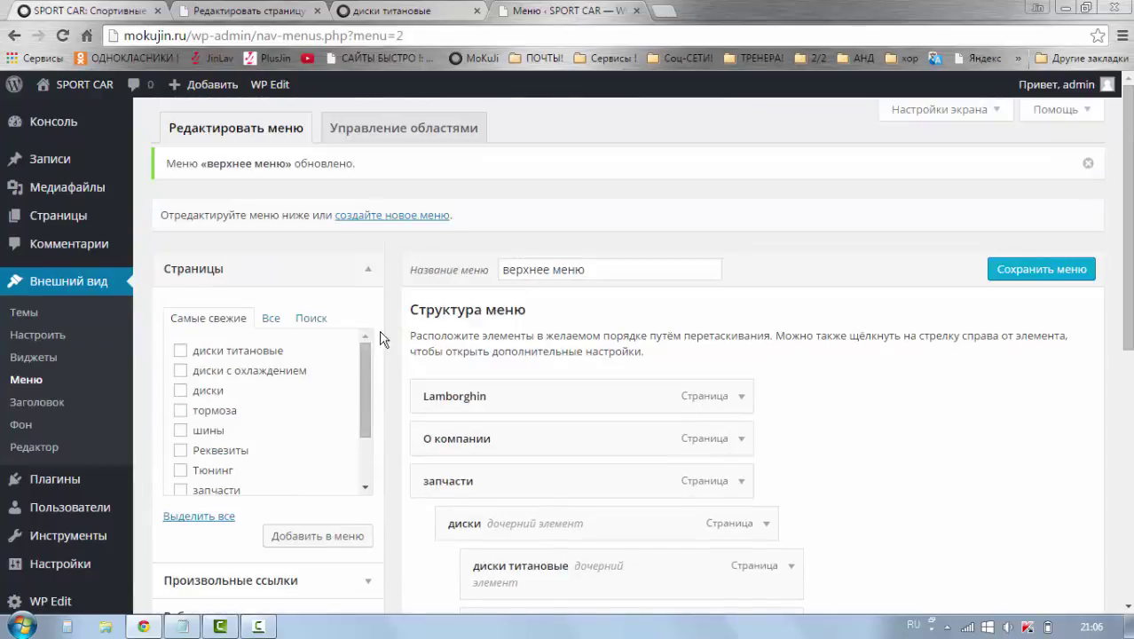
Reopen the menu editor from the WordPress dashboard and review the structure of верхнее меню.
mouse_move(48, 122)
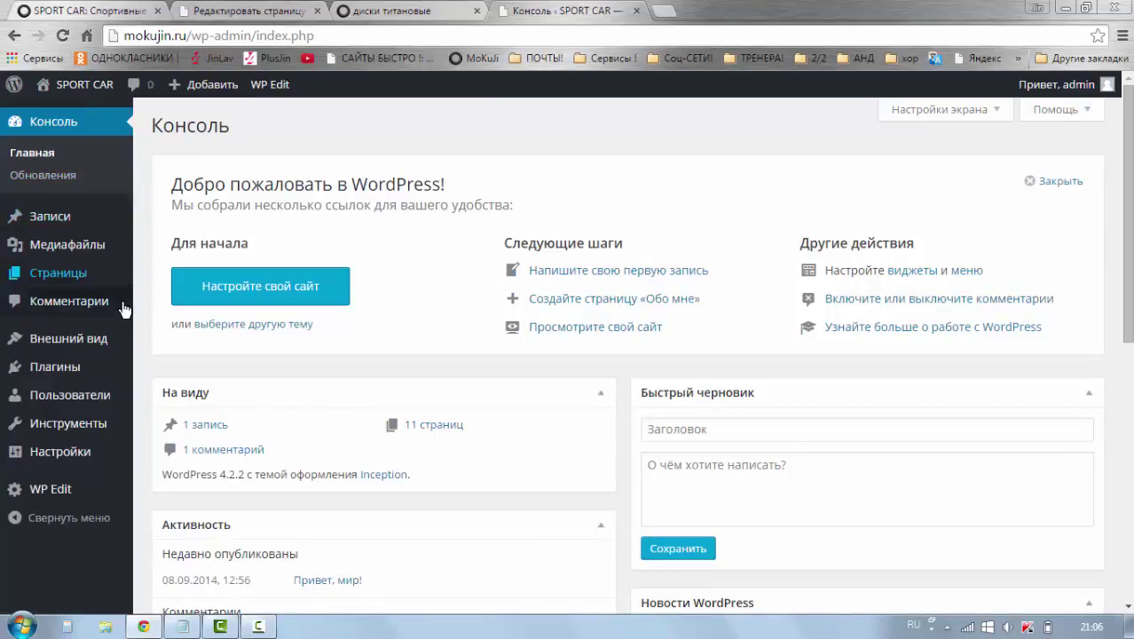
mouse_move(107, 339)
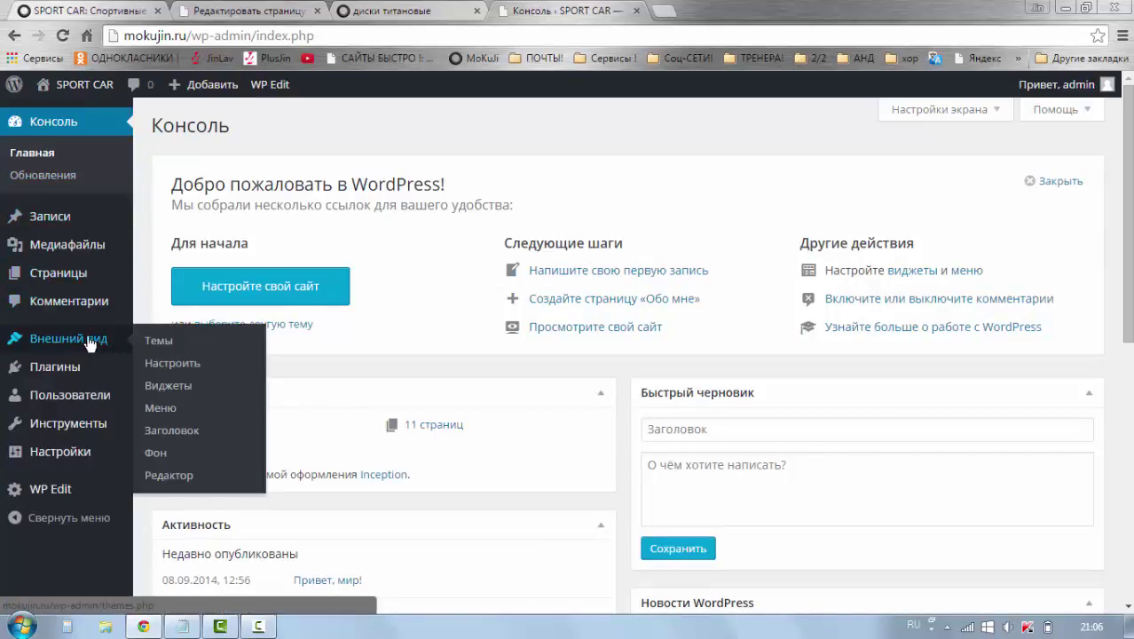
left_click(166, 408)
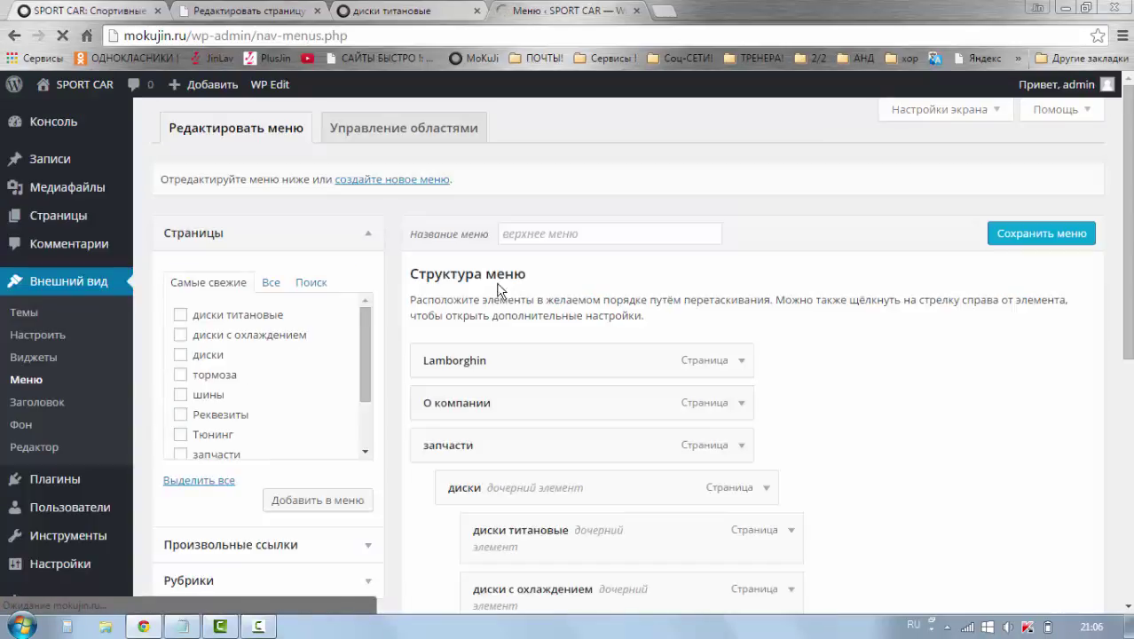
scroll(406, 420, "down", 3)
scroll(408, 418, "up", 3)
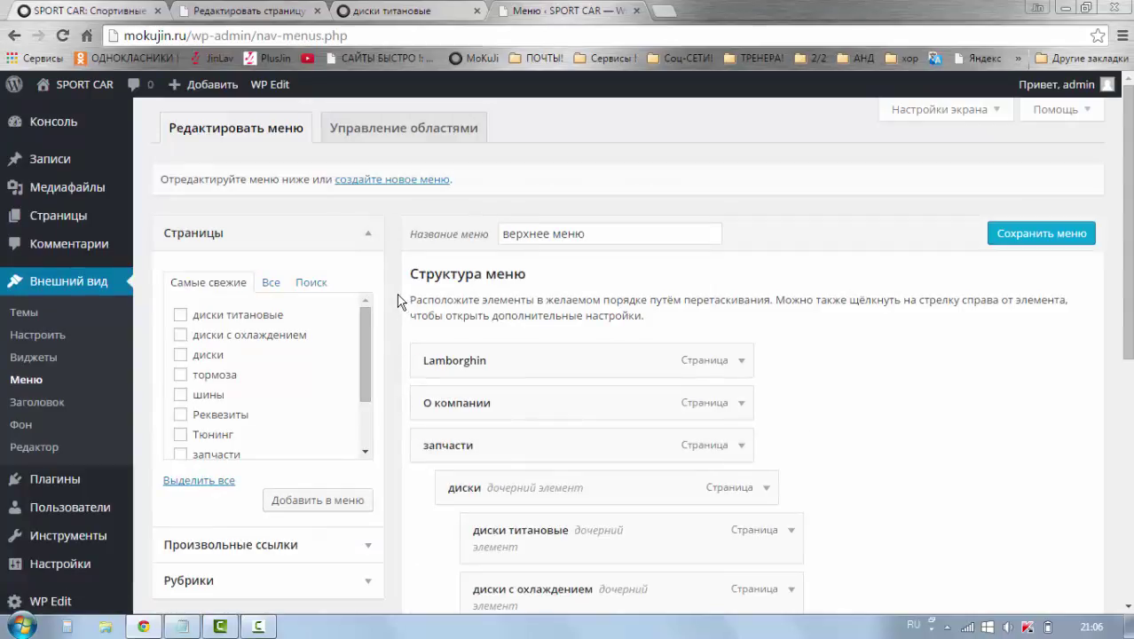
scroll(398, 300, "down", 1)
scroll(396, 298, "down", 1)
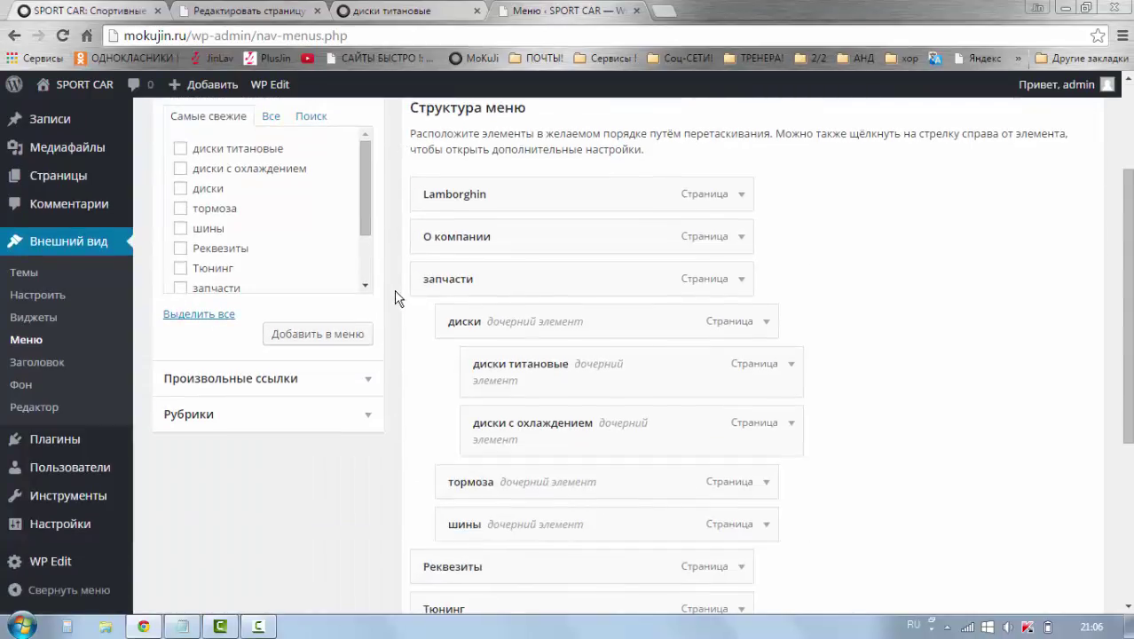
scroll(395, 298, "up", 1)
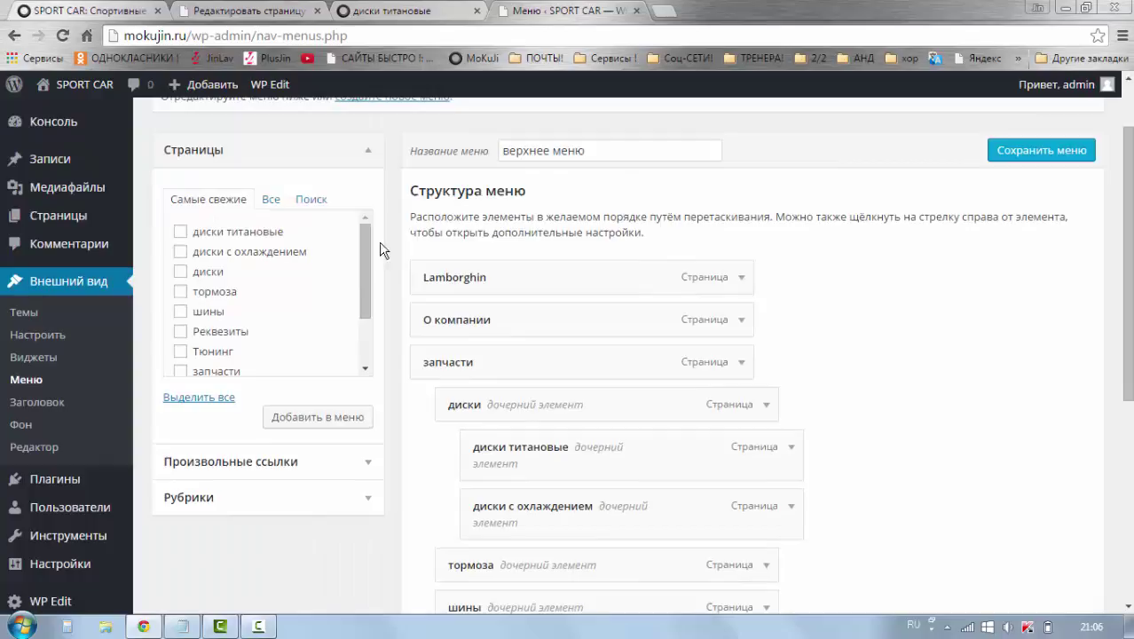
Collapse the Страницы list and expand the Произвольные ссылки section to start a new custom link.
left_click(363, 155)
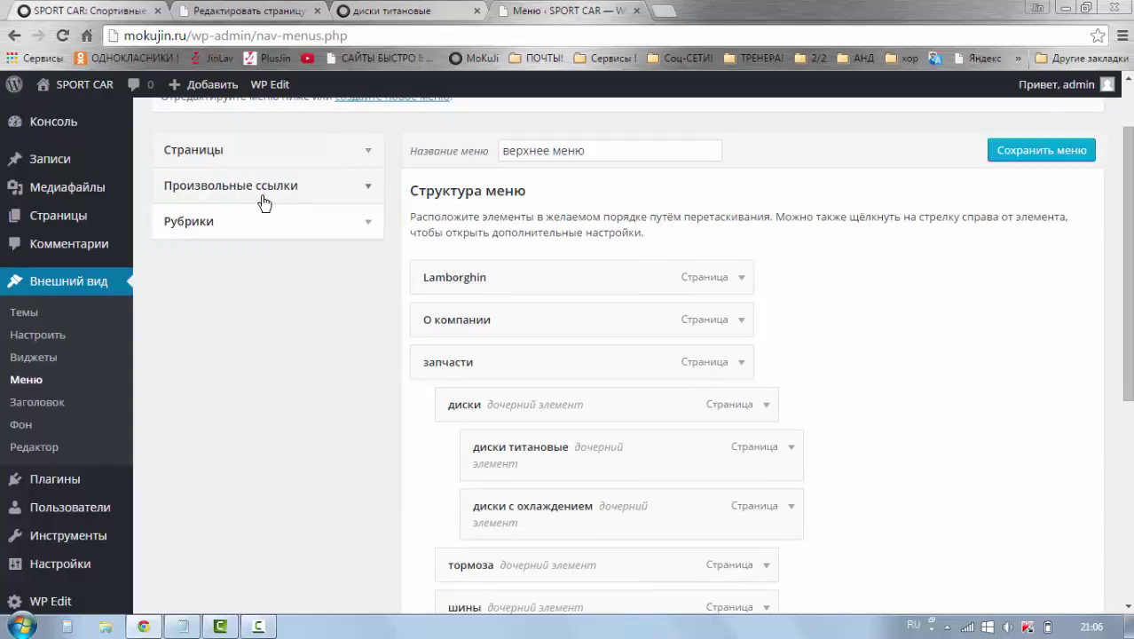
left_click(365, 192)
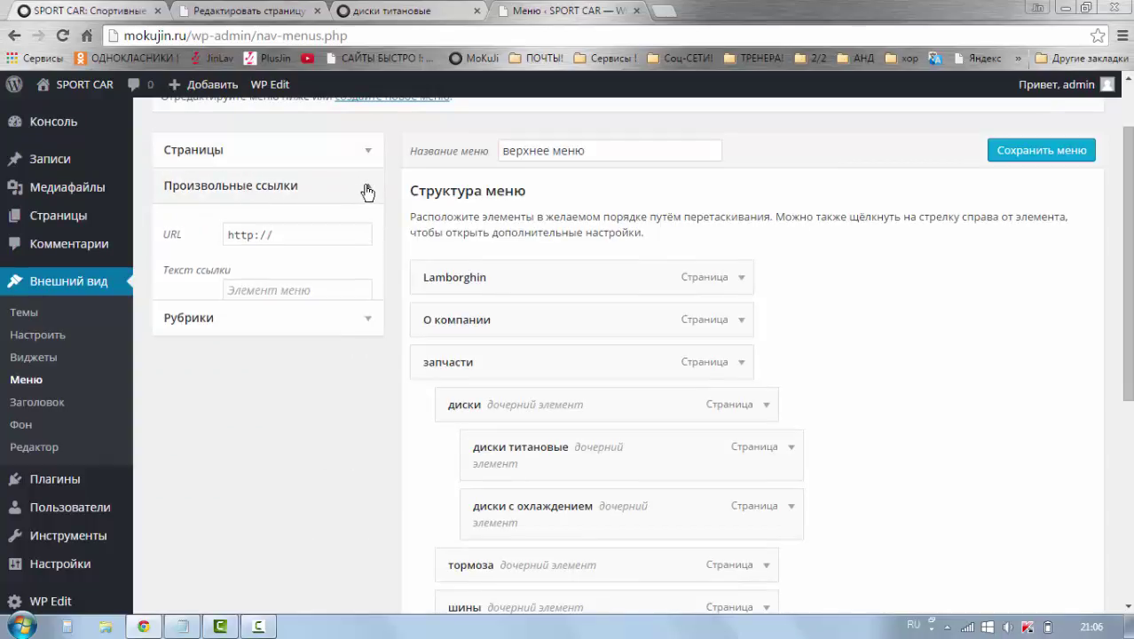
left_click(292, 238)
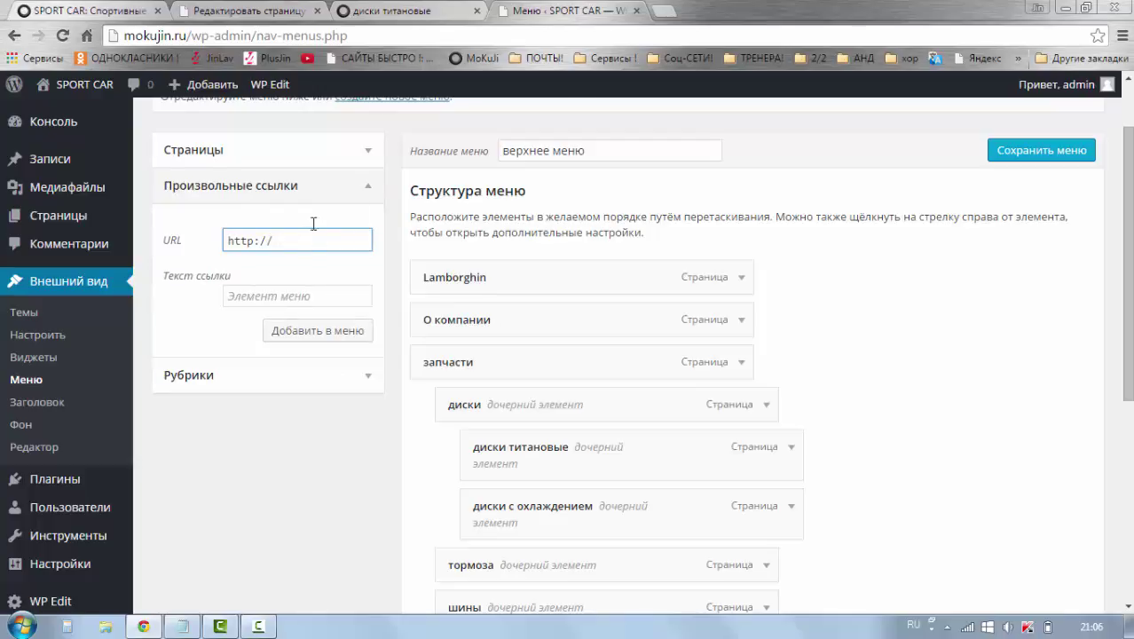
Open the bookmarked Вконтакте page in a new browser tab and copy its address.
left_click(665, 11)
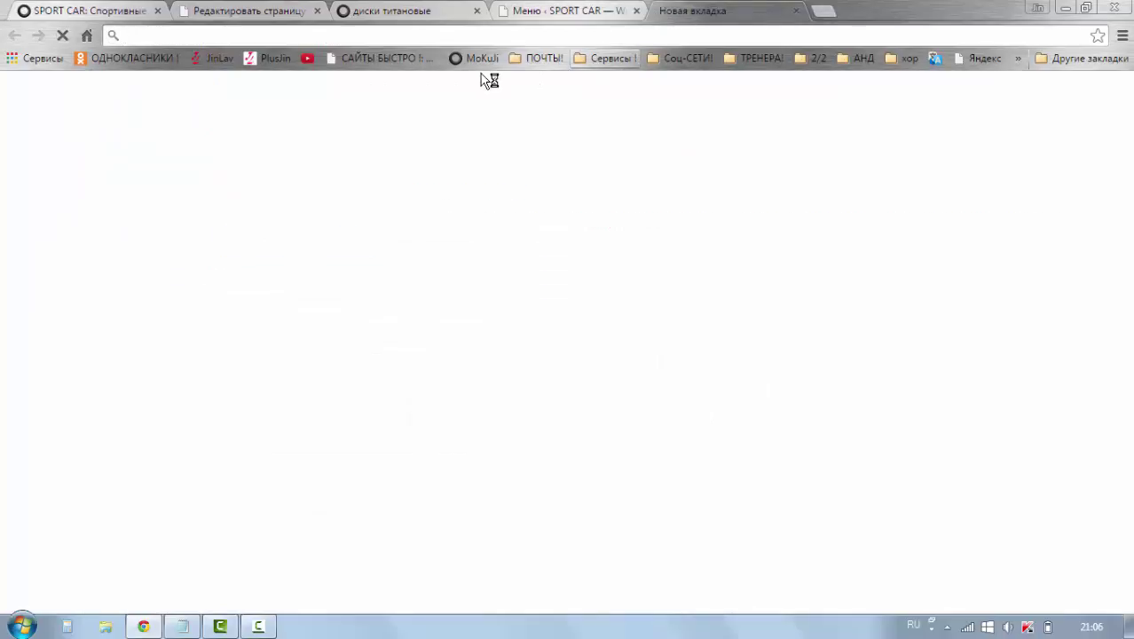
left_click(674, 60)
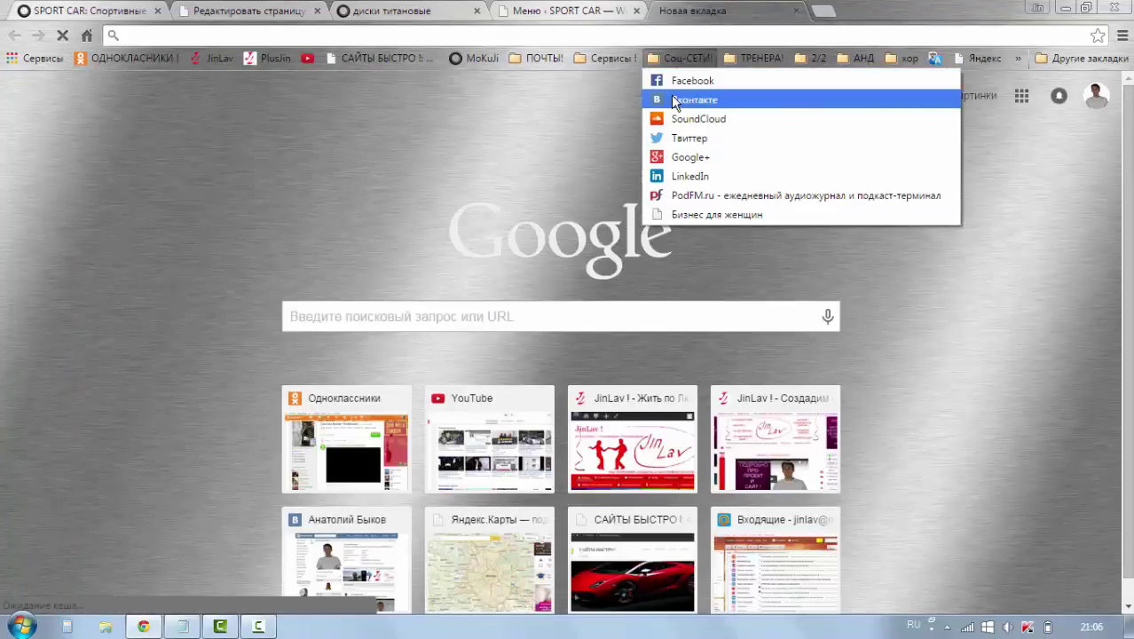
left_click(674, 99)
left_click(306, 36)
key("ctrl+c")
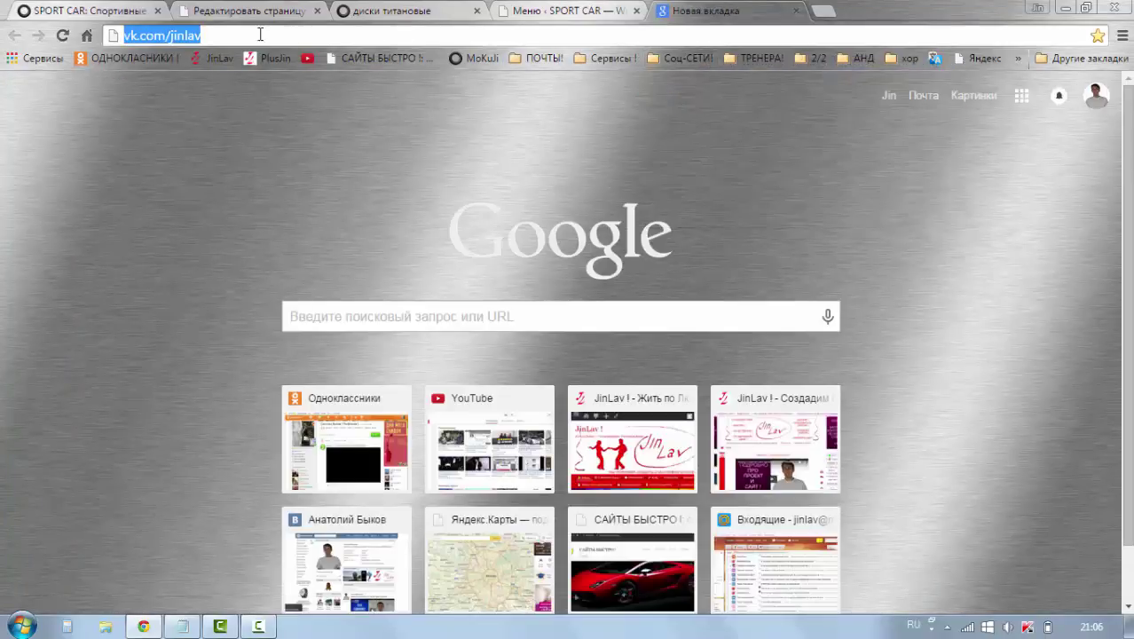
right_click(180, 43)
left_click(222, 95)
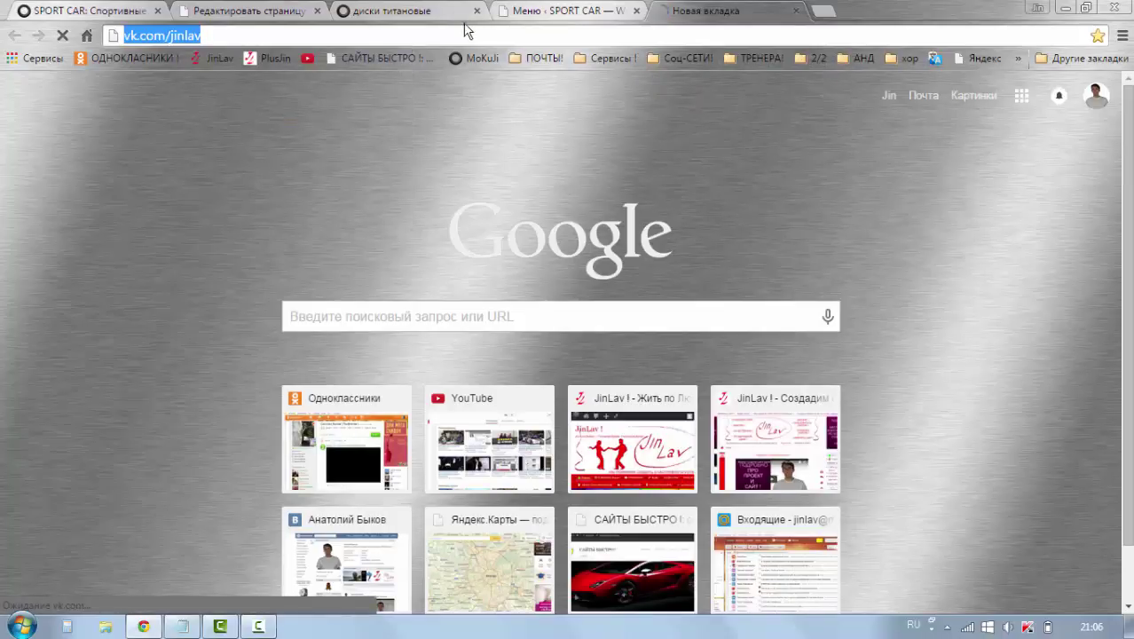
left_click(552, 12)
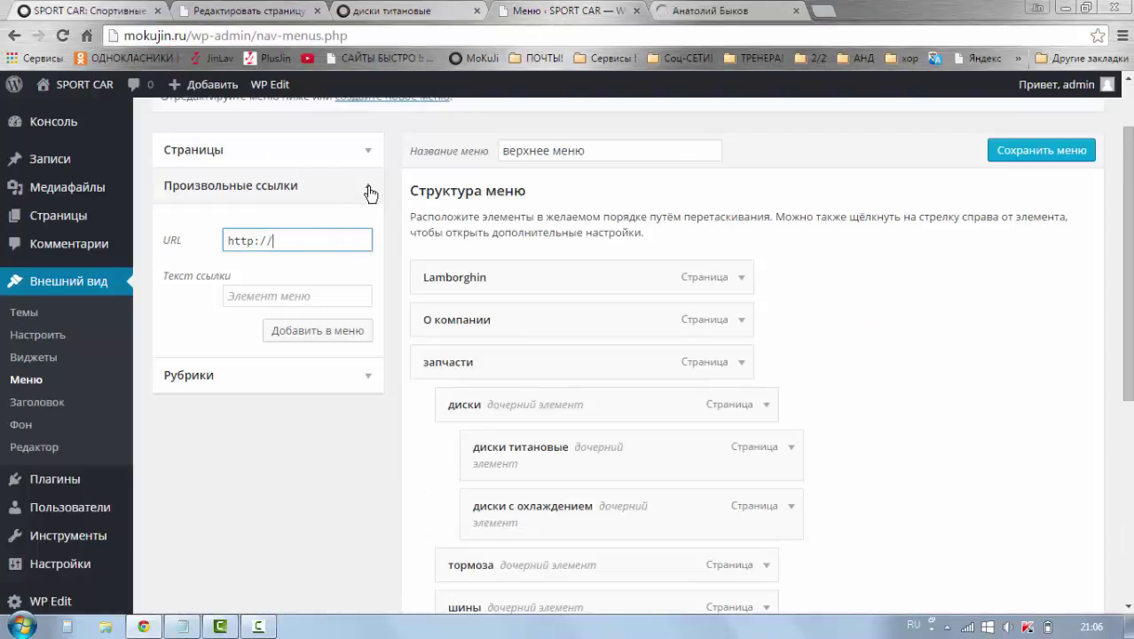
left_click_drag(282, 236, 228, 240)
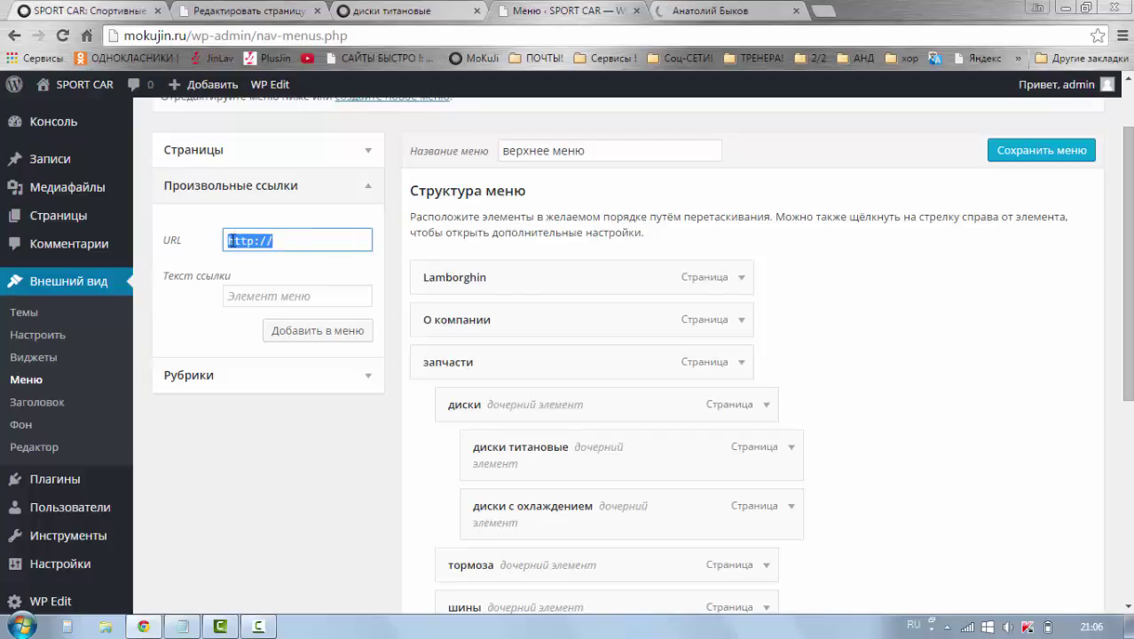
right_click(229, 240)
left_click(293, 339)
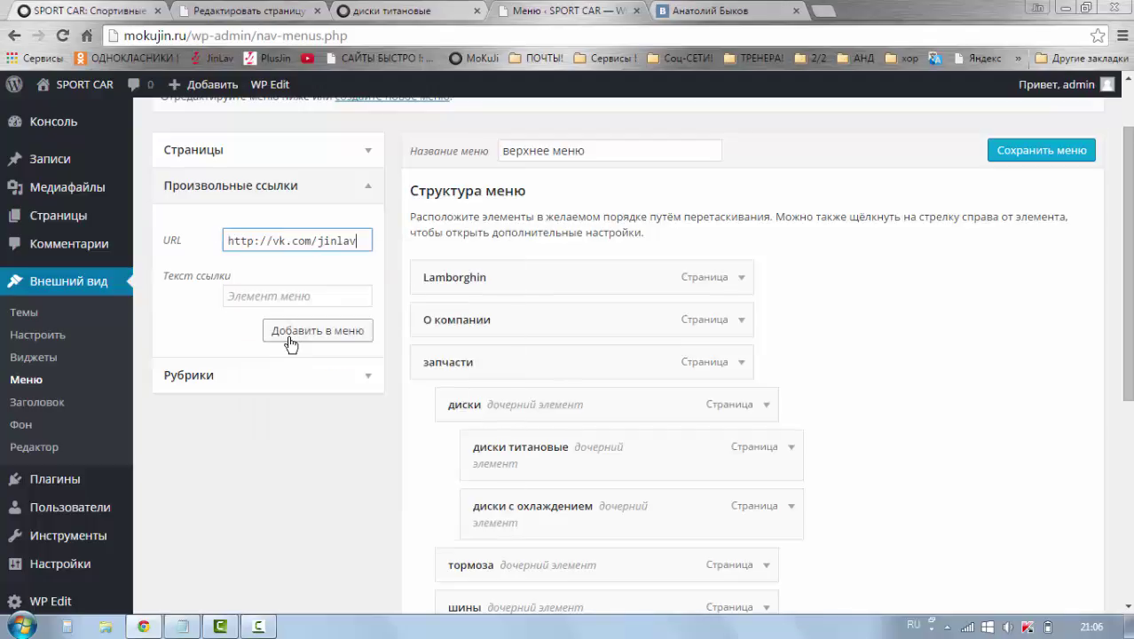
Set the link text to В контакте and add the custom link to the menu.
left_click(299, 282)
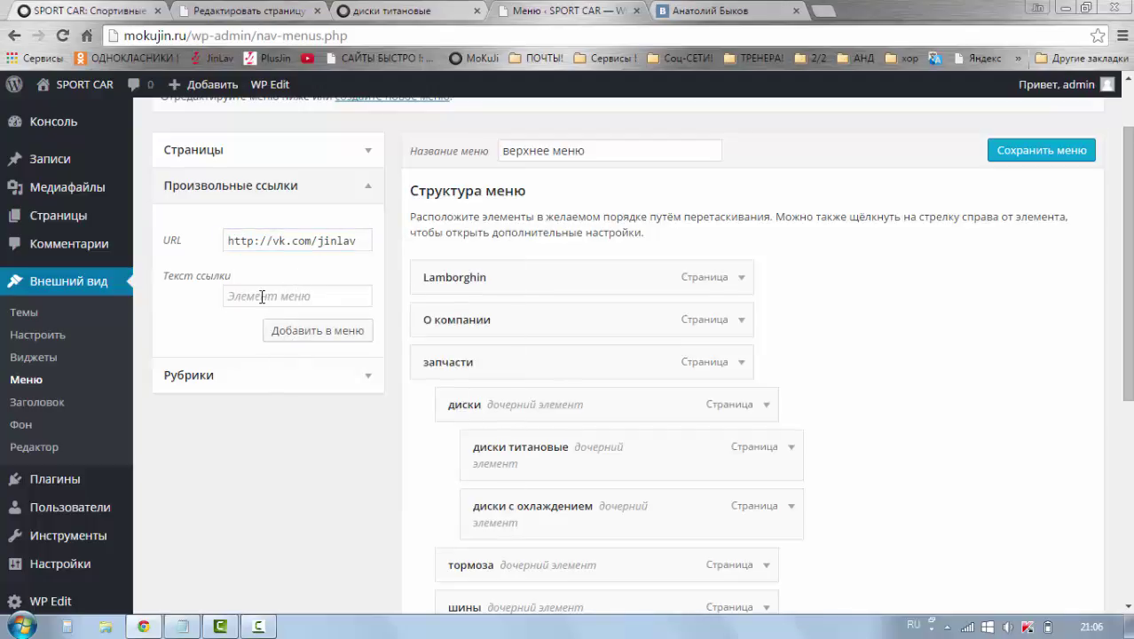
left_click(261, 296)
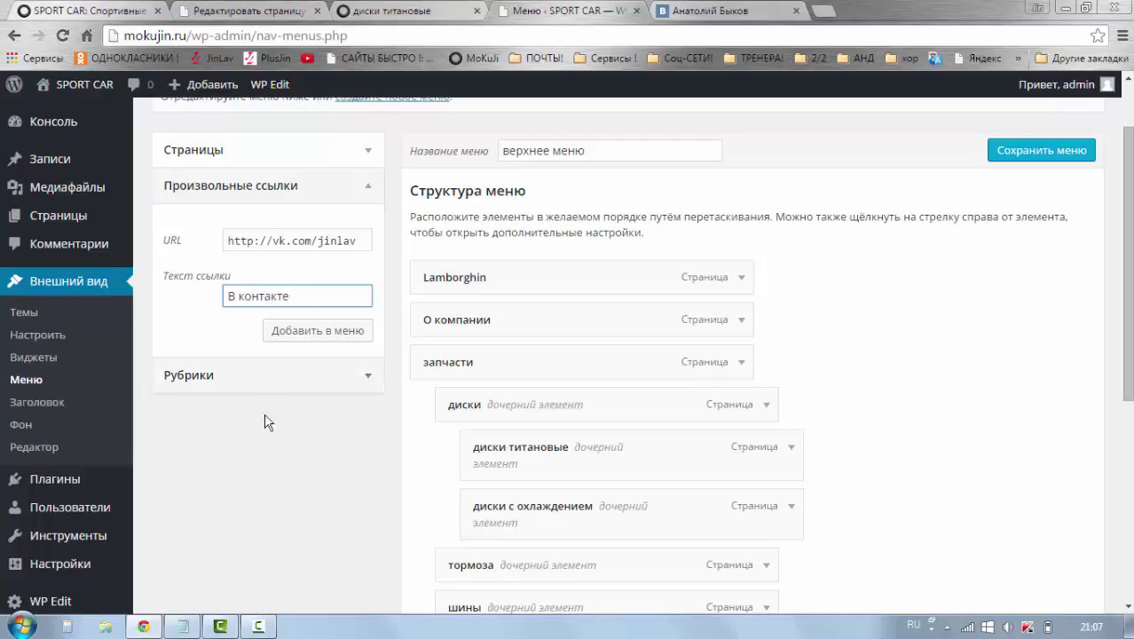
left_click(284, 444)
left_click(295, 341)
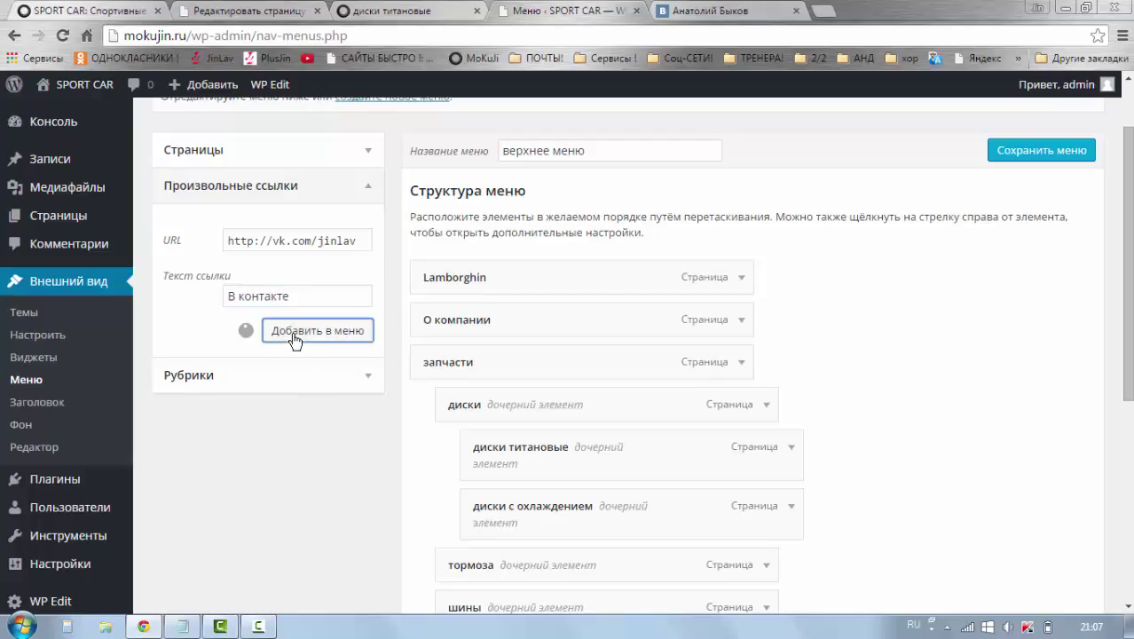
Check that the В контакте link is in the menu structure and save верхнее меню.
scroll(995, 376, "down", 3)
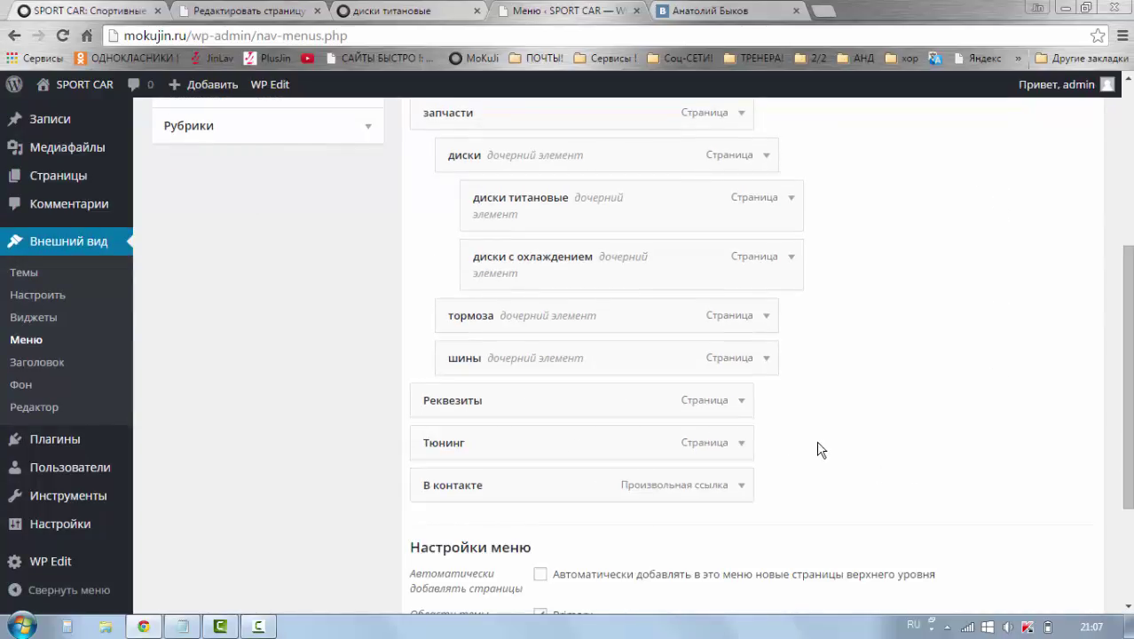
scroll(818, 450, "up", 3)
left_click(993, 156)
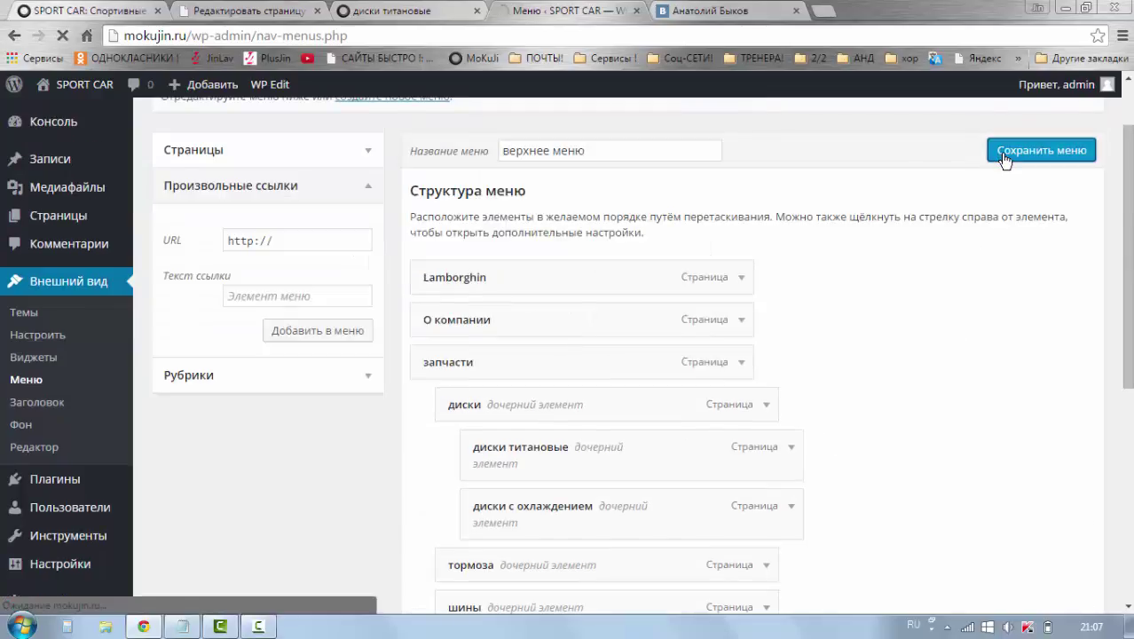
scroll(398, 435, "down", 1)
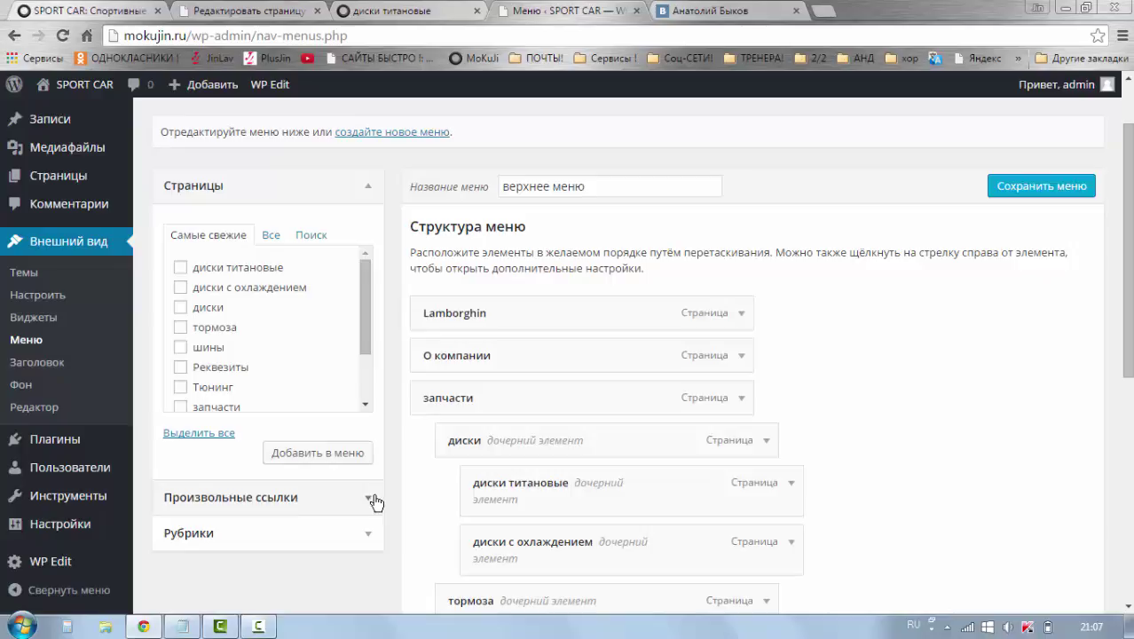
scroll(377, 504, "down", 3)
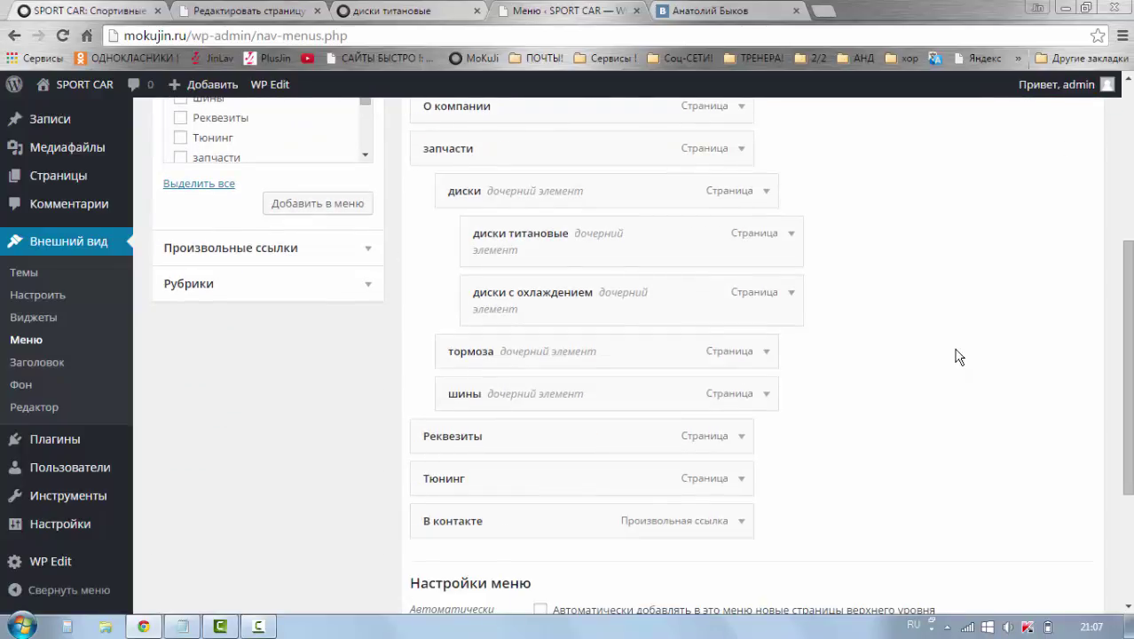
Reload the диски титановые page, test the В контакте link in the top menu and return to the site.
left_click(413, 13)
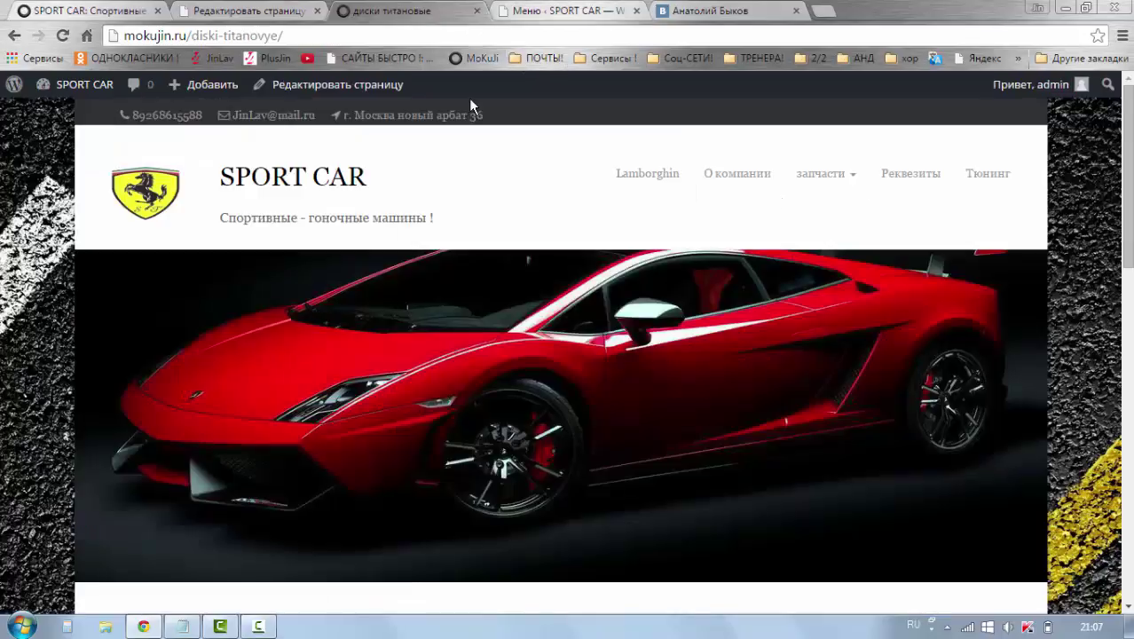
left_click(62, 36)
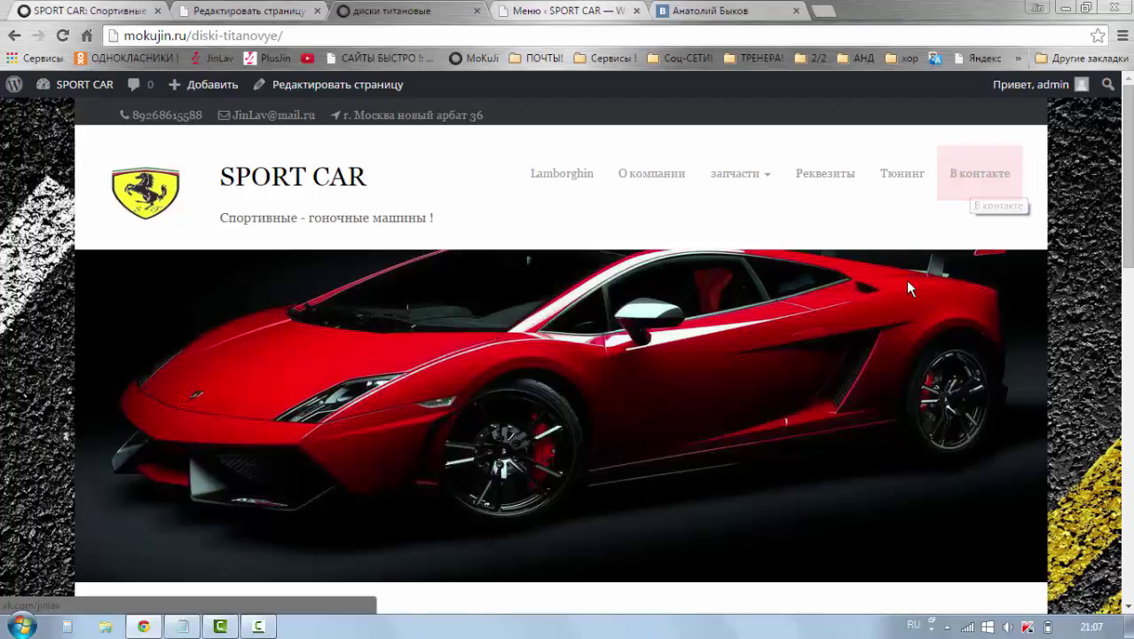
left_click(963, 173)
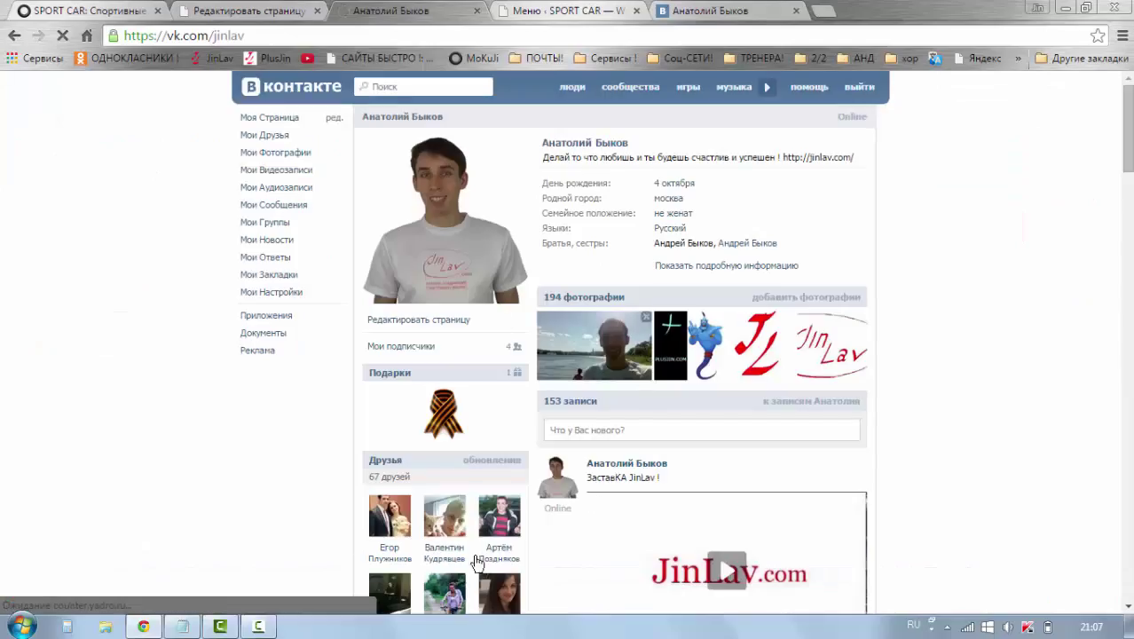
left_click(15, 36)
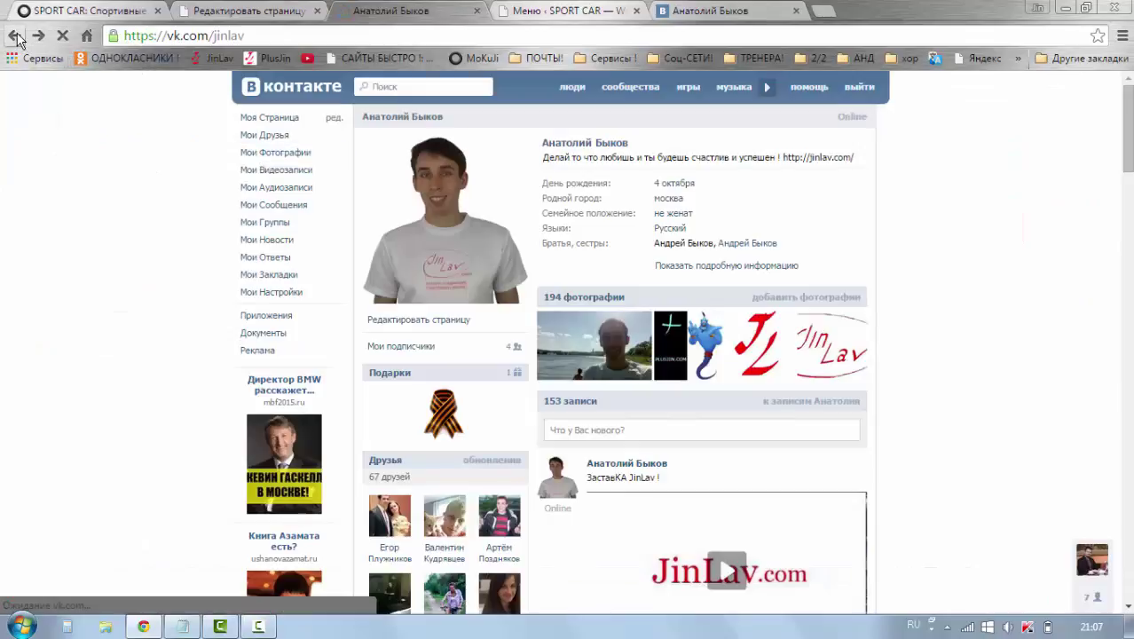
Review the Произвольные ссылки form in the menu editor, compare it with the site's top menu and collapse the form.
left_click(530, 13)
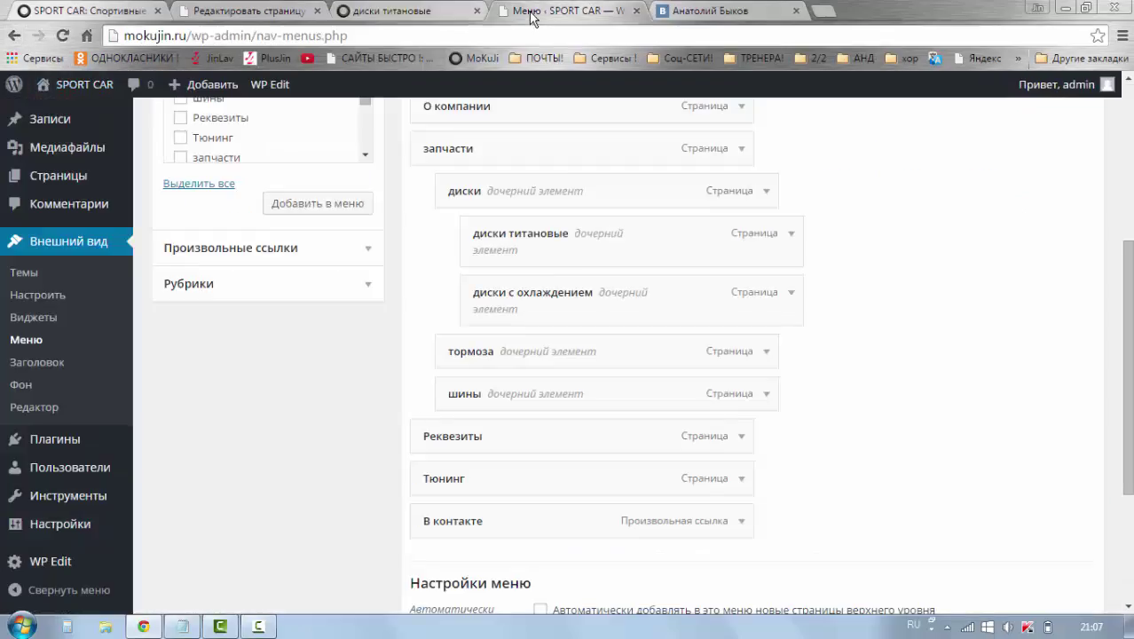
left_click(369, 256)
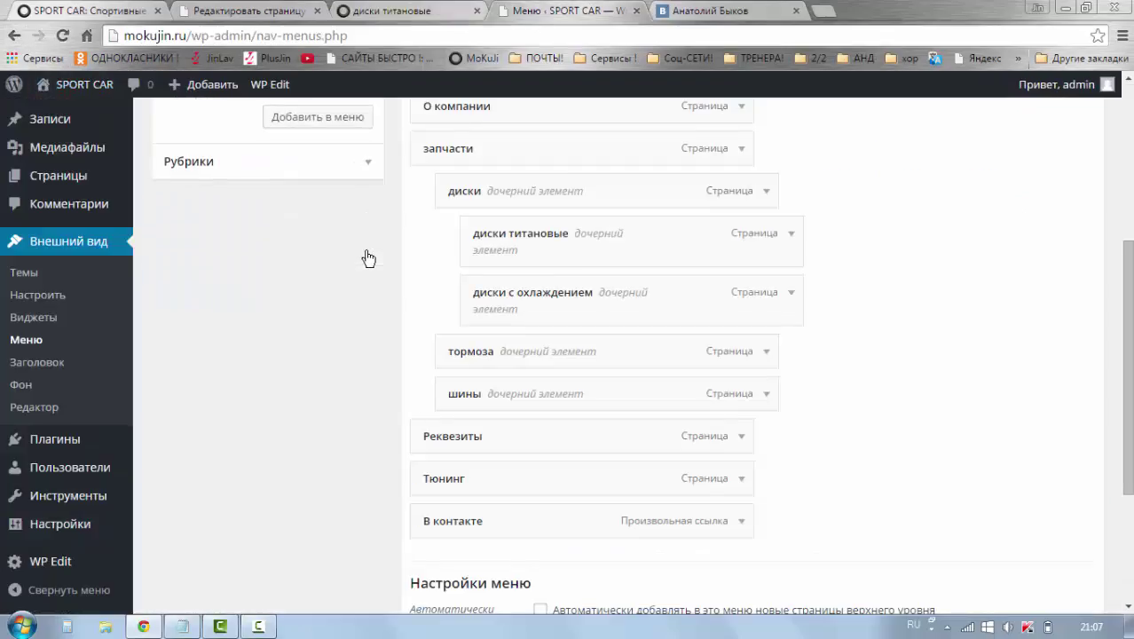
scroll(371, 284, "up", 2)
scroll(379, 330, "up", 1)
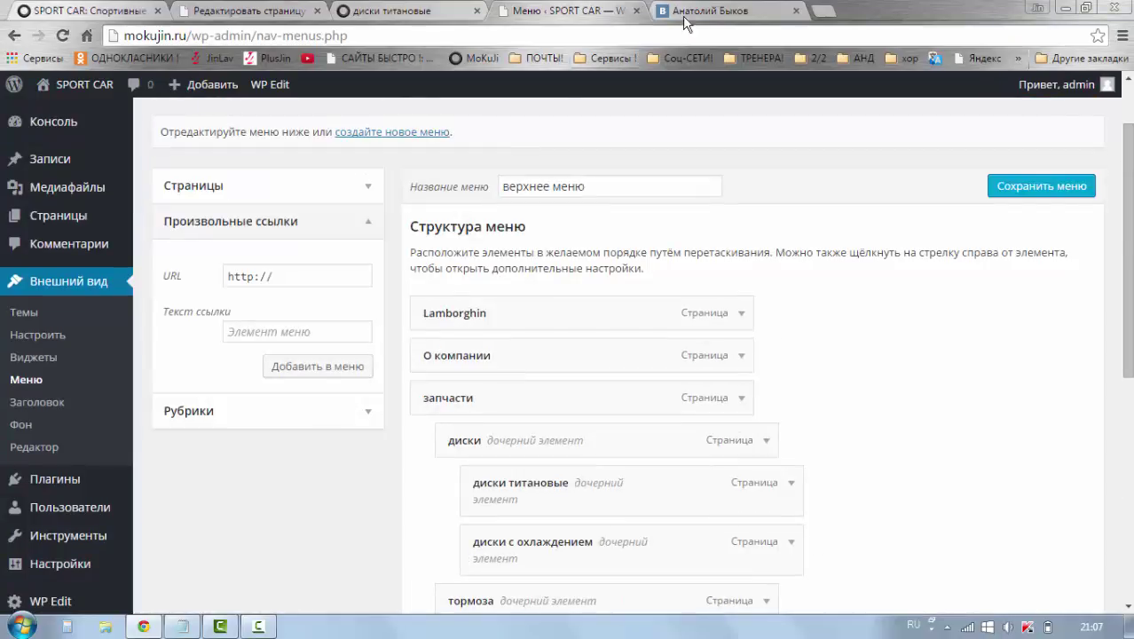
left_click(413, 13)
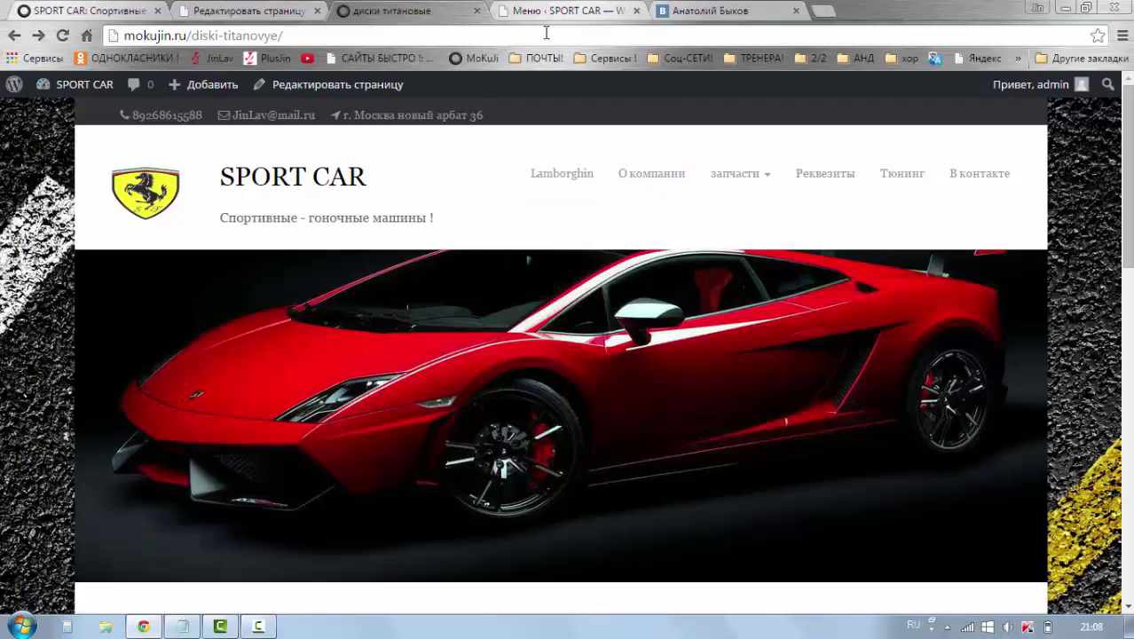
left_click(519, 16)
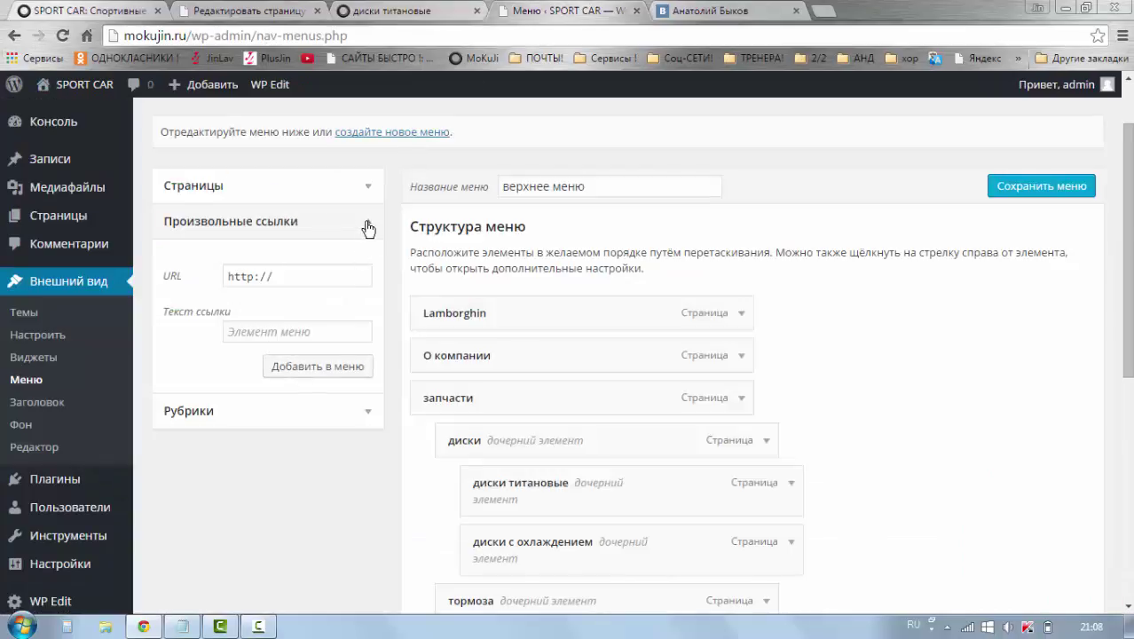
left_click(362, 226)
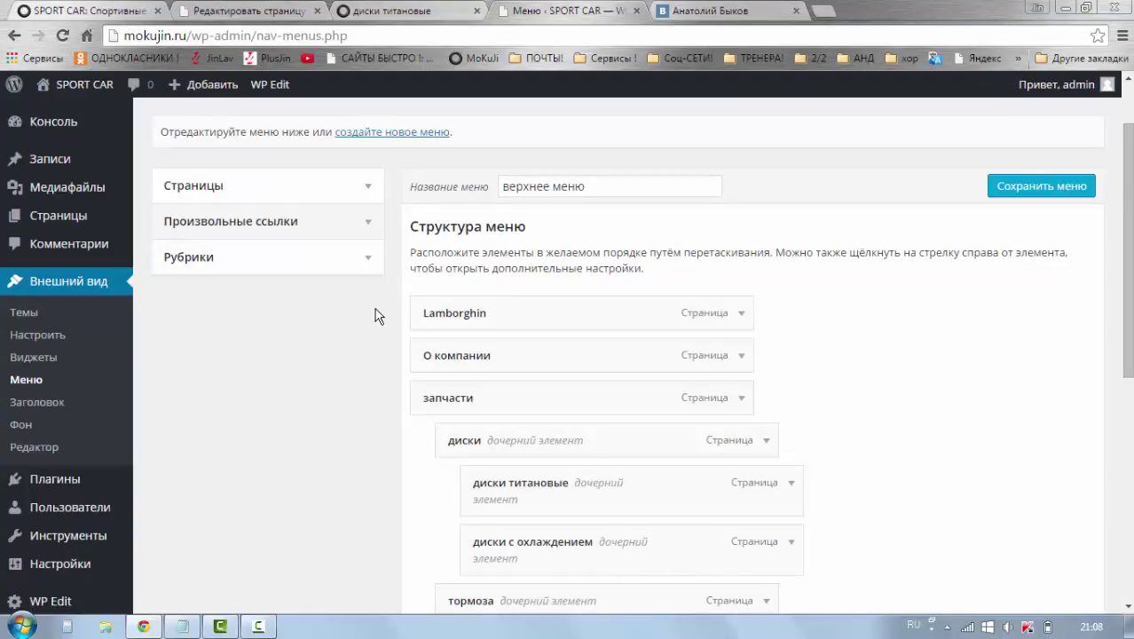
Expand the Рубрики section, select the Без рубрики category and review the menu structure.
scroll(385, 386, "up", 1)
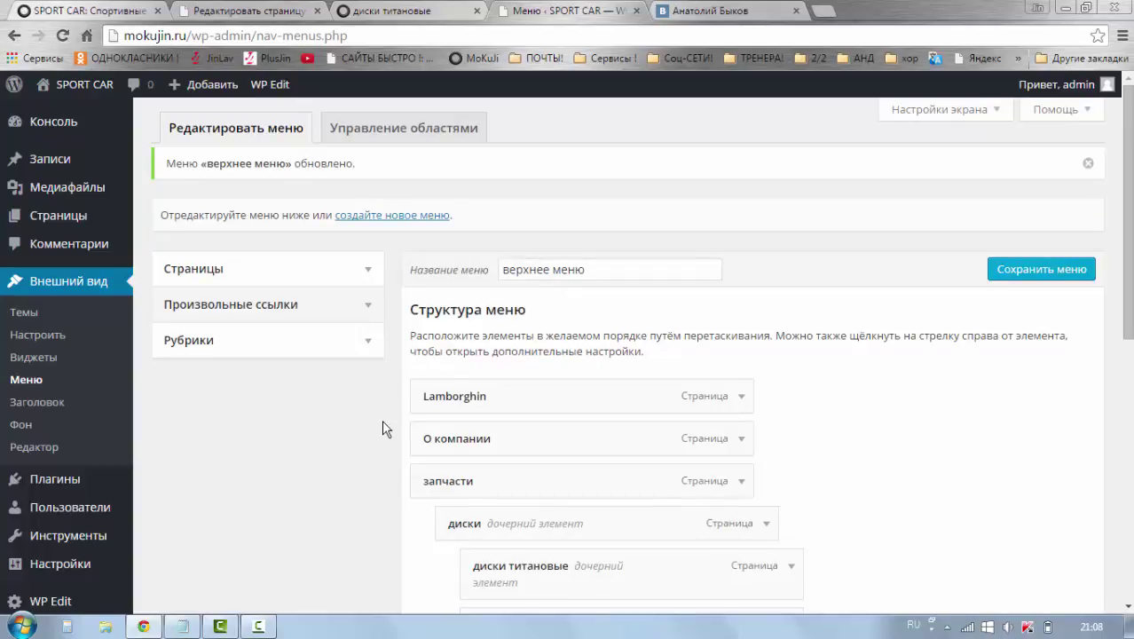
left_click(369, 345)
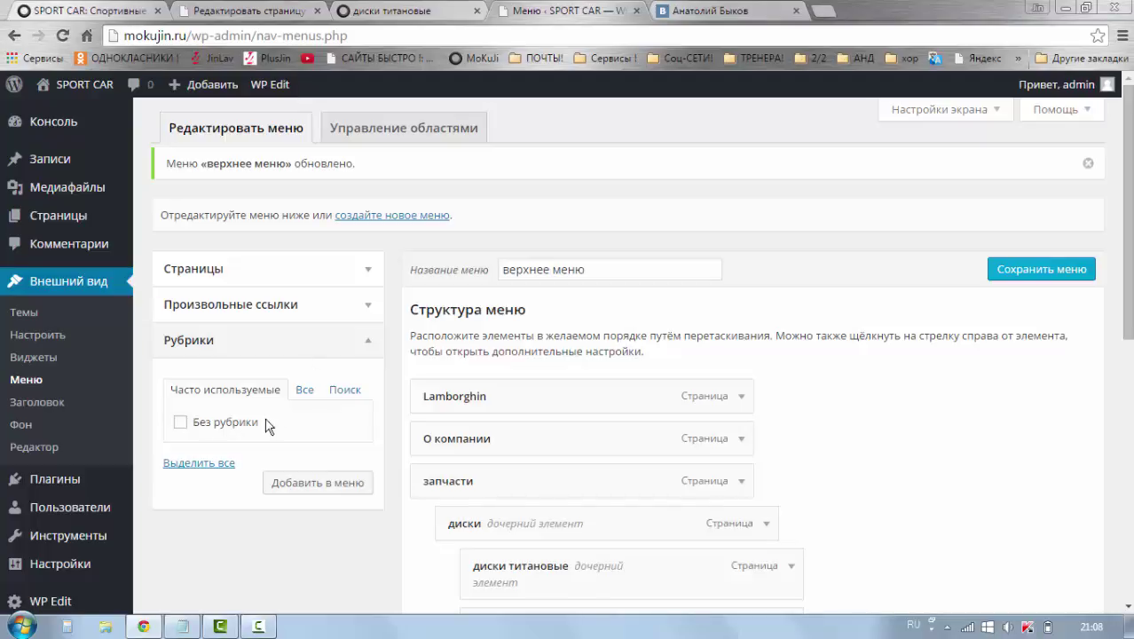
left_click(183, 425)
scroll(615, 524, "down", 3)
scroll(607, 527, "up", 1)
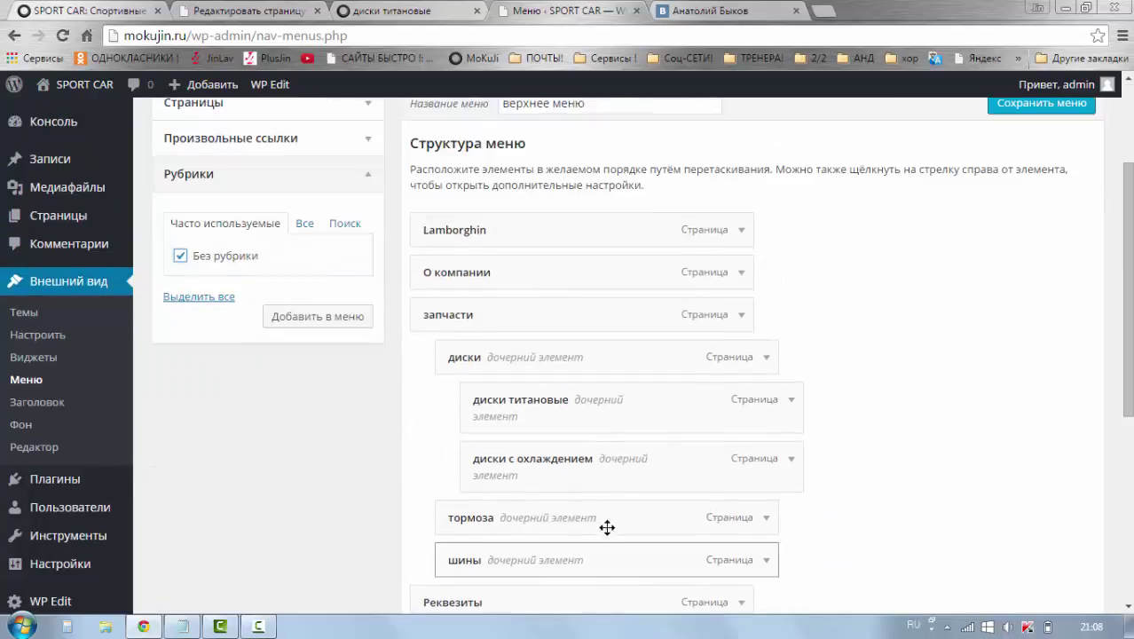
scroll(607, 527, "up", 2)
Examine the диски титановые page on the site, including its top menu, sidebar widgets and comment form.
left_click(401, 12)
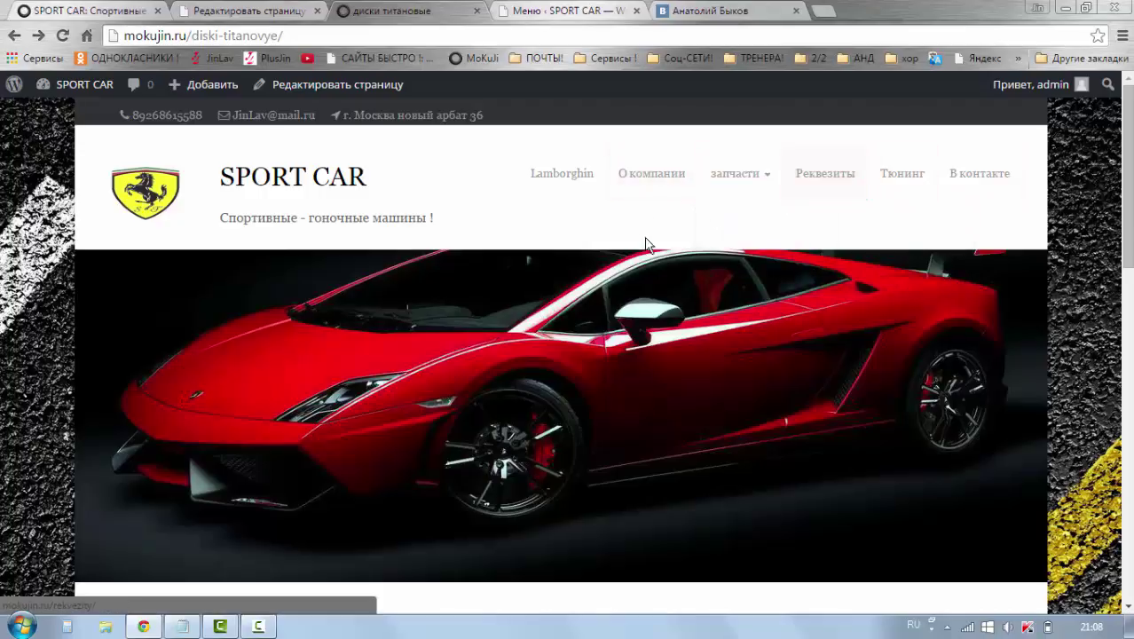
scroll(445, 301, "down", 5)
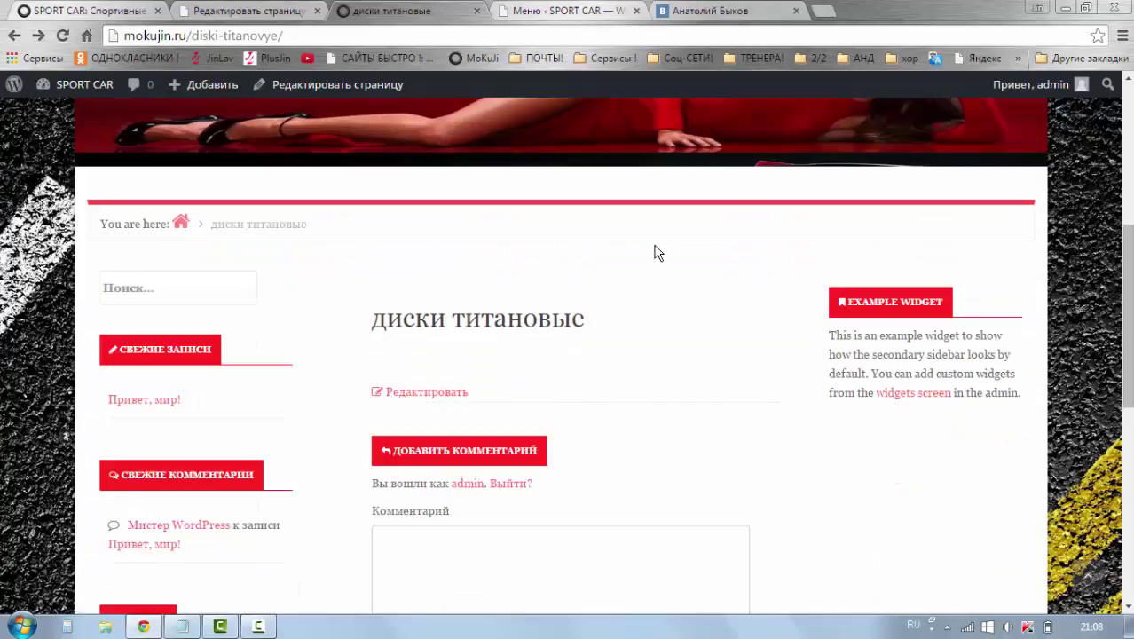
scroll(575, 408, "down", 3)
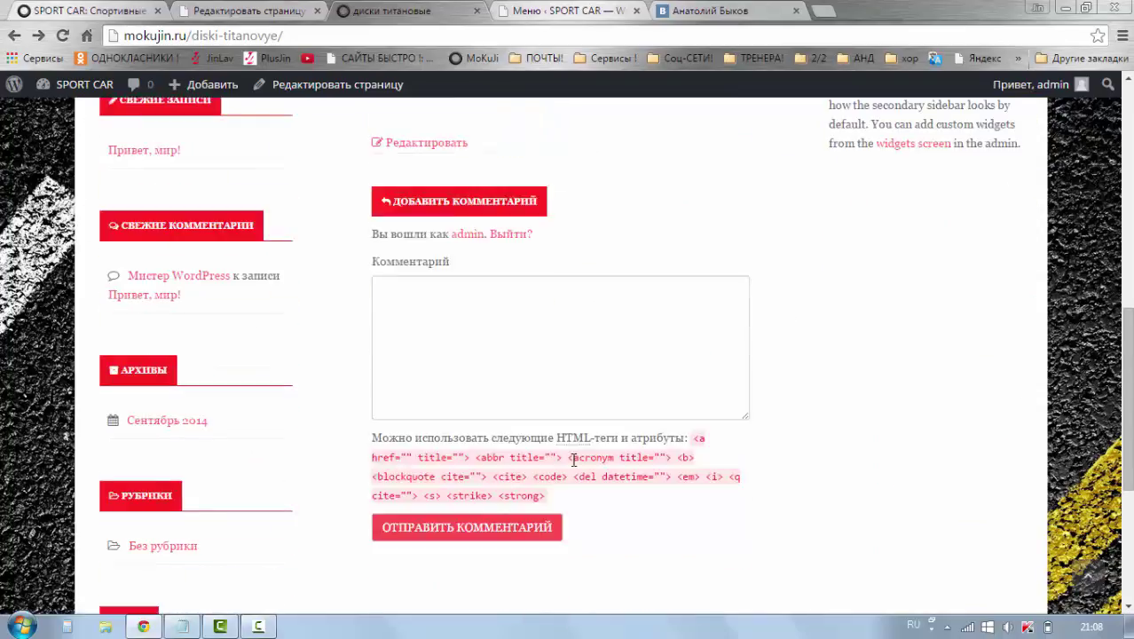
scroll(590, 344, "up", 3)
scroll(577, 342, "up", 5)
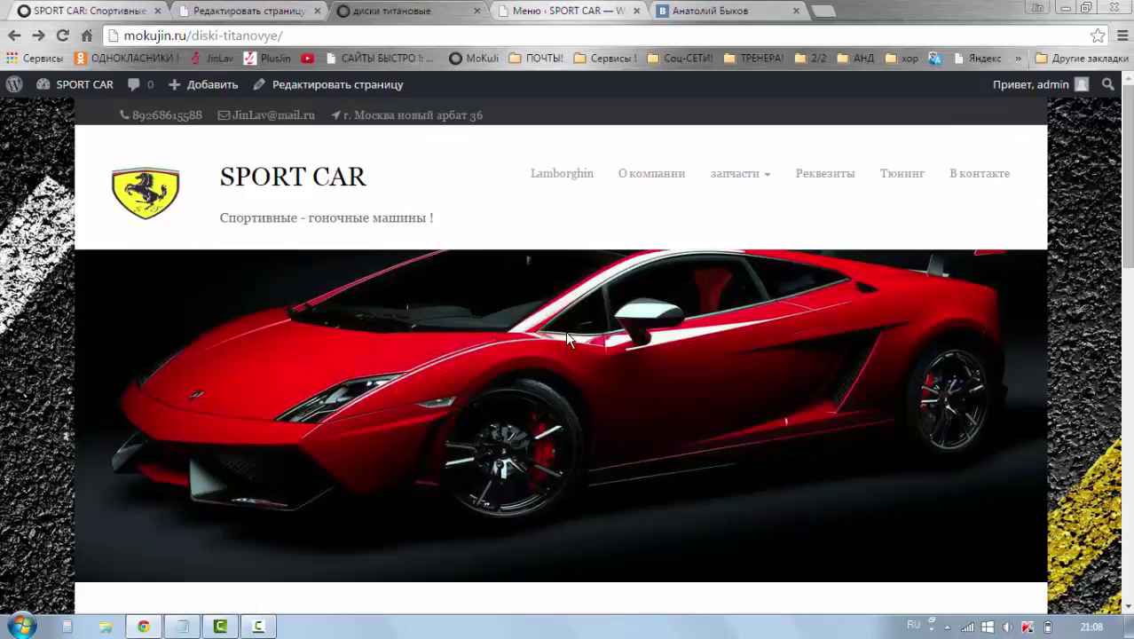
scroll(568, 355, "down", 3)
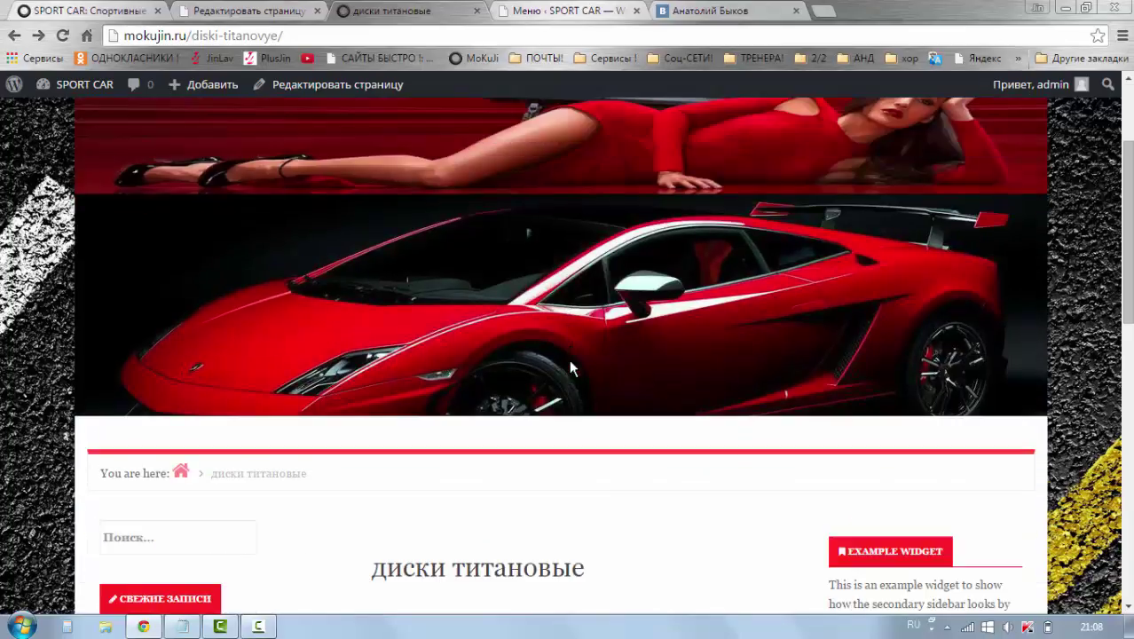
Compare the диски титановые page's header and top menu with its content area, side widgets and comment section.
scroll(569, 367, "down", 1)
scroll(575, 360, "up", 4)
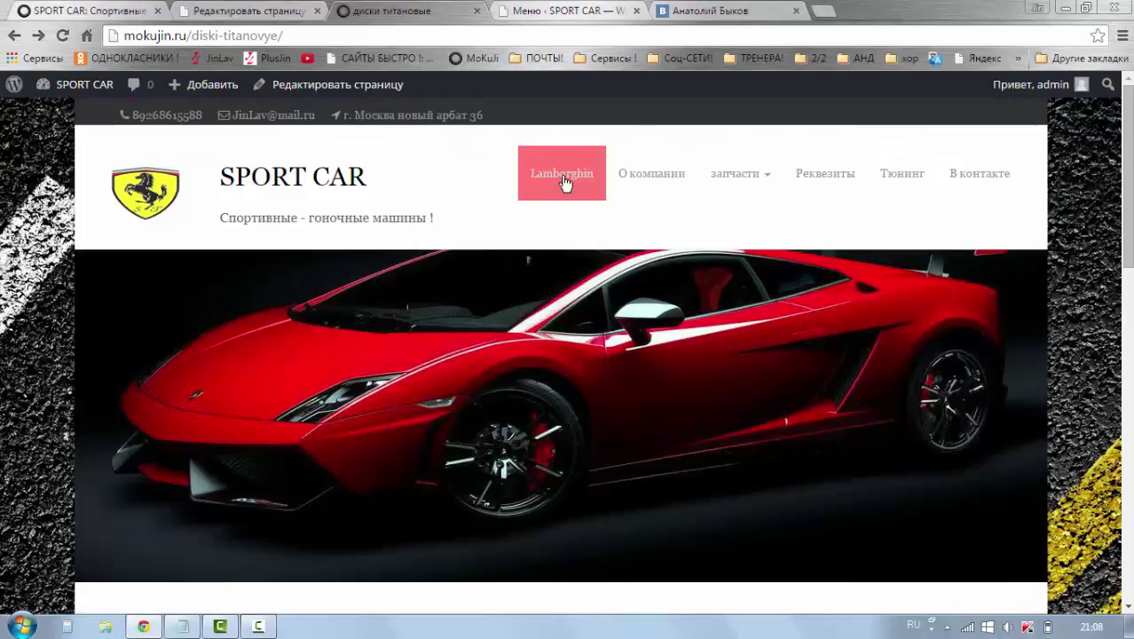
scroll(495, 374, "down", 4)
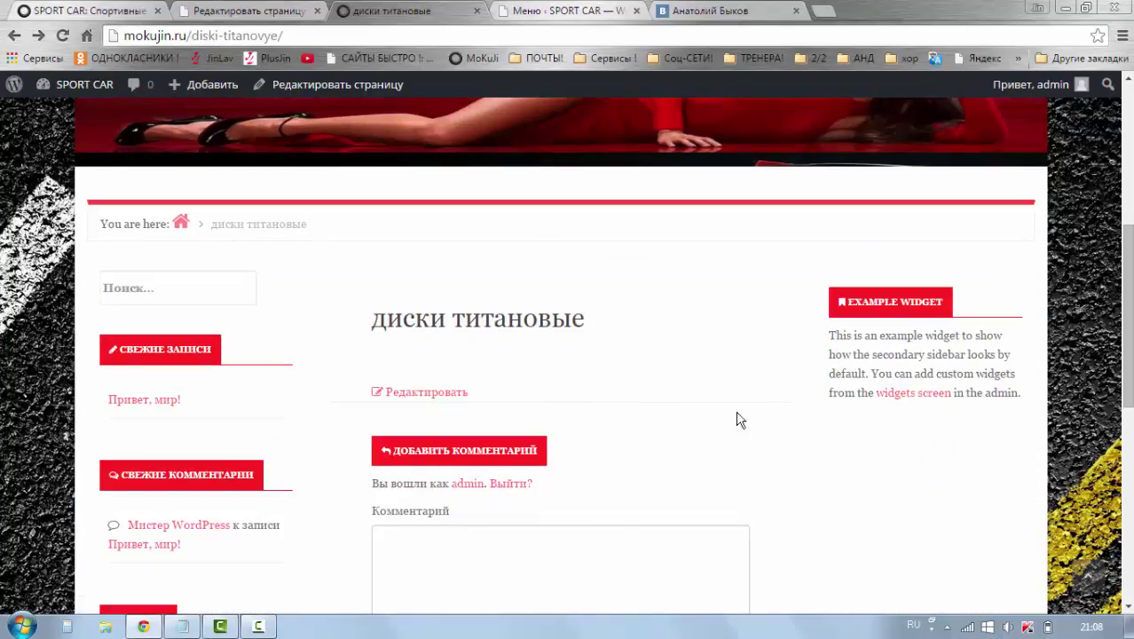
scroll(623, 373, "up", 5)
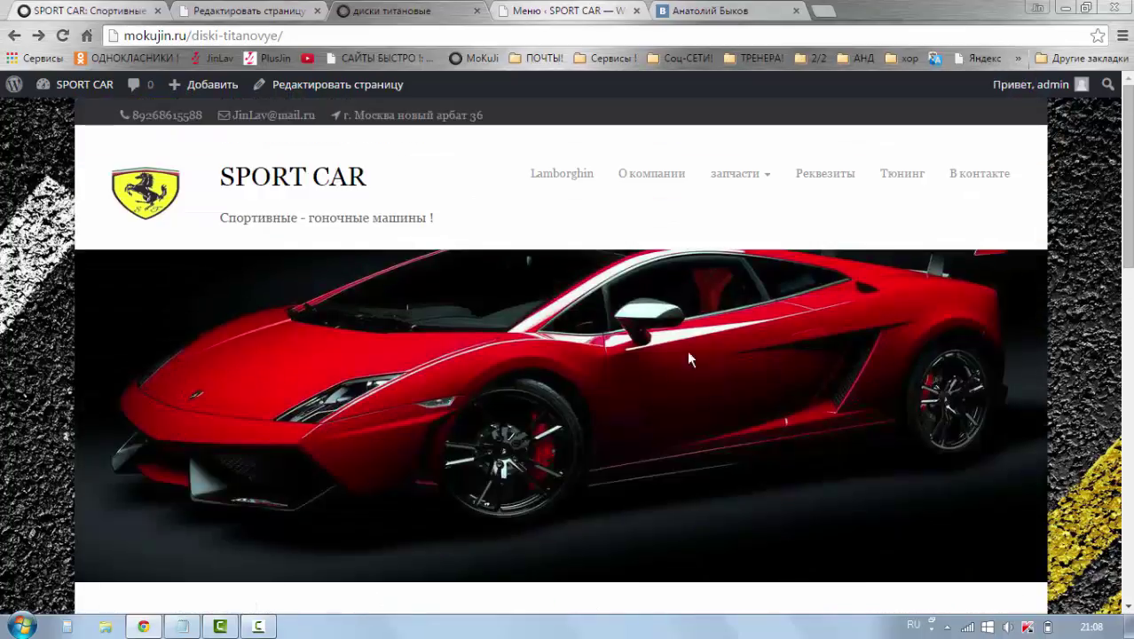
scroll(600, 424, "down", 5)
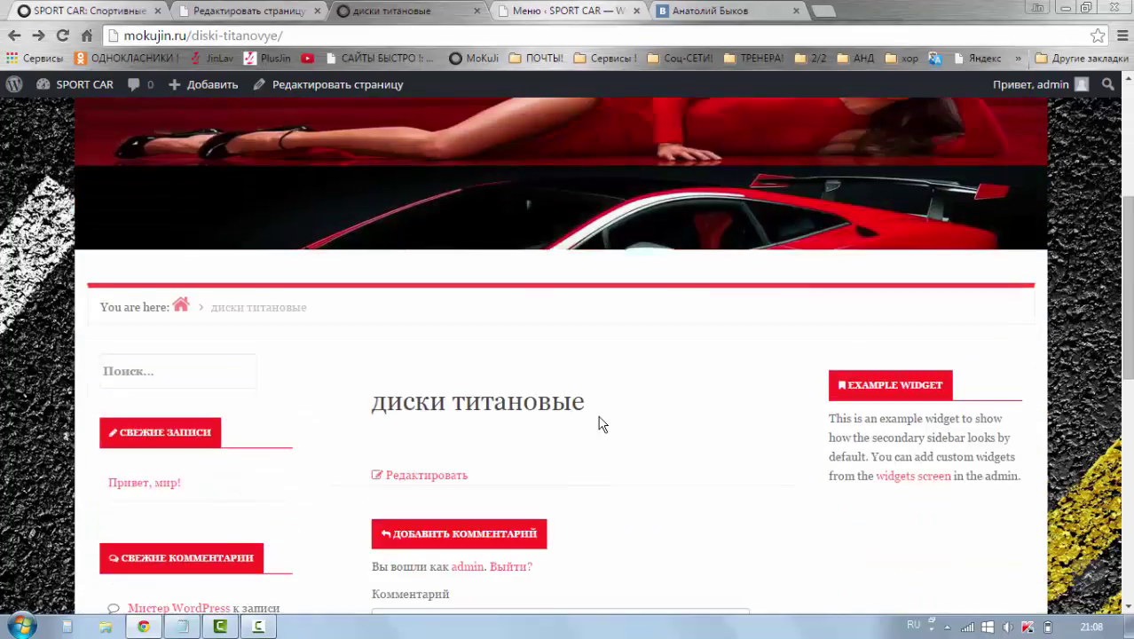
scroll(599, 427, "down", 3)
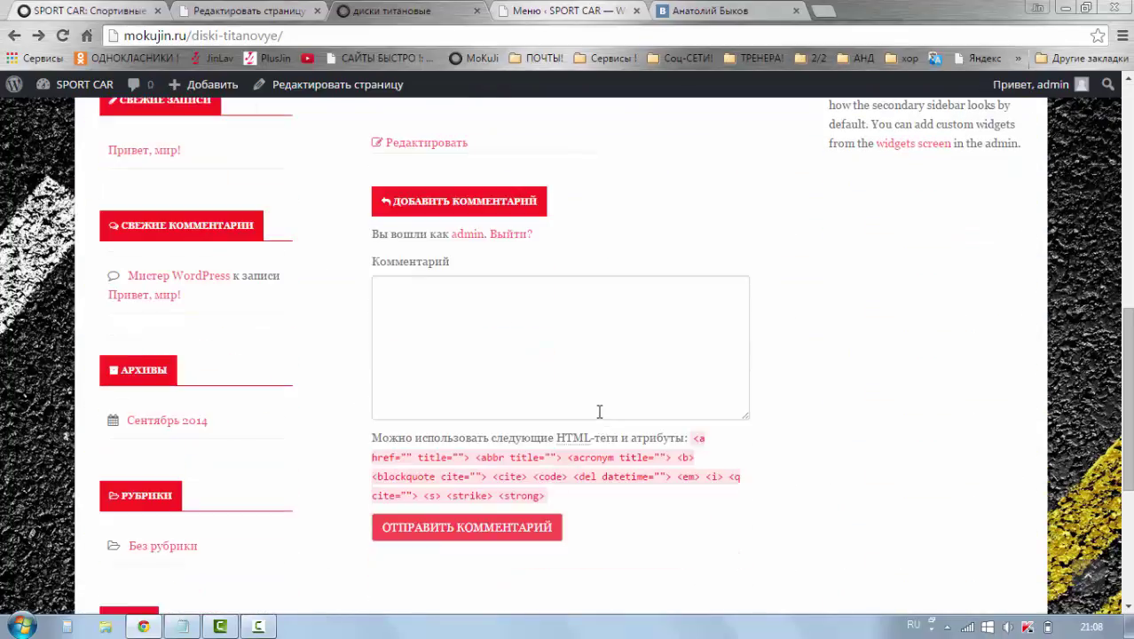
Return to the диски титановые page editor and open the Консоль dashboard from there.
left_click(251, 13)
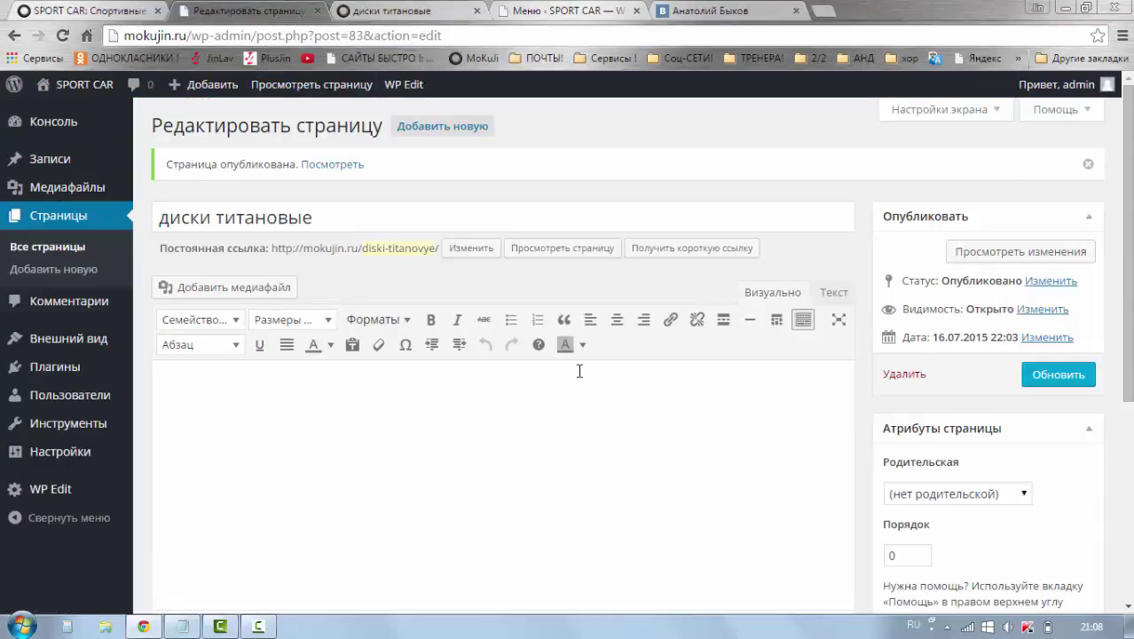
mouse_move(39, 128)
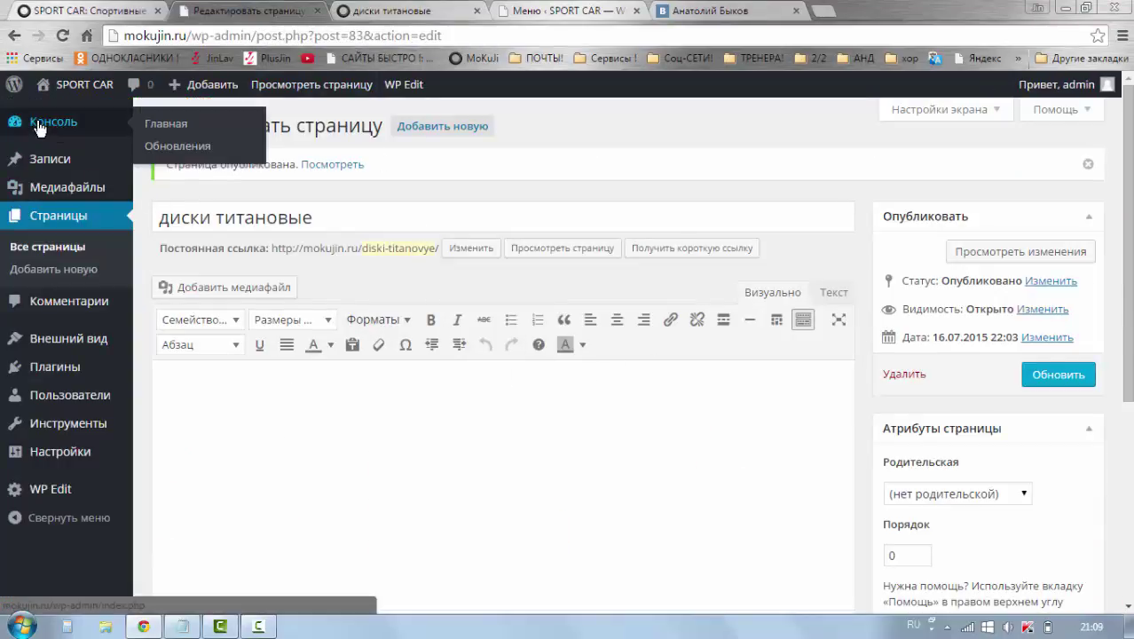
left_click(37, 121)
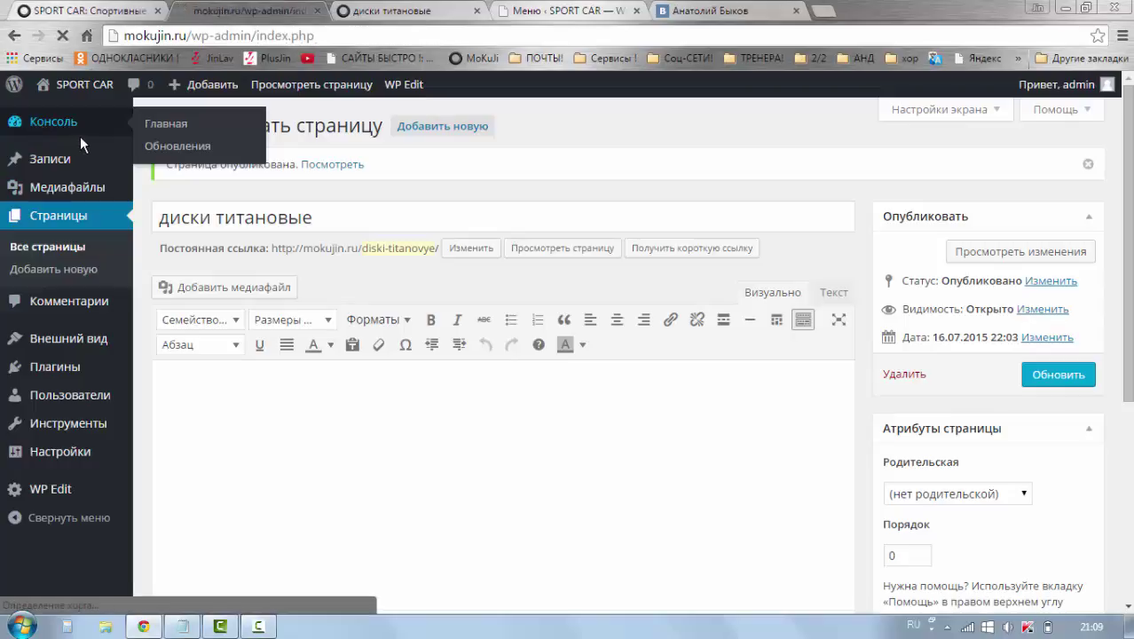